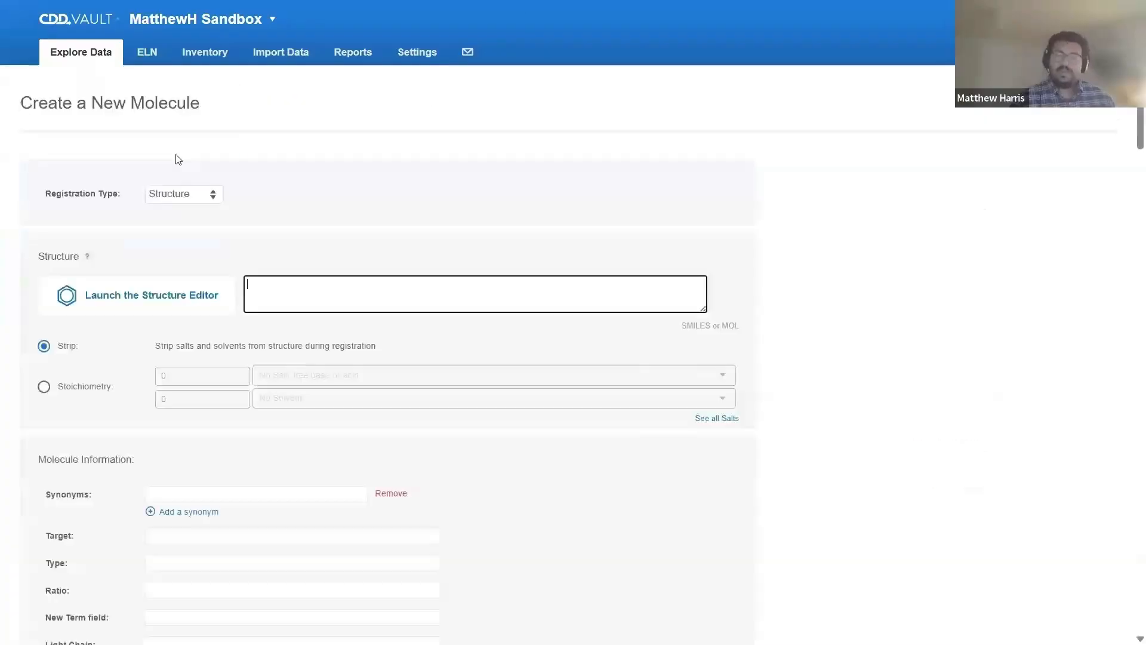
Open the structure editor for the new molecule and switch it to Macromolecules mode
click(190, 301)
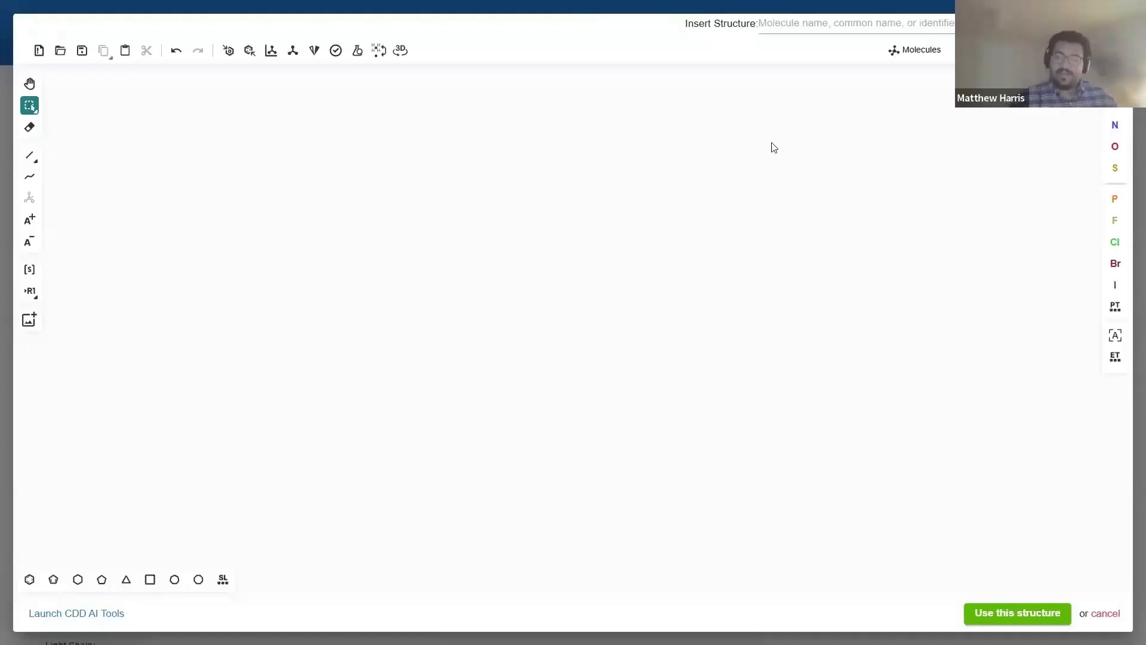
click(893, 53)
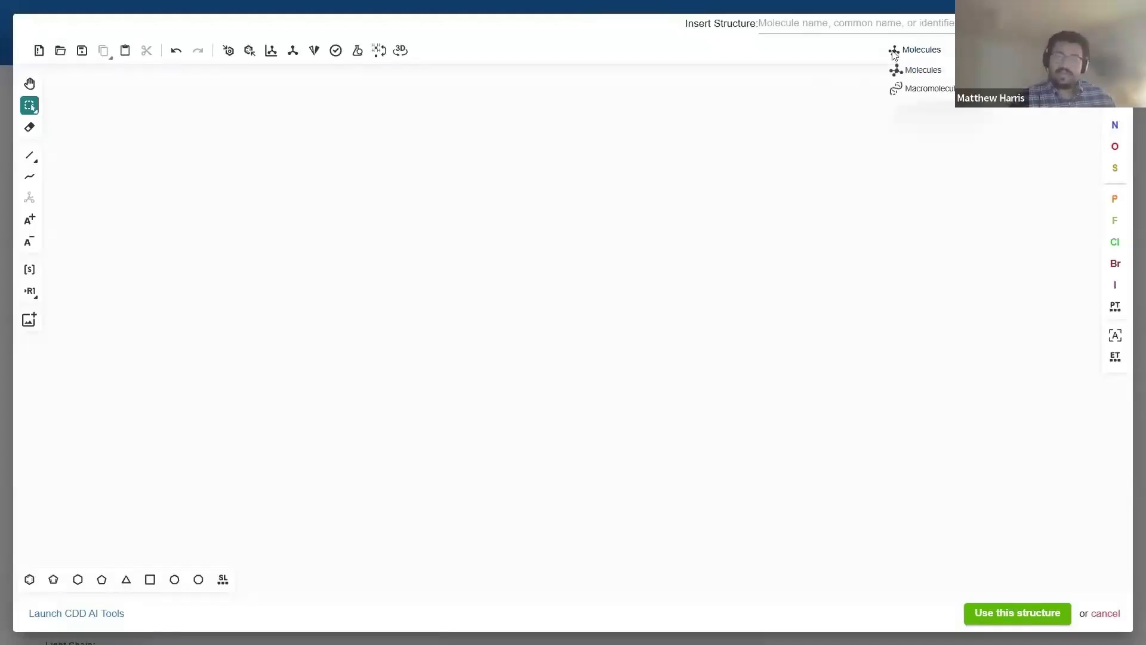
click(898, 91)
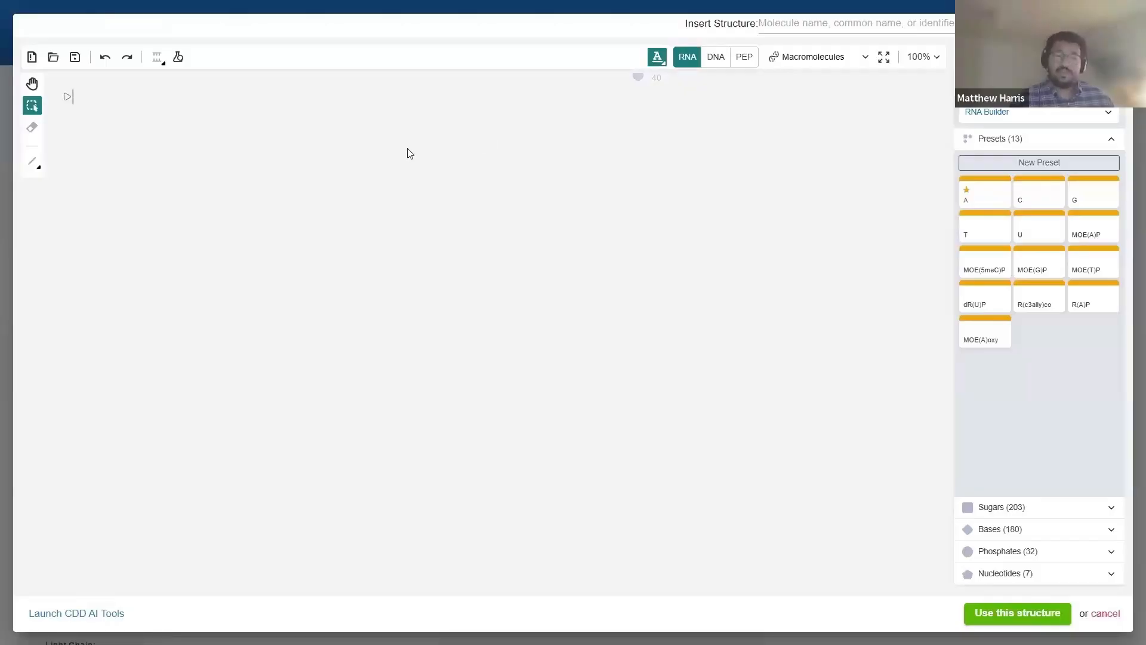
Add the RNA sequence AAACAUCUCGU to the canvas from pasted text, using the Sequence format with RNA type
click(53, 58)
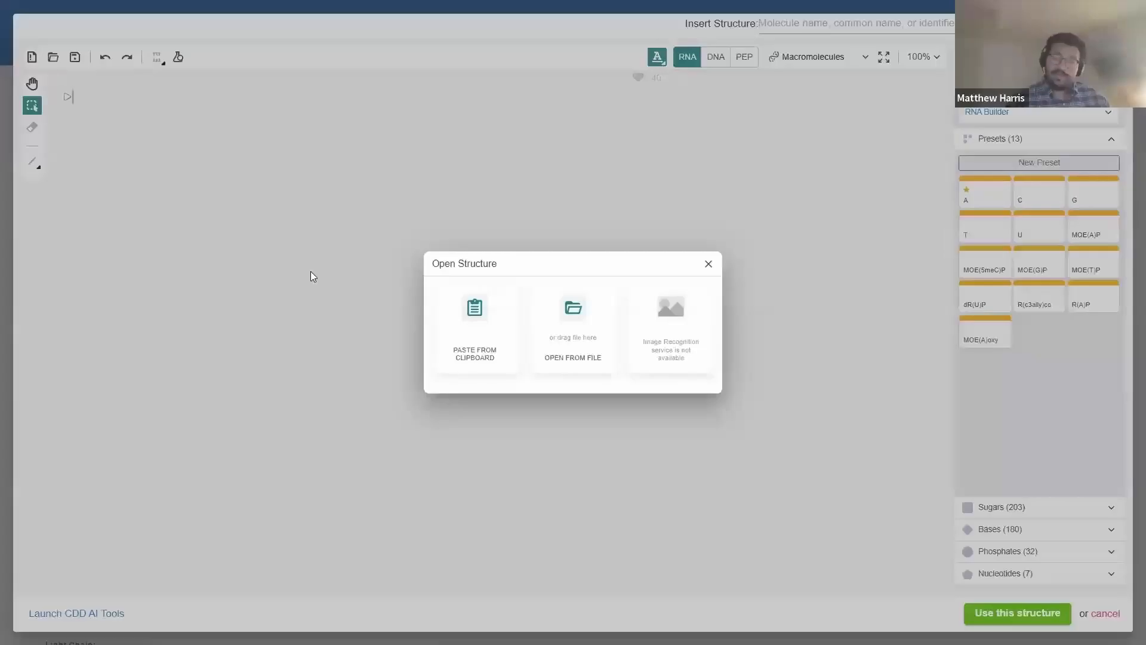
click(479, 345)
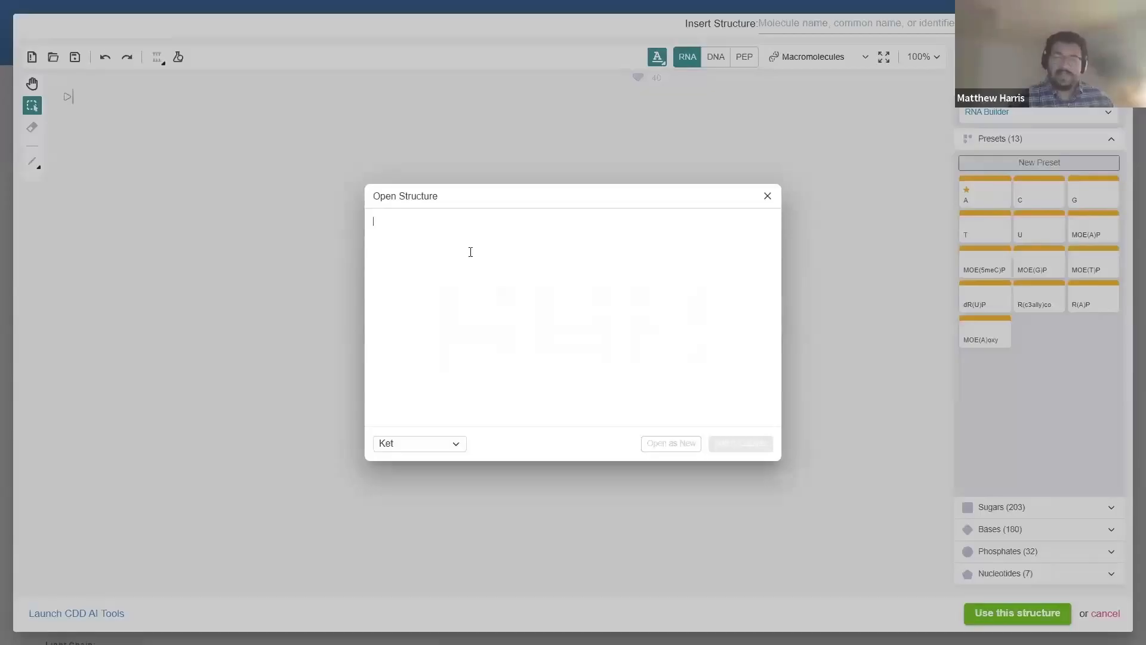
text(AAACAUCUCGU)
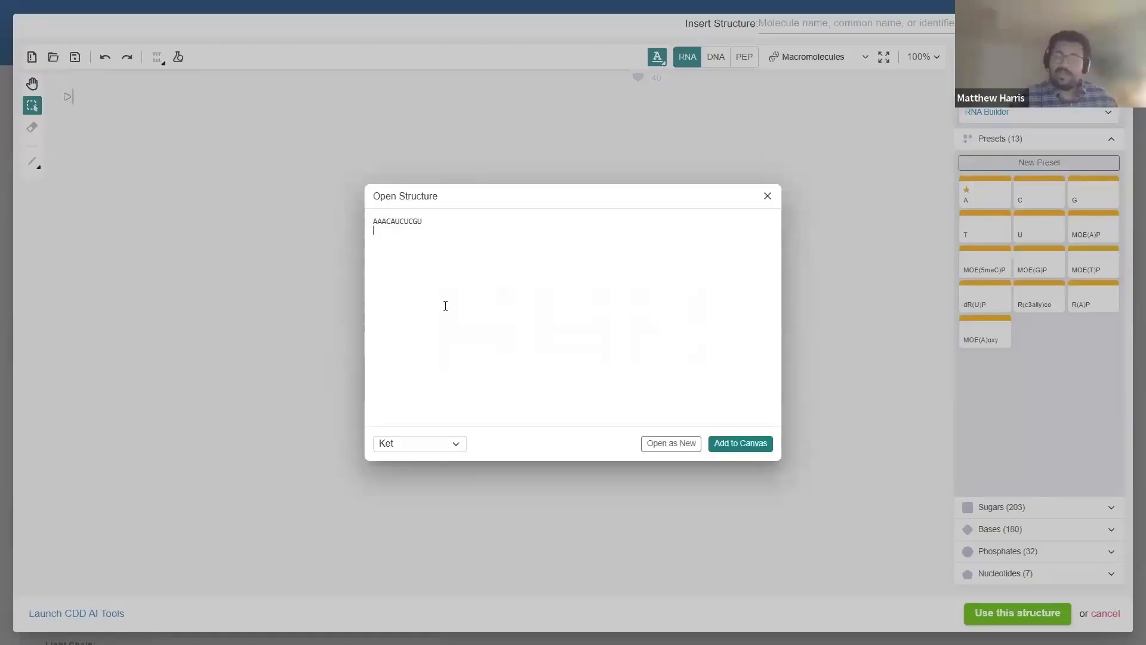
click(460, 451)
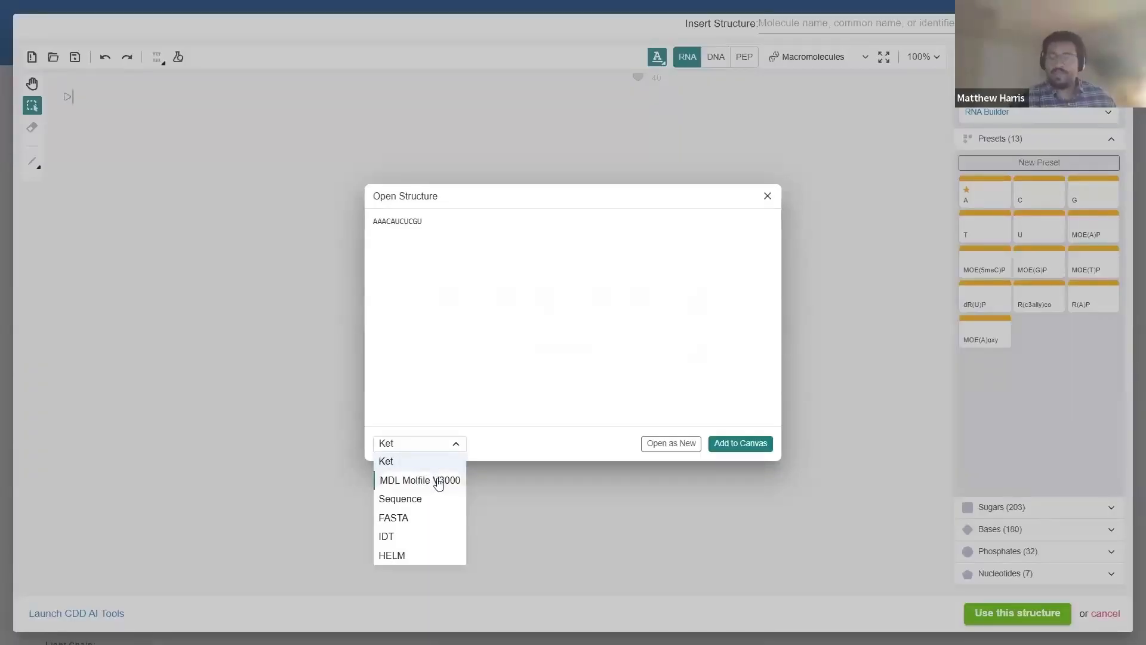
click(415, 501)
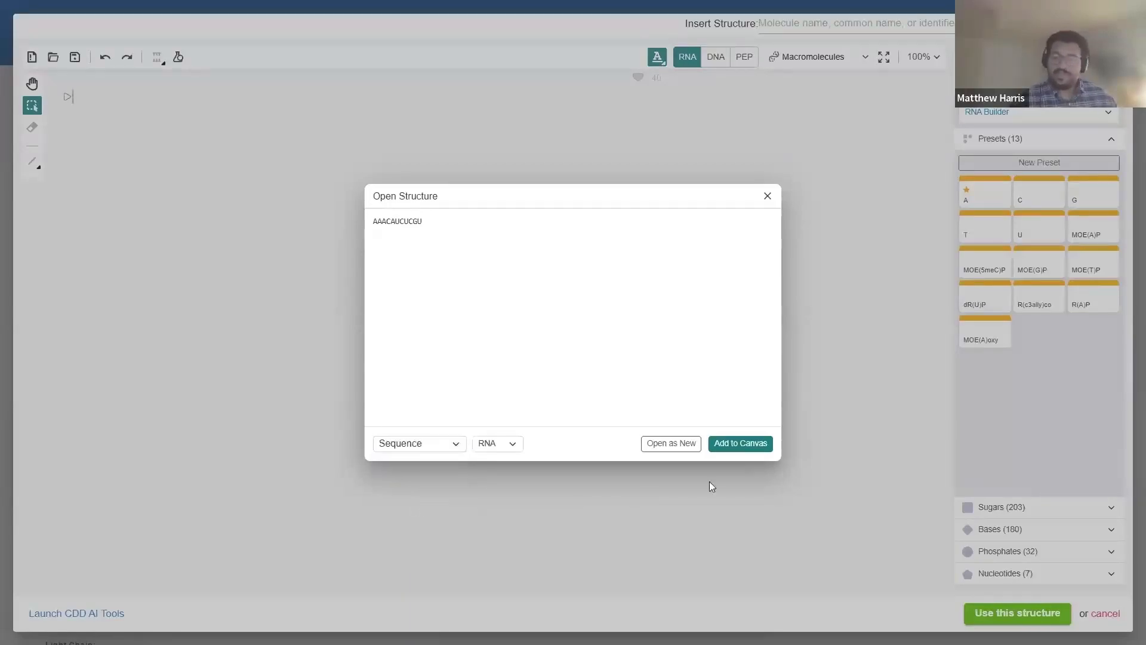
click(758, 451)
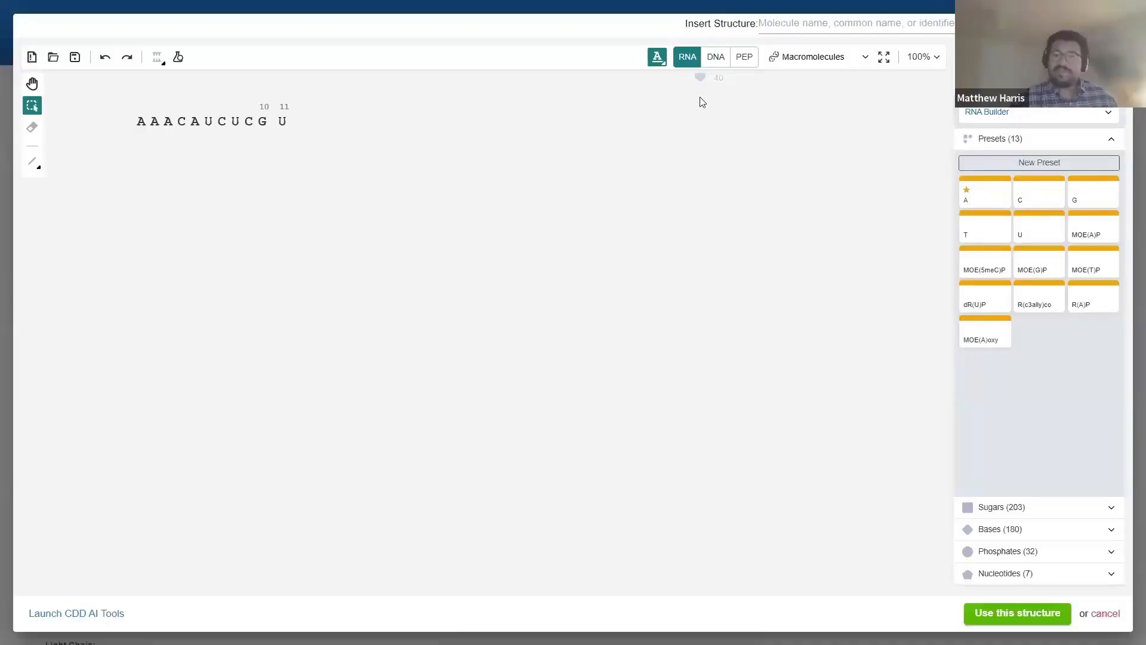
Try appending the peptide residues LMOP to the end of the RNA strand, and remove those four residues again
click(744, 60)
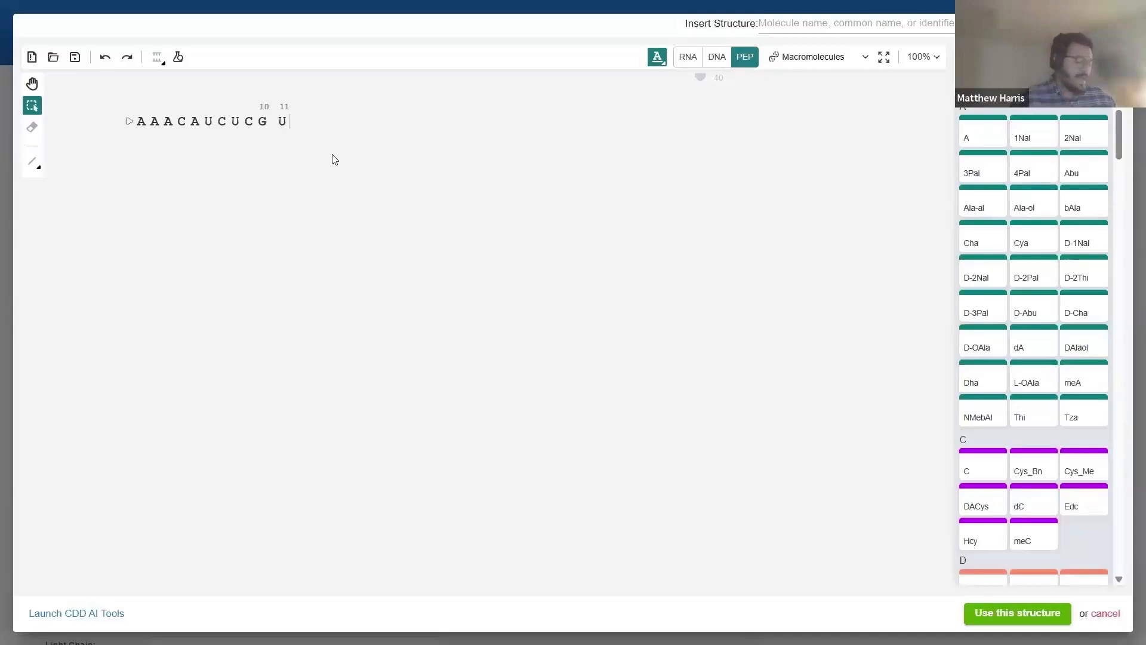
text(LM)
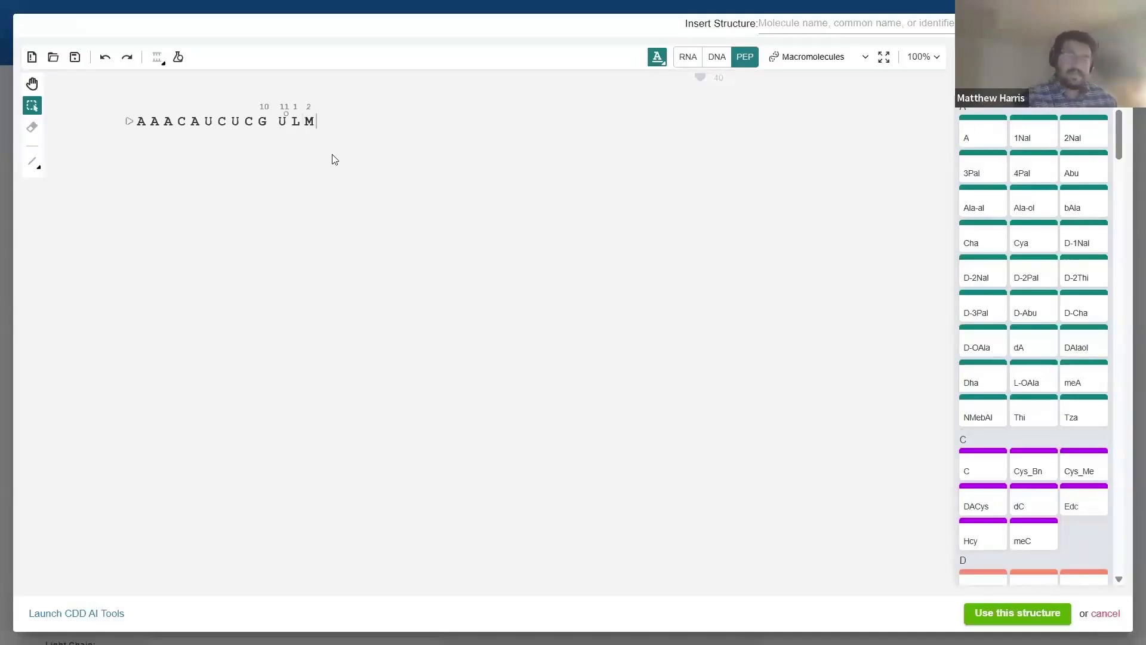
text(OP)
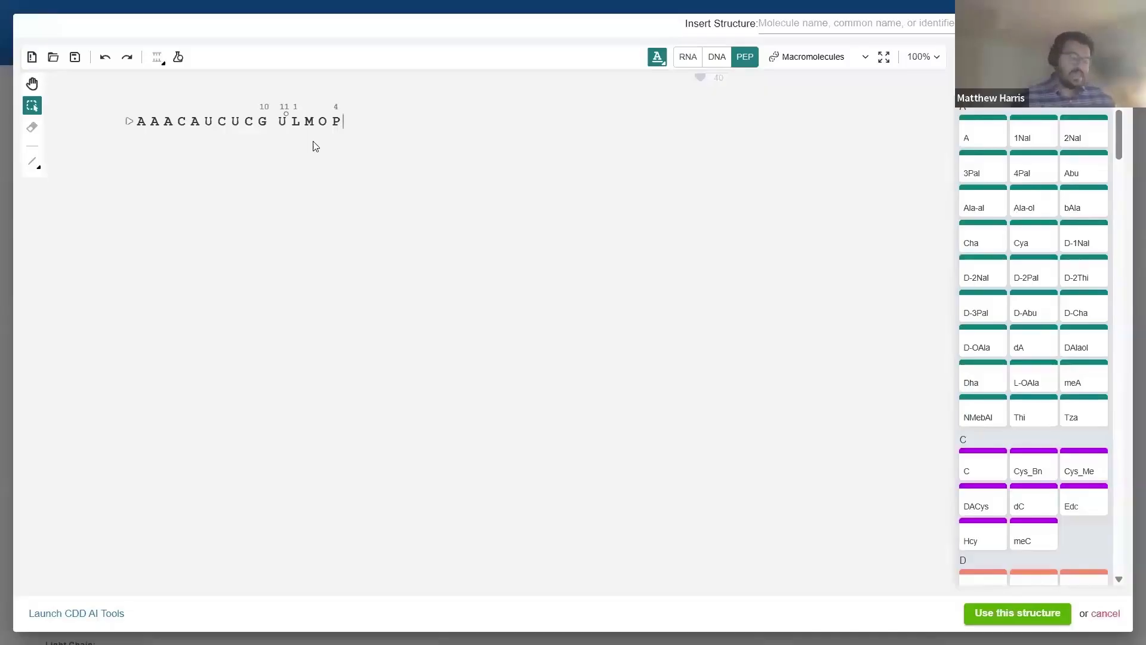
key(BackSpace)
key(BackSpace)
key(BackSpace)
key(BackSpace)
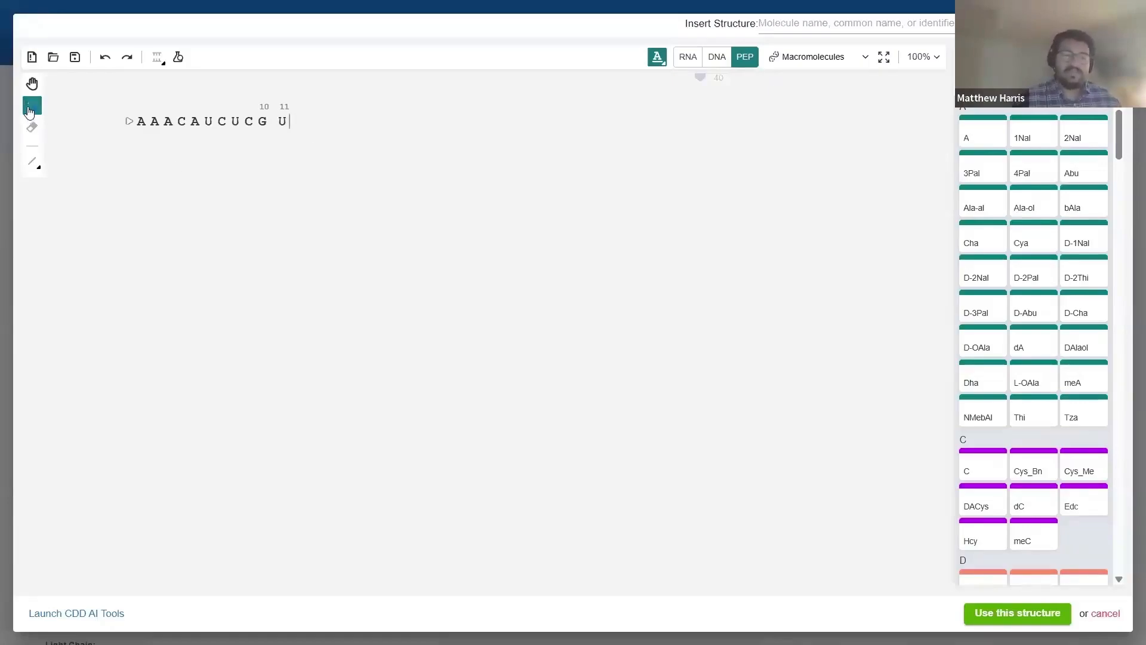
Try creating an antisense strand for only the UCUC bases of the RNA sequence, and undo it
click(303, 169)
drag(206, 160, 260, 107)
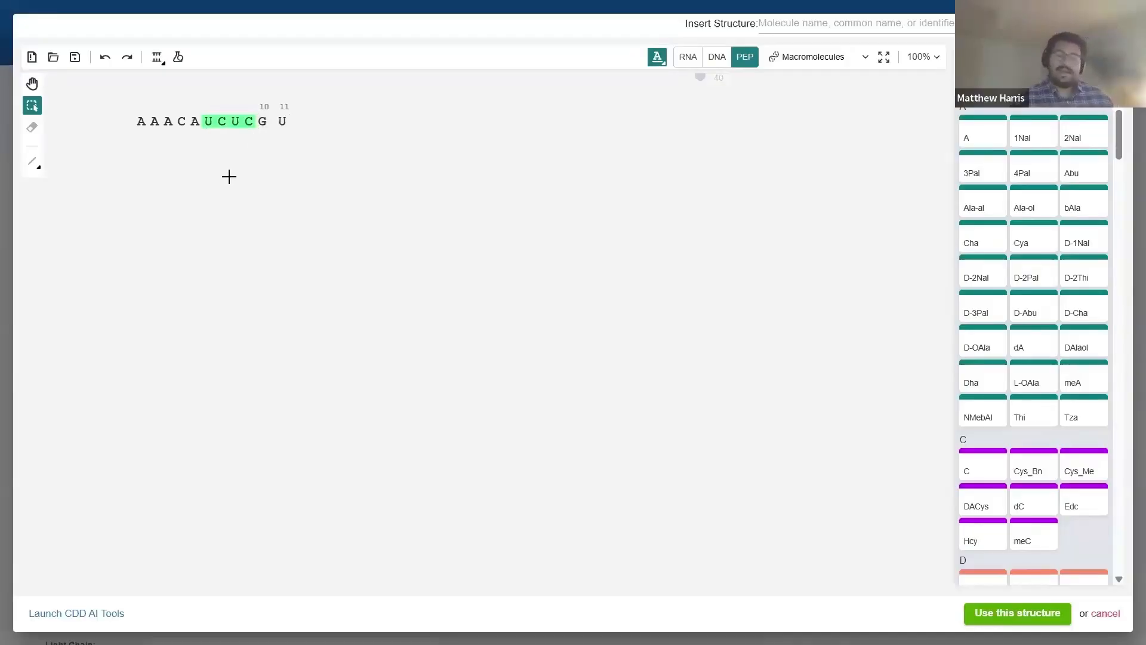
click(157, 57)
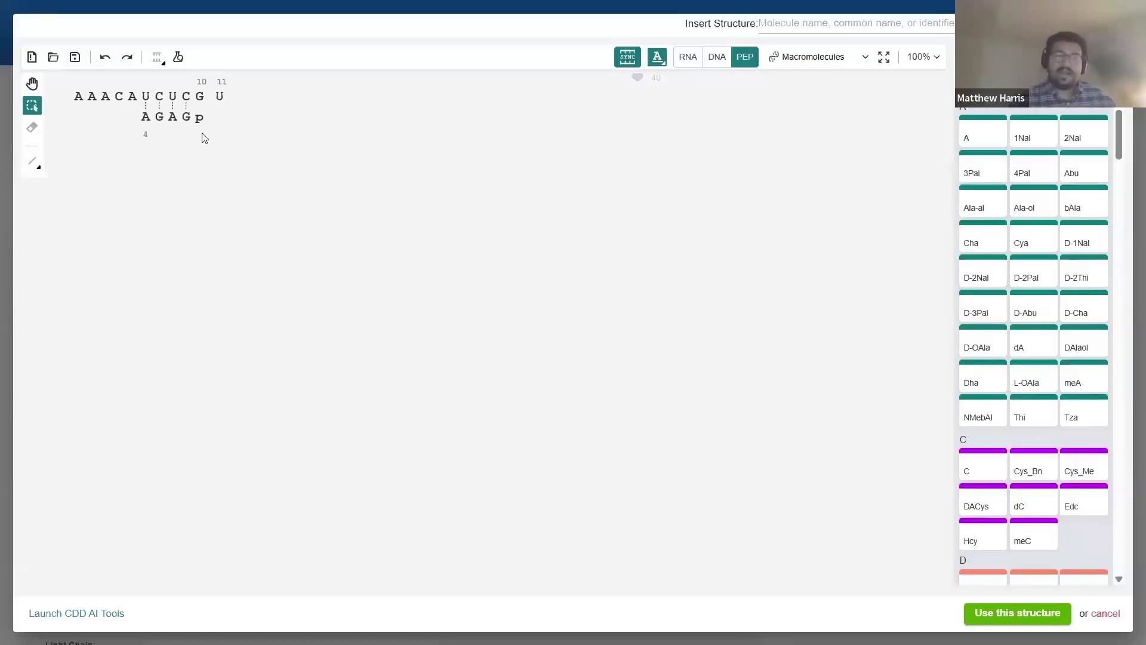
key(ctrl+z)
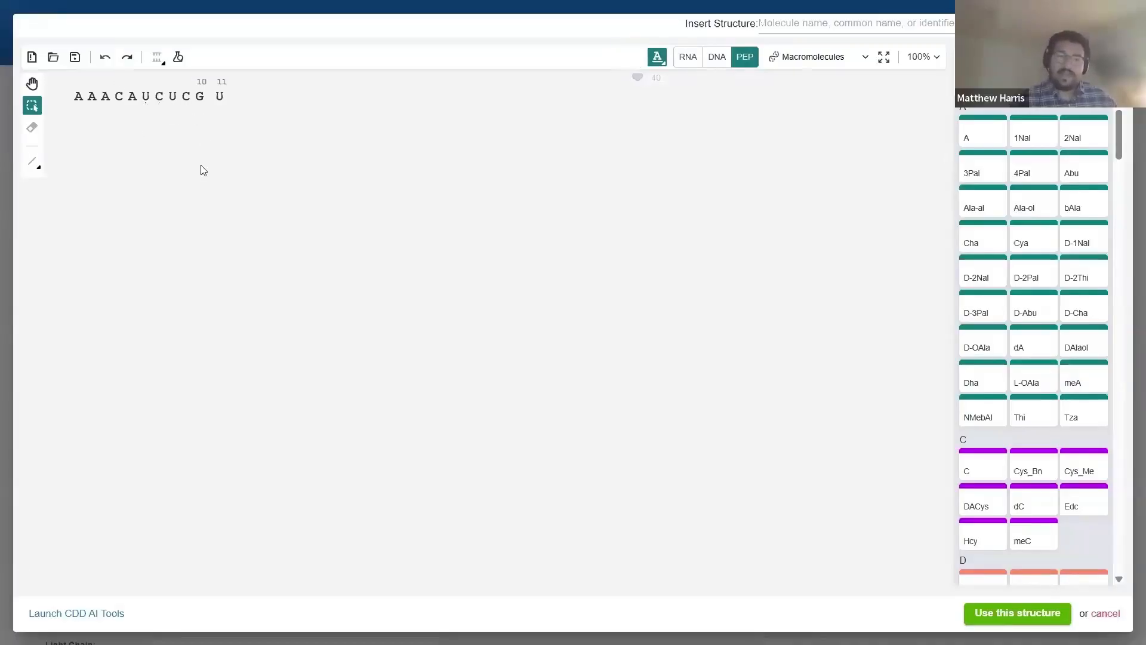
Create an antisense RNA strand for the entire AAACAUCUCGU sequence
key(ctrl+a)
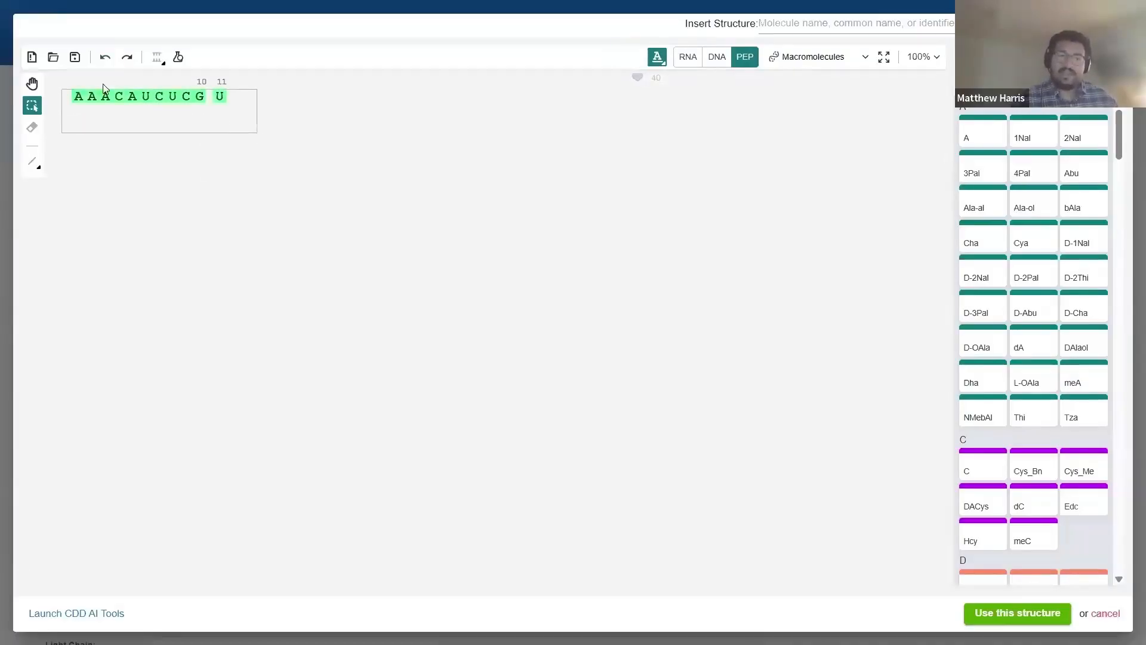
click(156, 57)
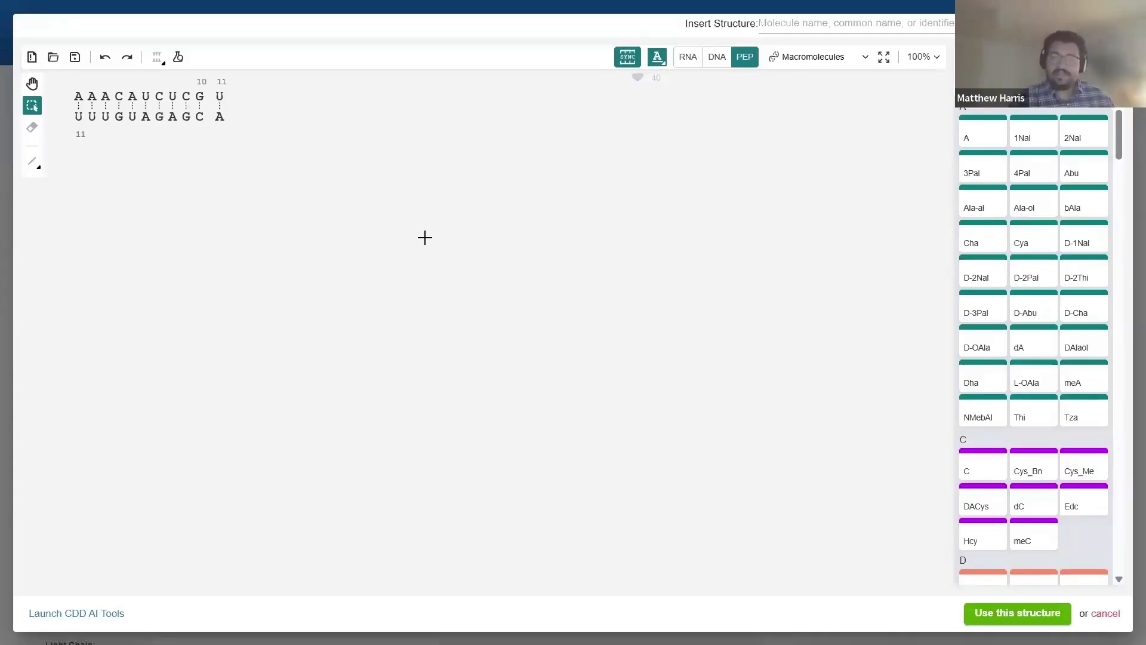
Display the RNA duplex in the snake layout and calculate its properties
click(657, 57)
click(657, 107)
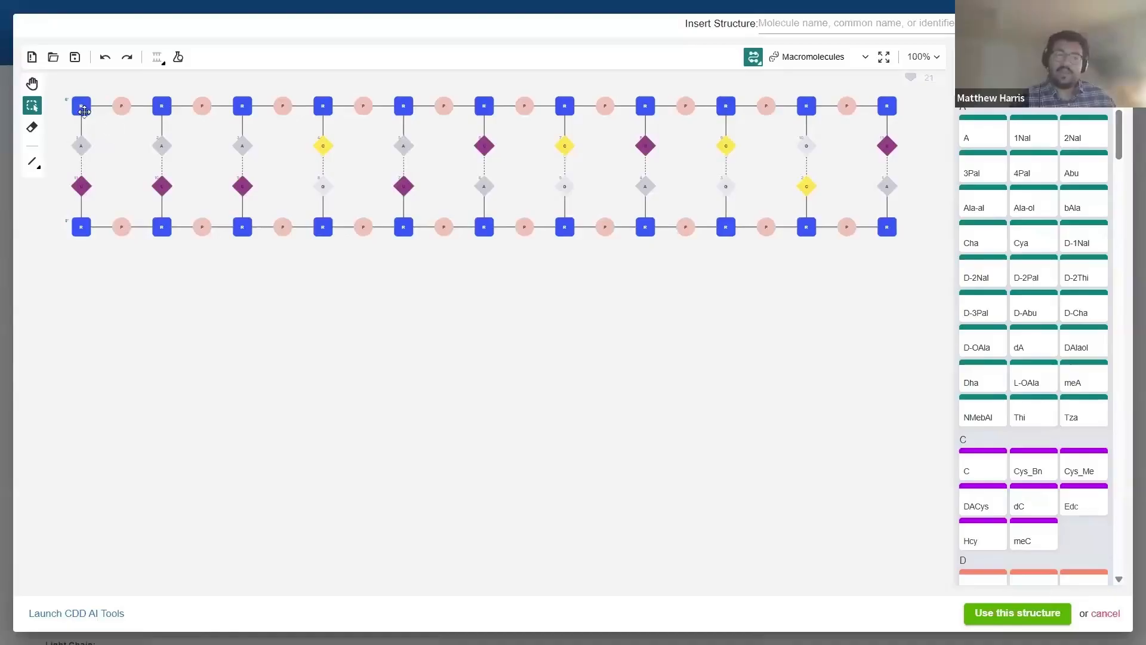
mouse_move(80, 106)
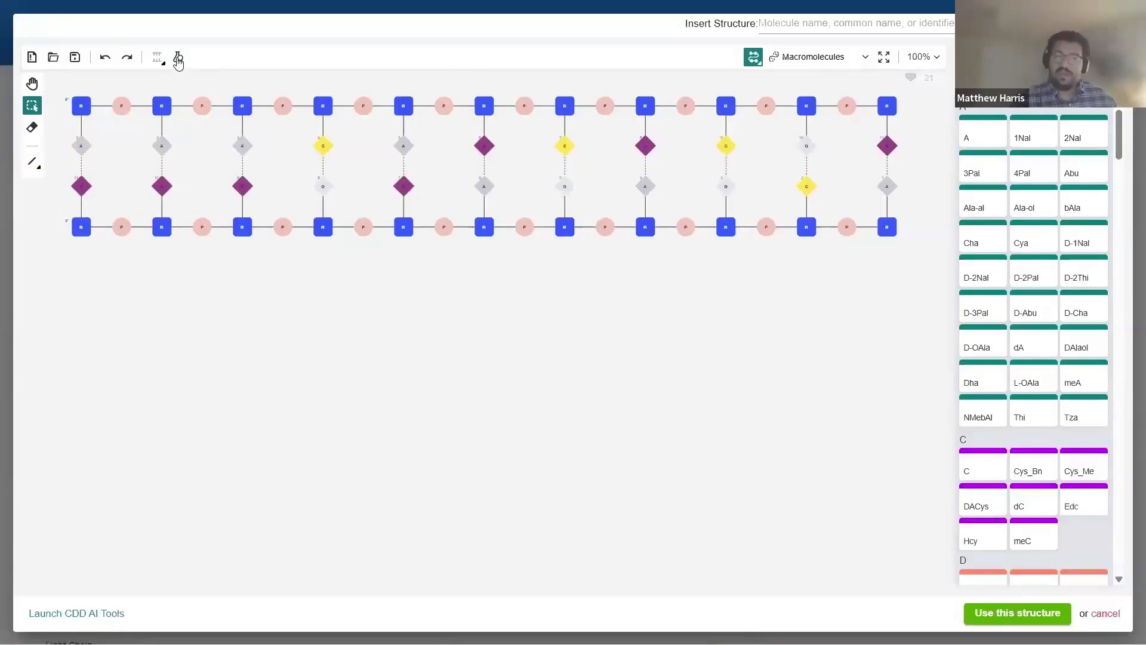
click(178, 58)
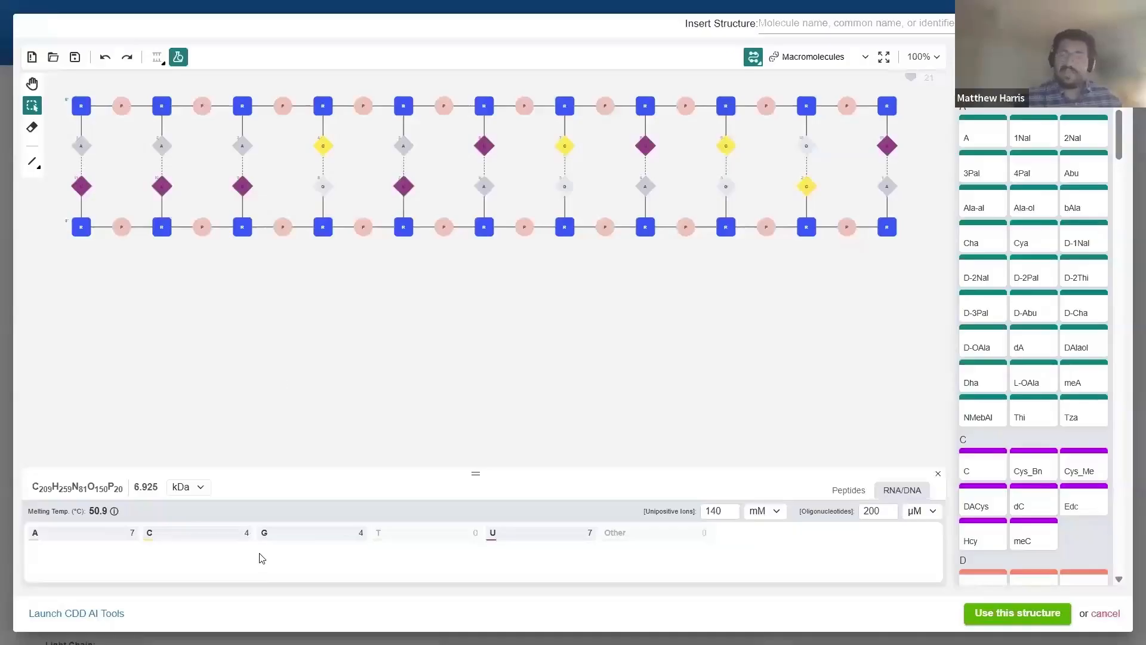
Return to the sequence layout and delete both strands of the RNA duplex from the canvas
click(753, 60)
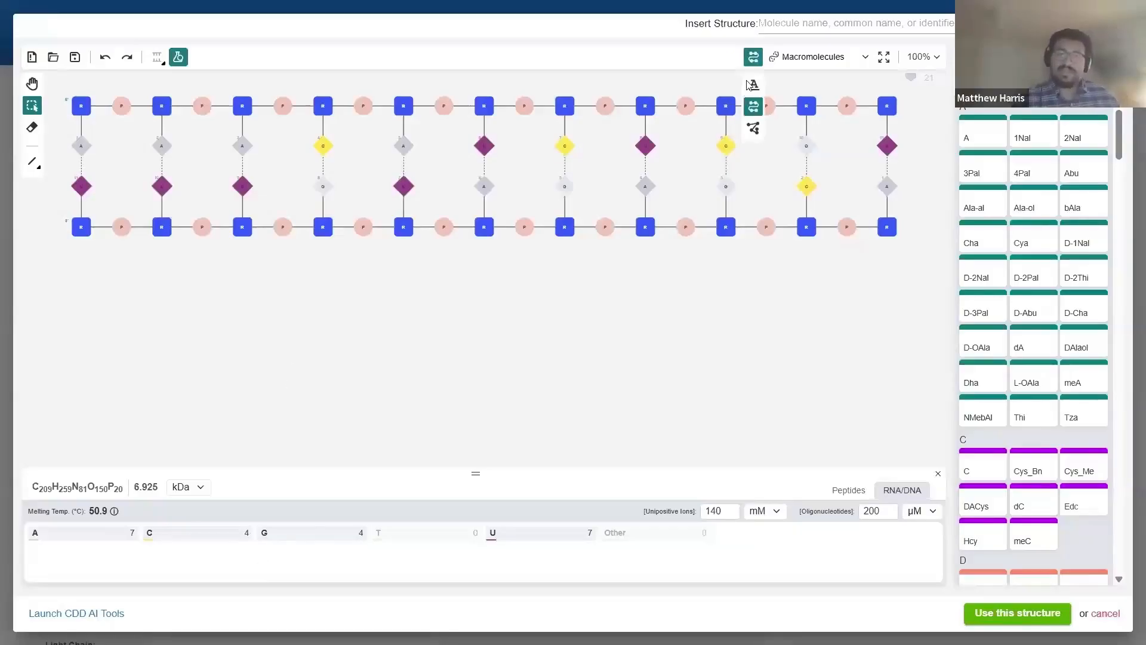
click(752, 89)
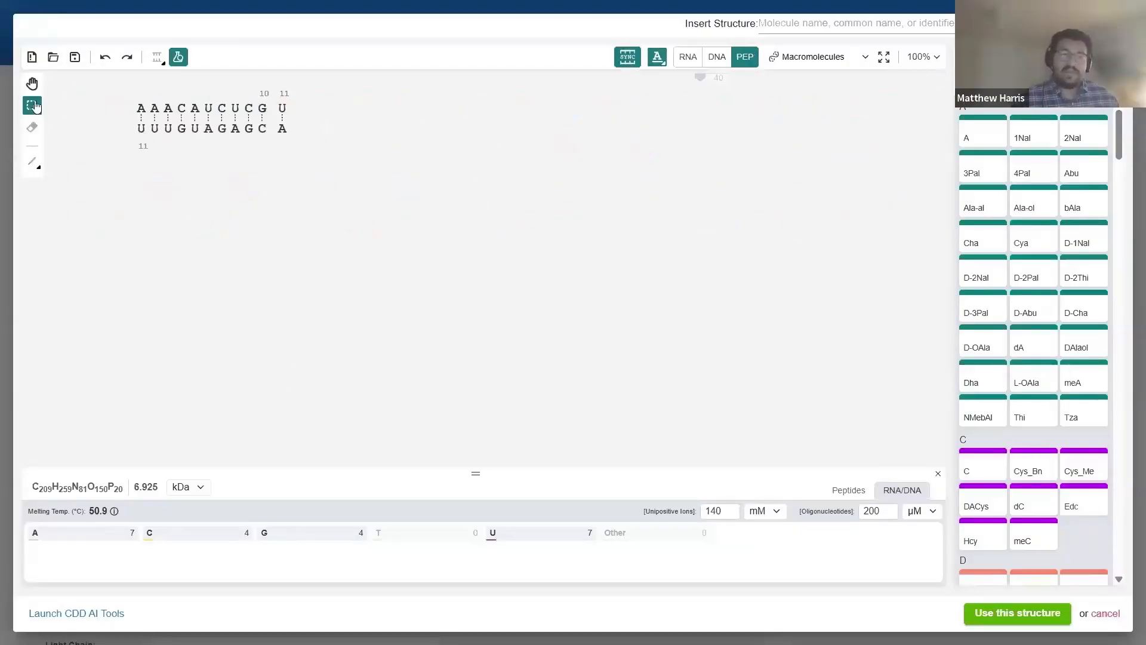
drag(321, 173, 115, 105)
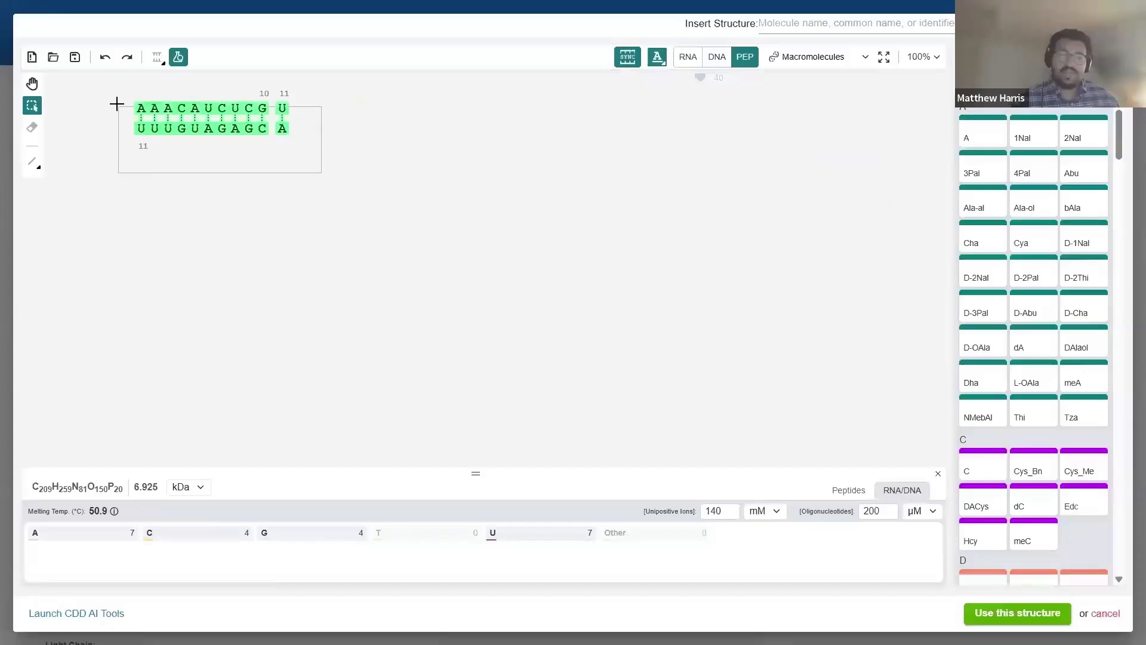
key(Delete)
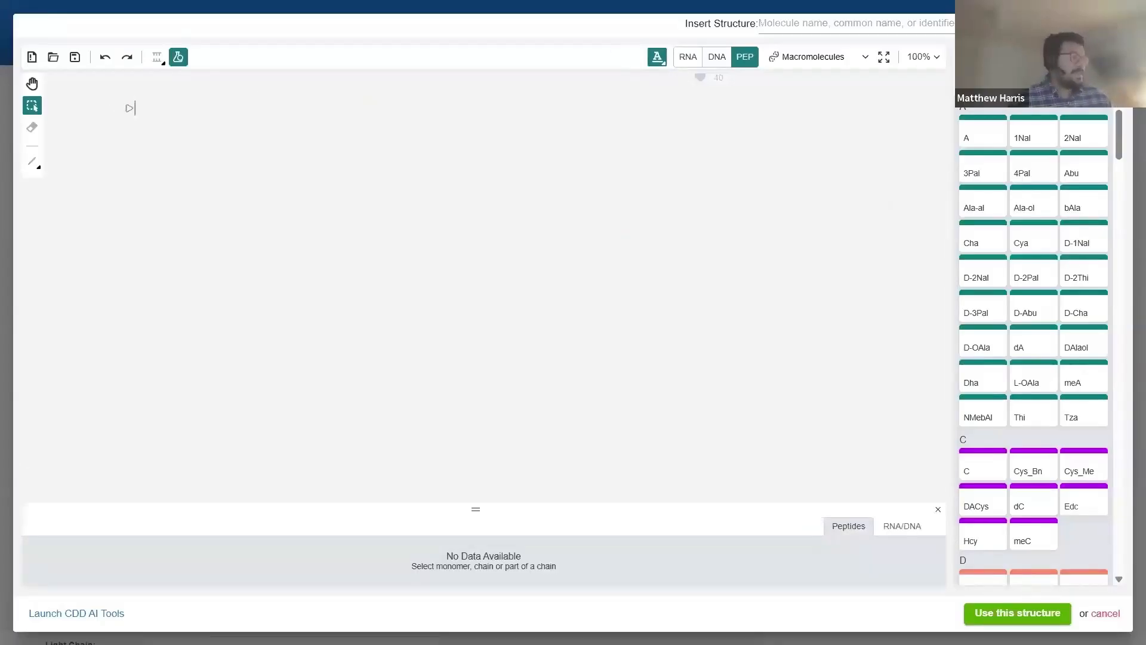
Paste the peptide sequence AVSEHQLLHDKGKSIQDLRRRELLEKLLKLHTA onto the empty canvas and review its calculated properties
right_click(152, 115)
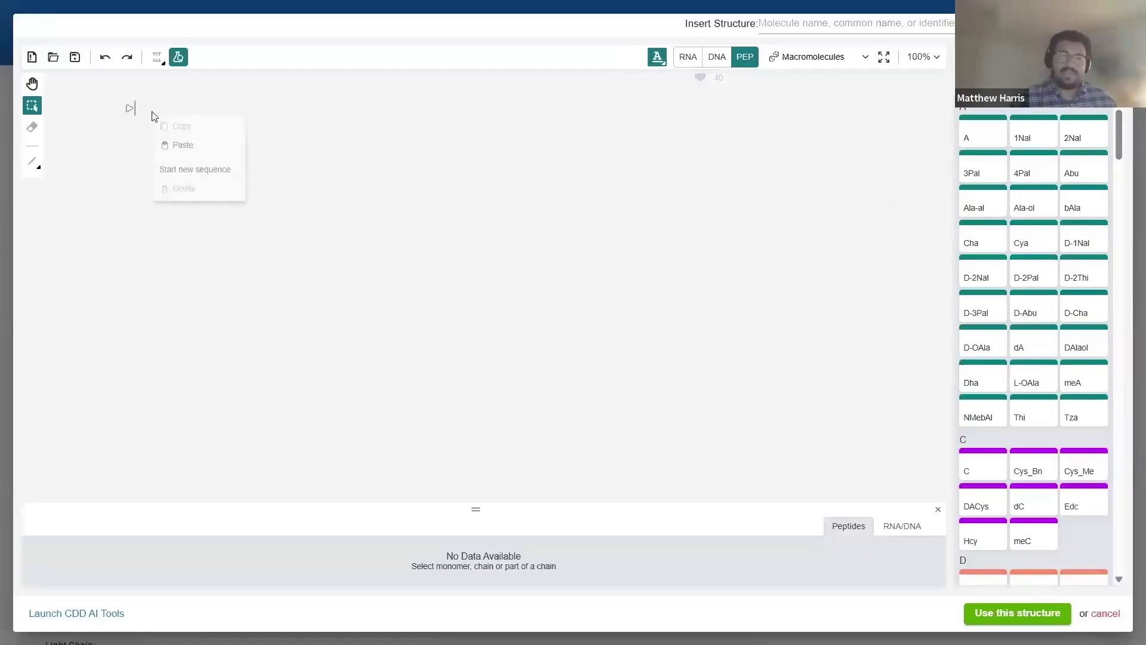
click(183, 142)
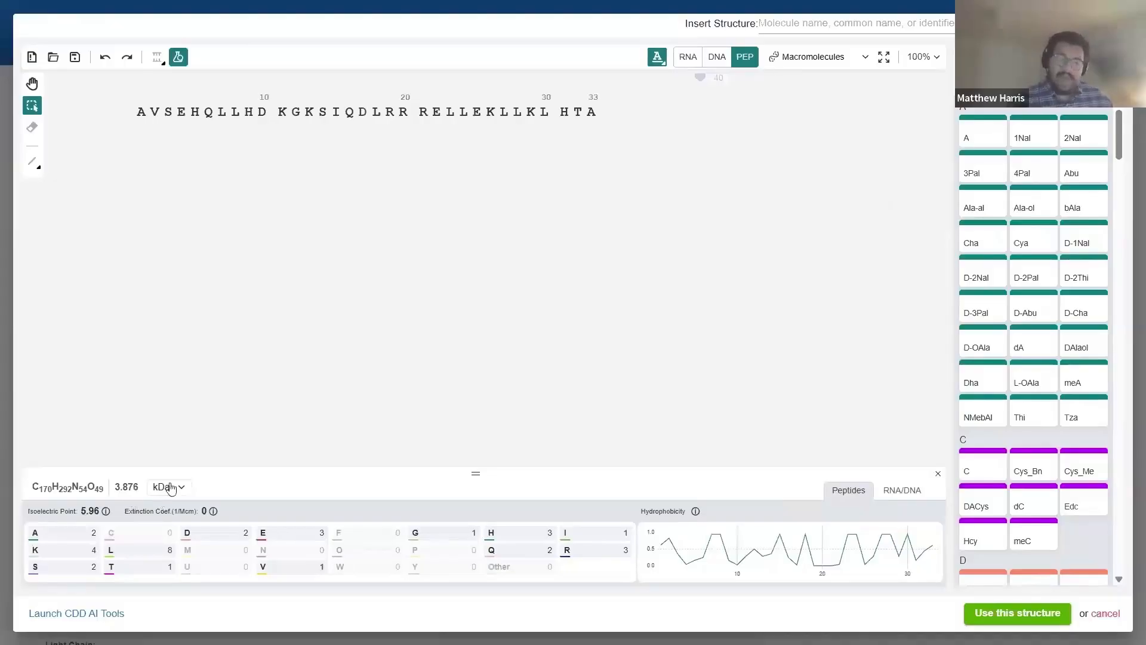
mouse_move(104, 513)
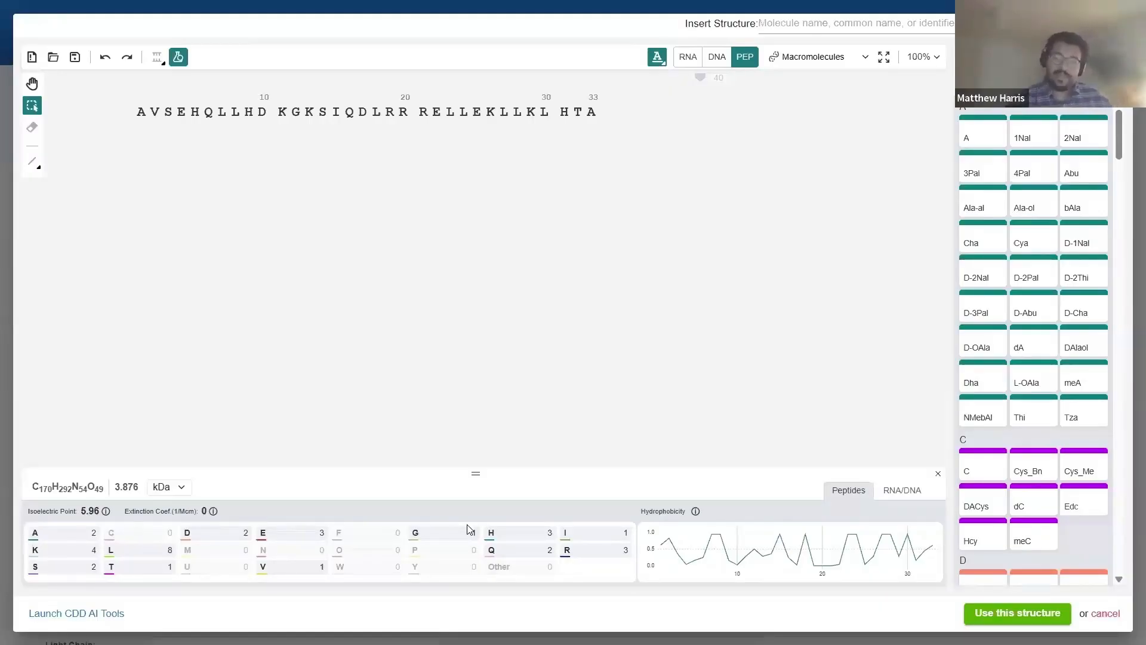
Close the calculated properties and display the peptide in the snake layout
click(938, 475)
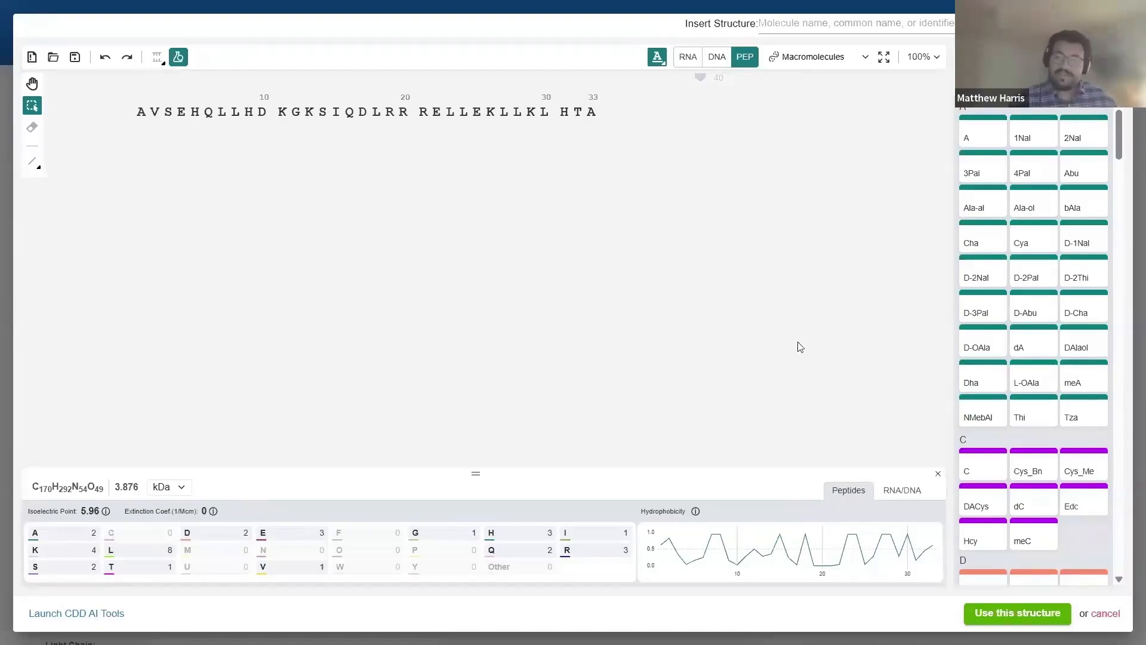
click(657, 58)
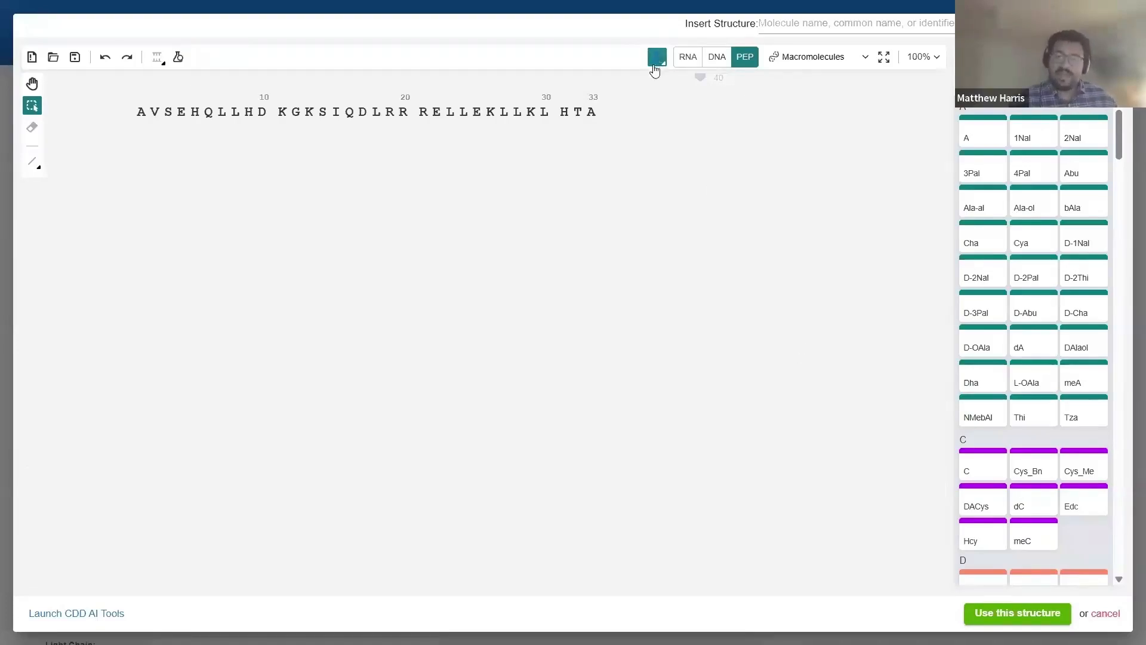
click(660, 107)
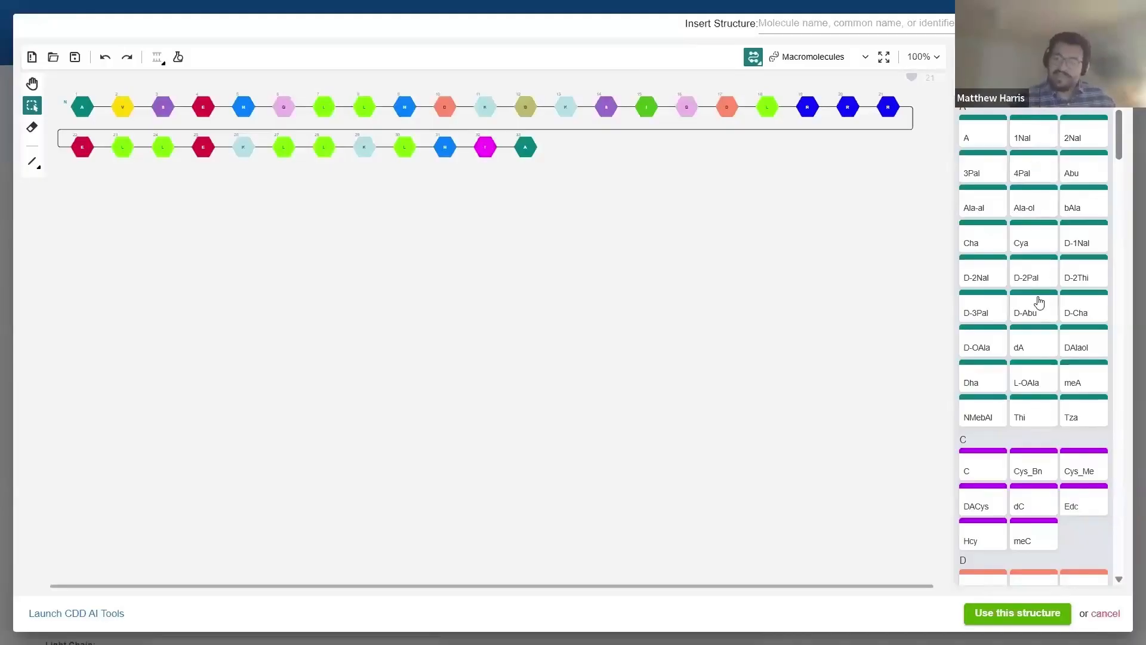
Examine the RNA monomer presets, the expanded RNA Builder and the library of chemical monomers such as PEG-2 and SMCC
click(1049, 117)
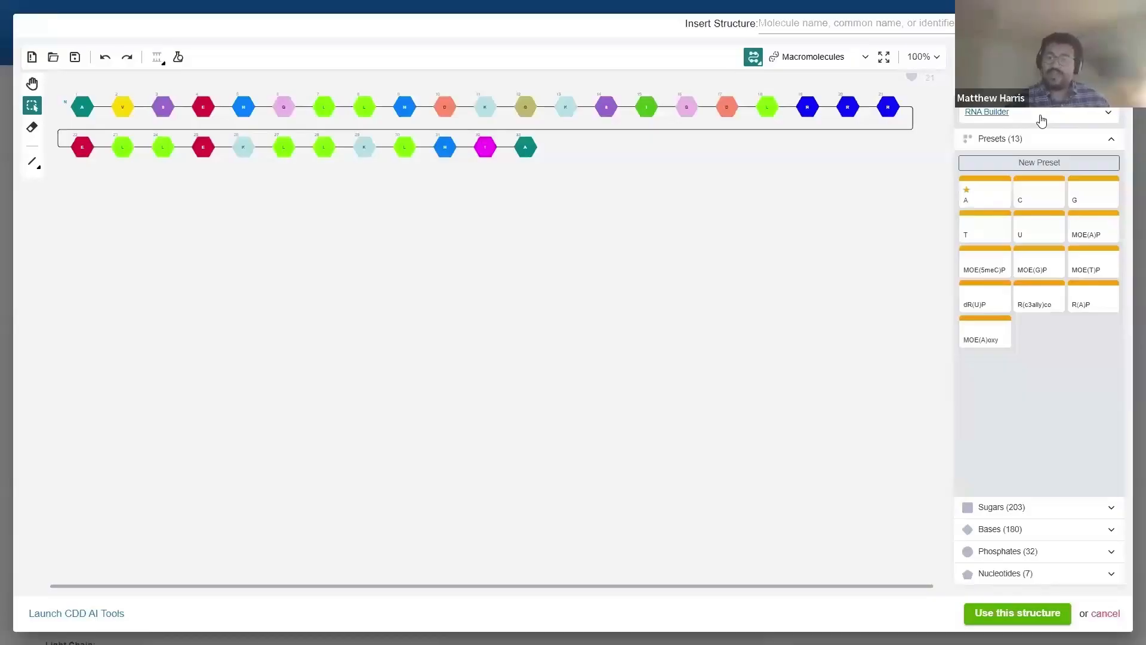
click(1042, 120)
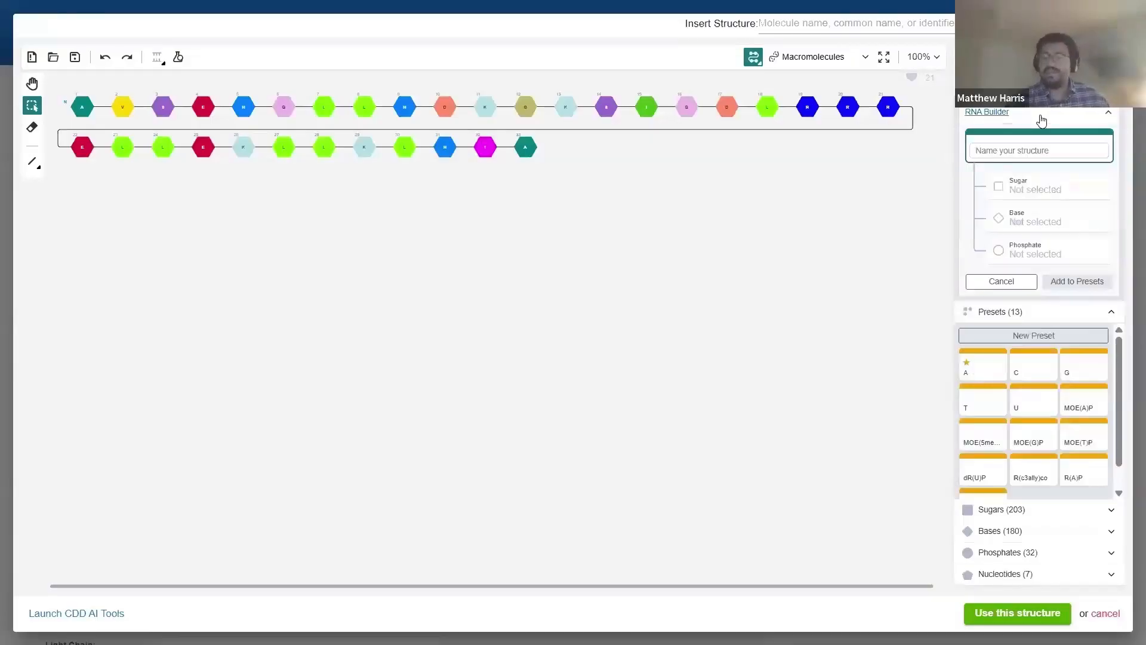
click(1030, 183)
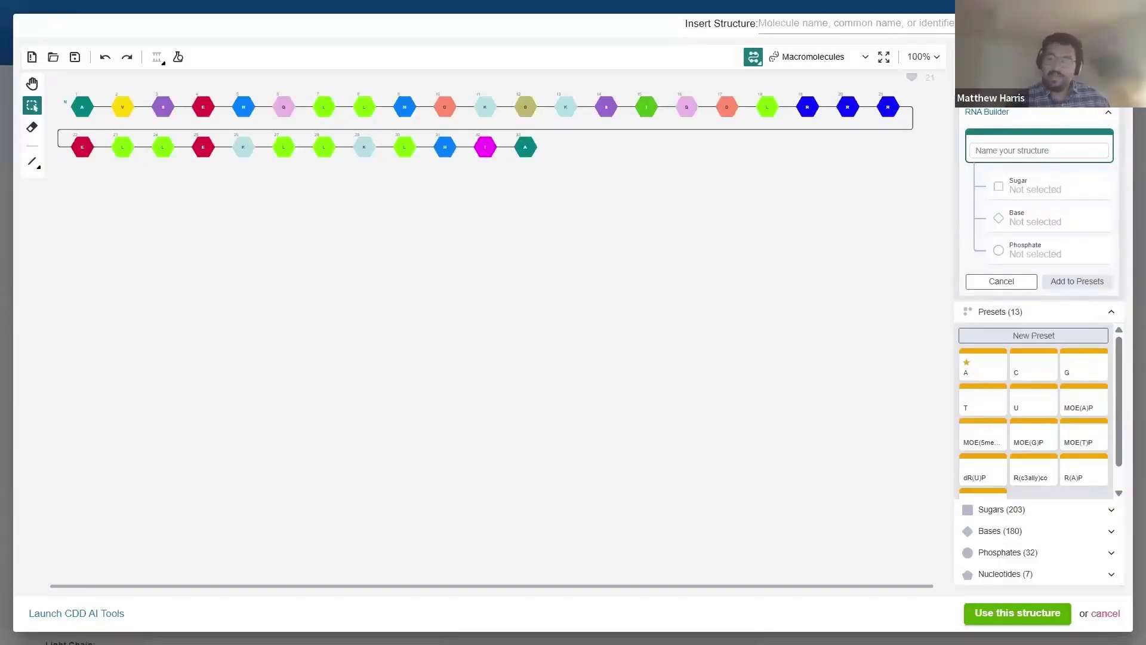
click(1099, 89)
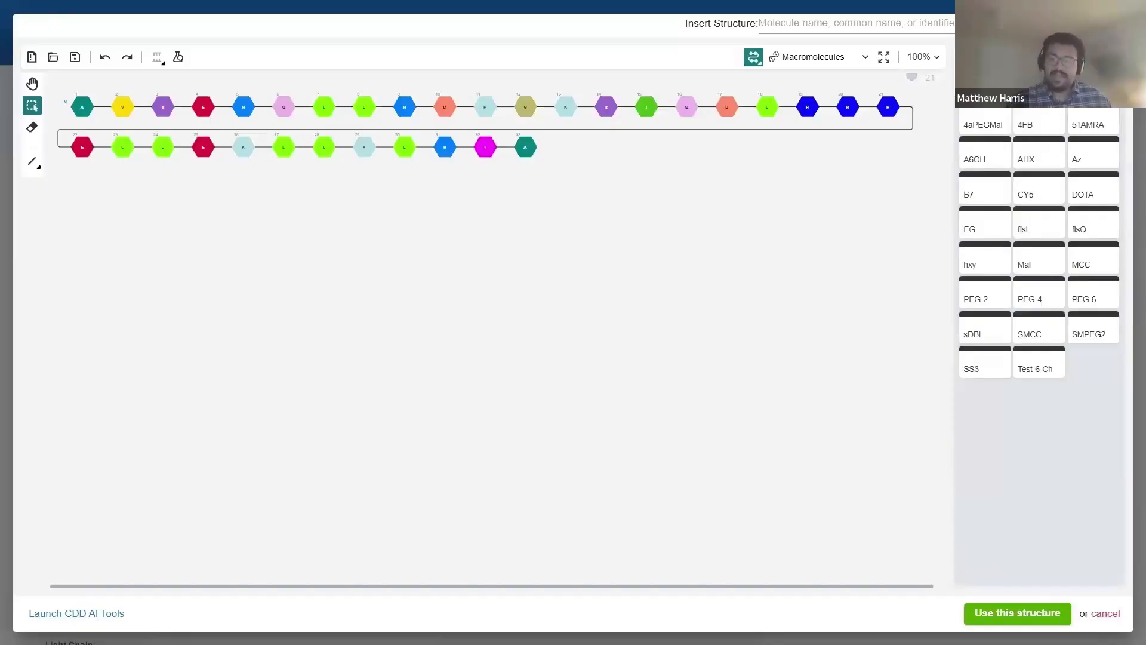
Place two bAla monomers from the peptide library on the canvas near the peptide's second row
click(1015, 91)
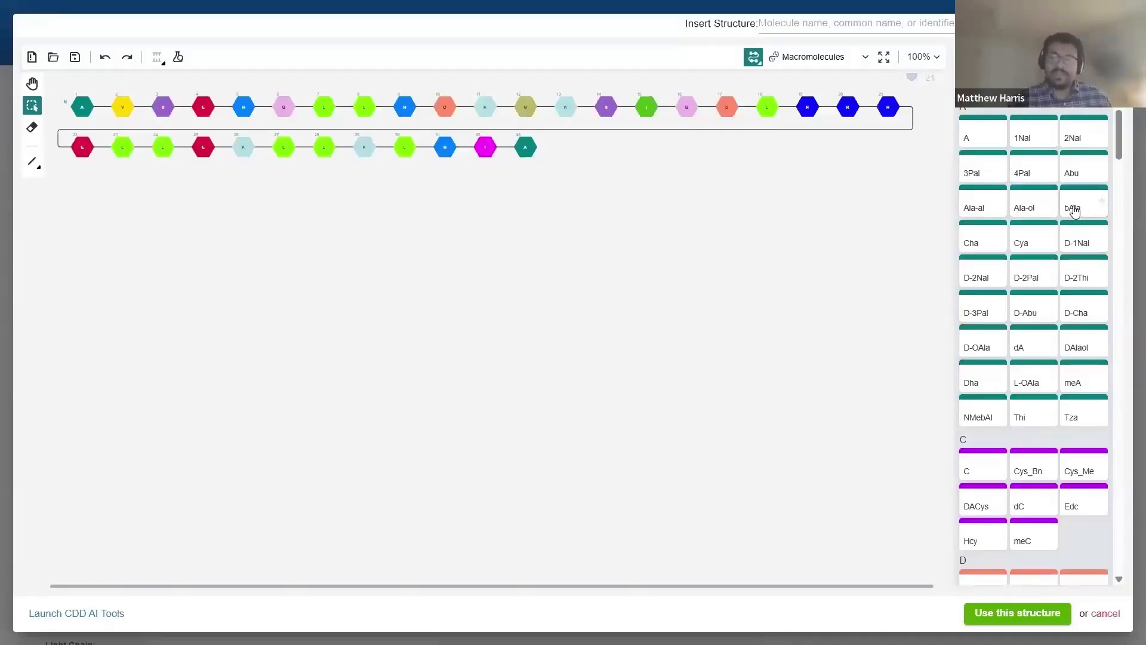
click(1073, 209)
click(604, 154)
click(446, 192)
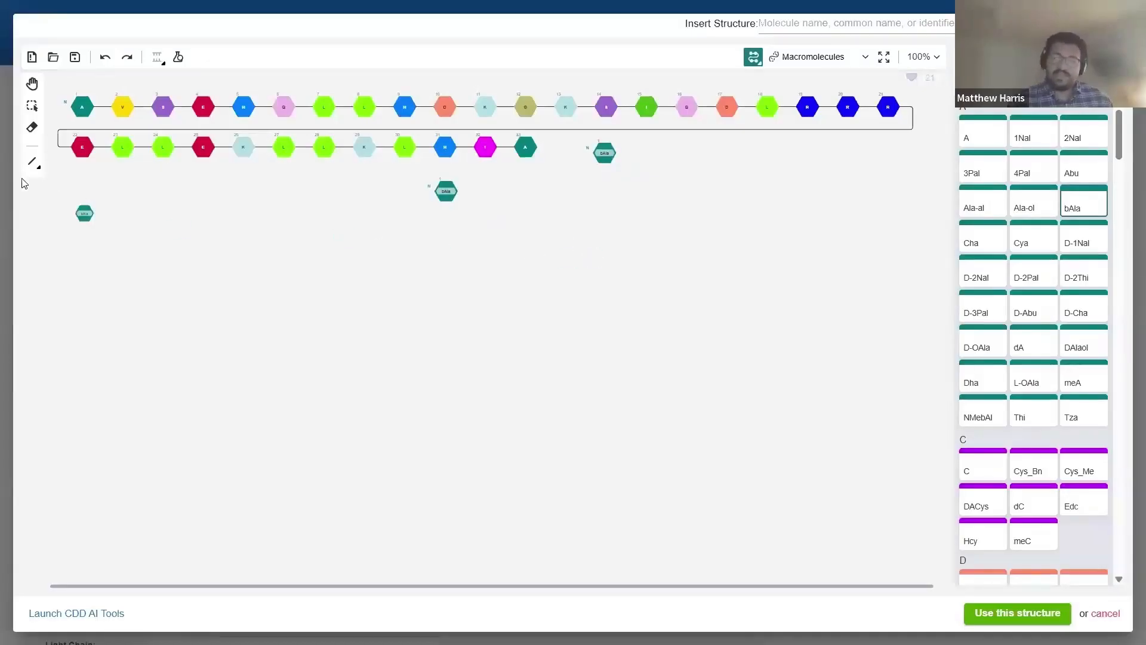
Bond one bAla to the peptide's terminal alanine and the other, through its R1, to R3 of the lysine at position 29
click(32, 167)
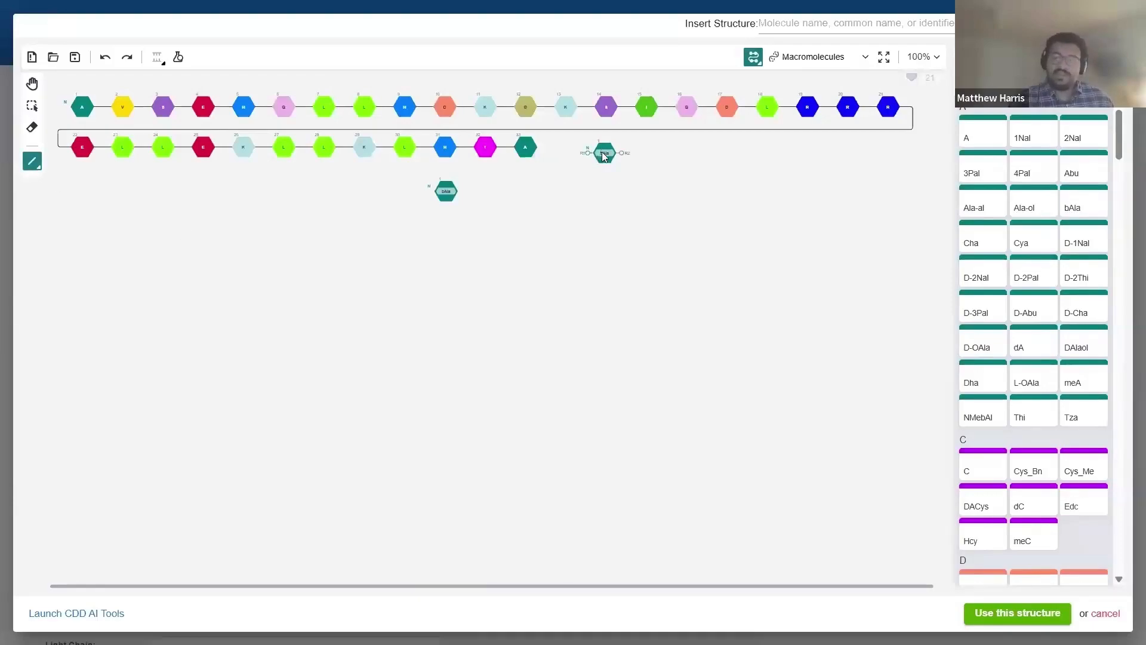
drag(604, 155, 526, 151)
drag(446, 191, 362, 154)
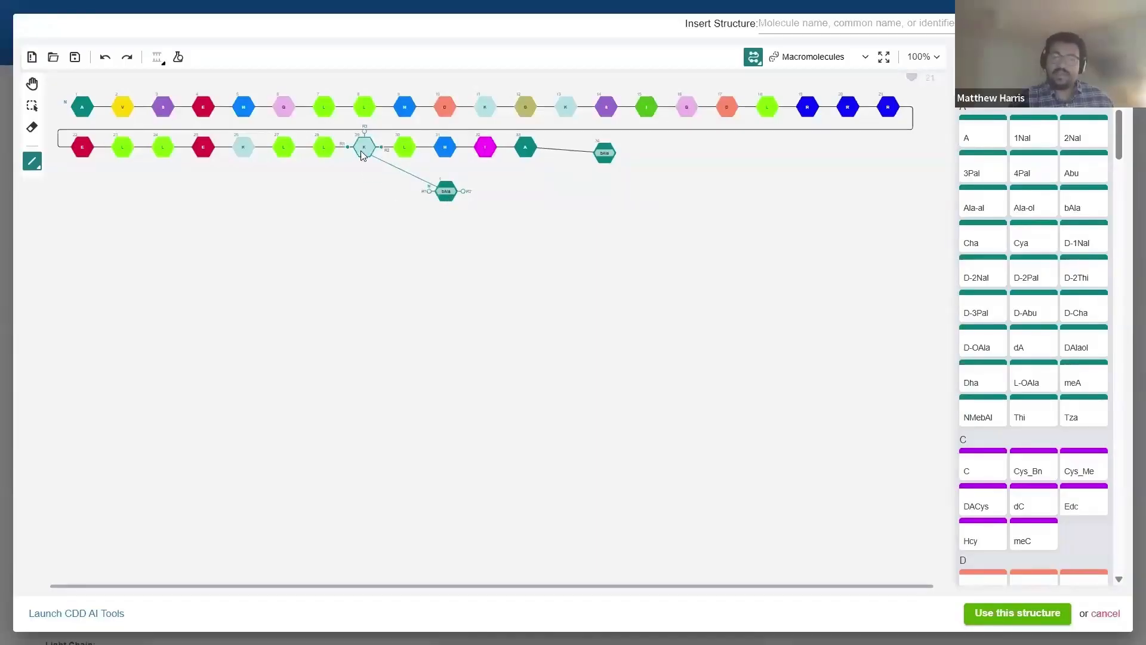
drag(361, 154, 360, 154)
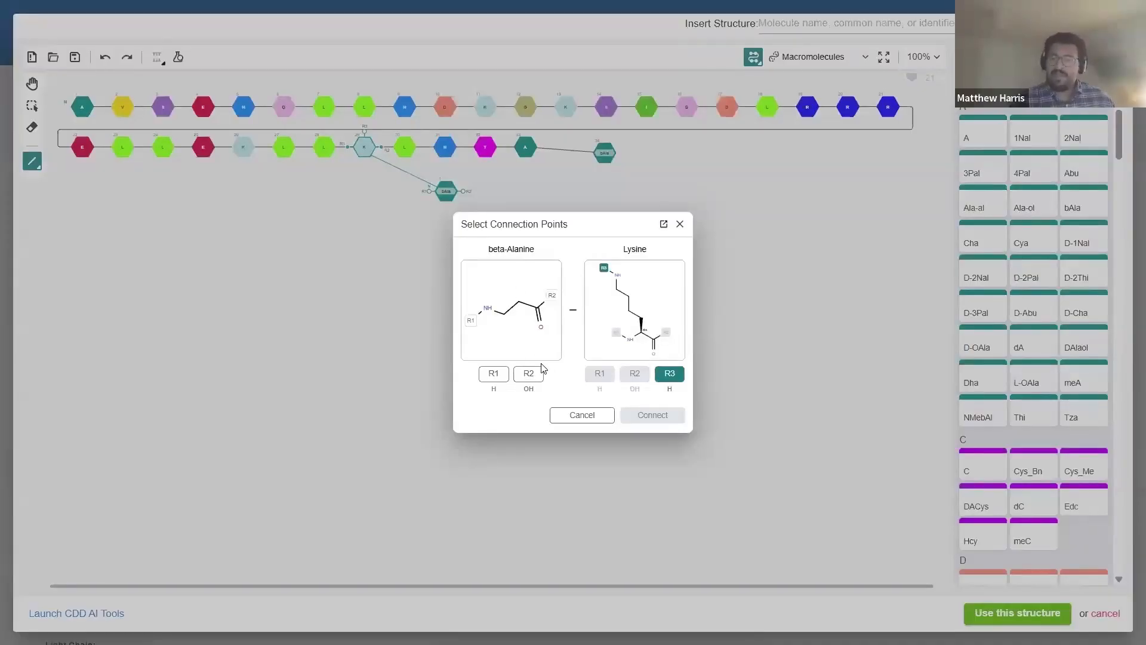
click(494, 375)
click(649, 424)
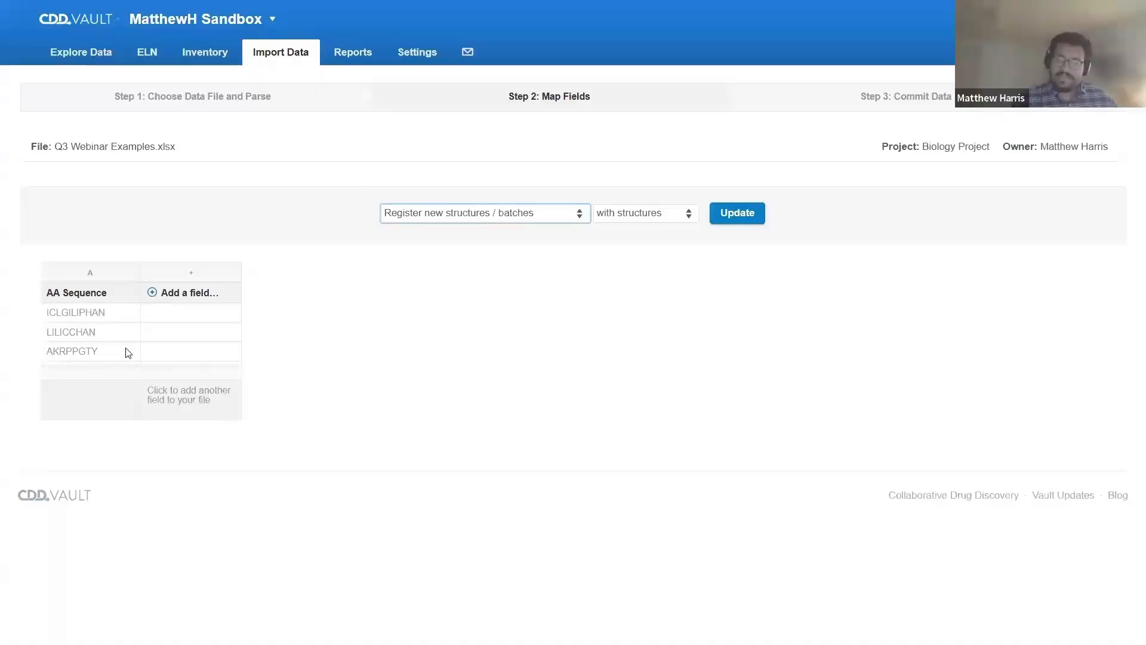
In the Q3 Webinar Examples.xlsx import, compose macromolecules from columns and treat AA Sequence as a cyclic peptide sequence
click(531, 215)
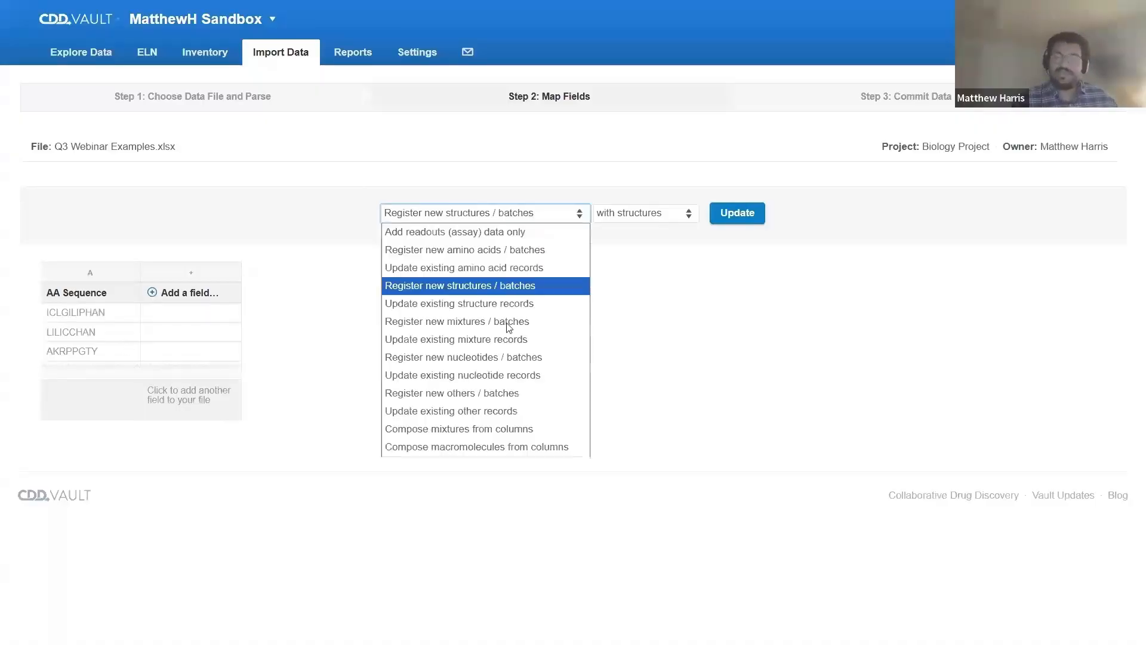
click(474, 449)
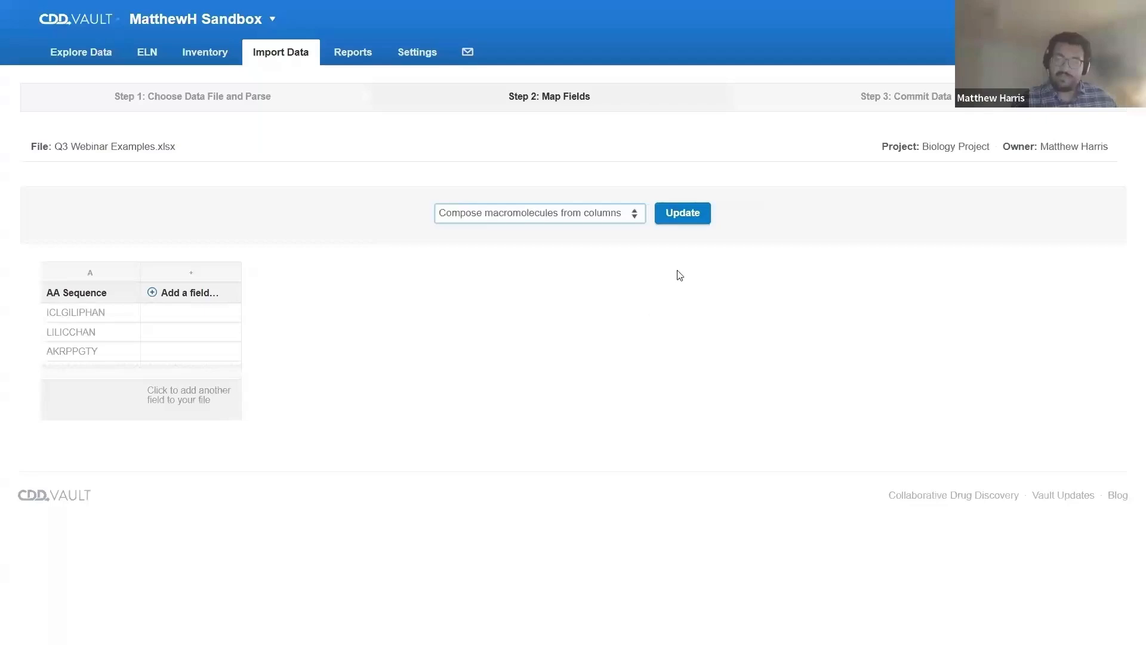
click(682, 217)
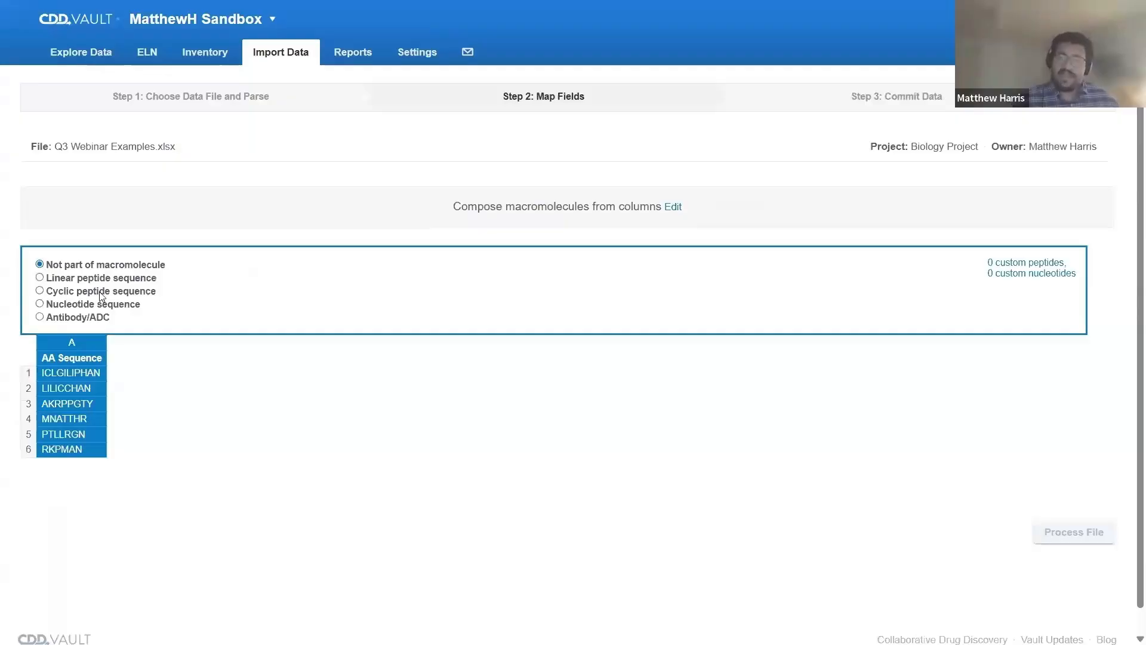
click(83, 293)
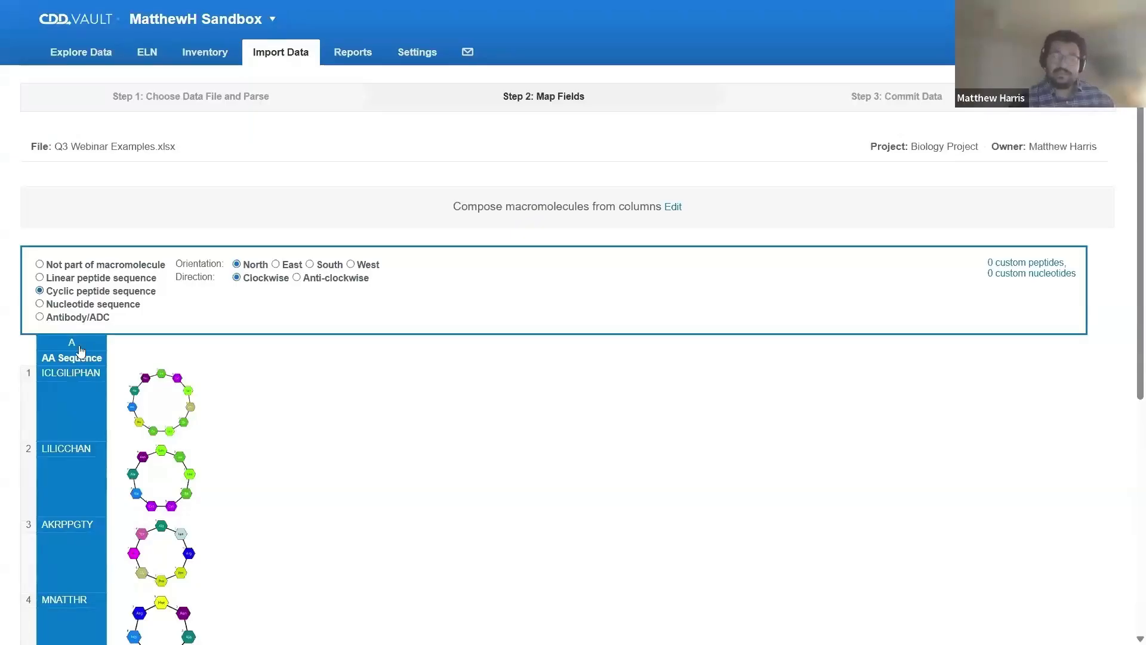
mouse_move(203, 424)
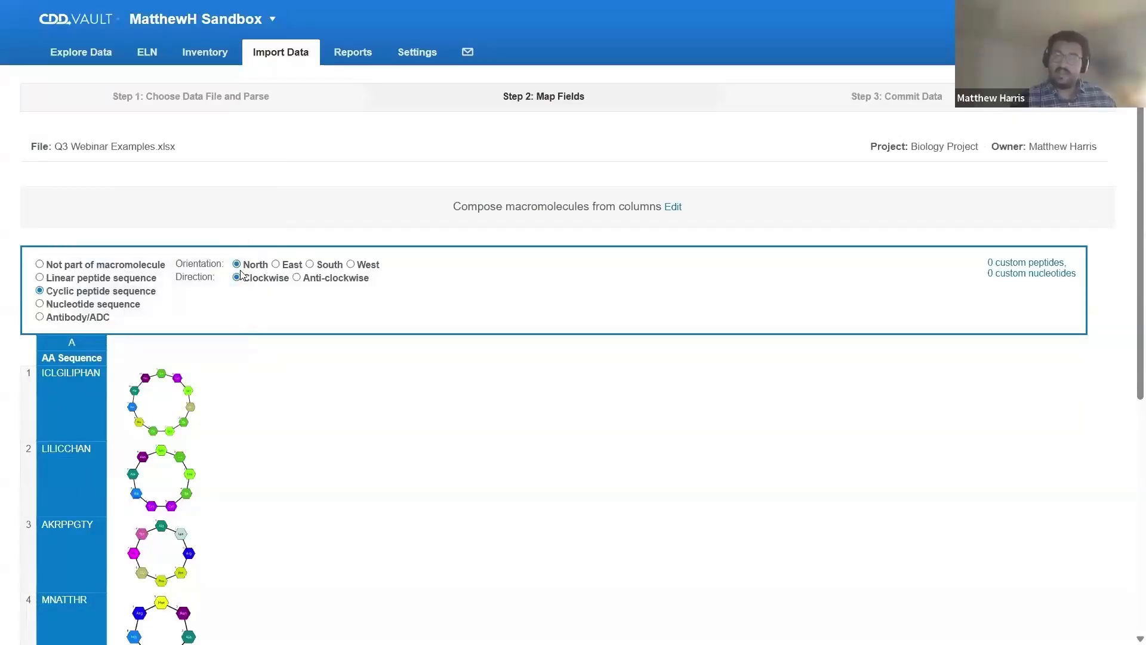
Try the East and West orientations and the Anti-clockwise direction for the cyclic peptides
click(276, 266)
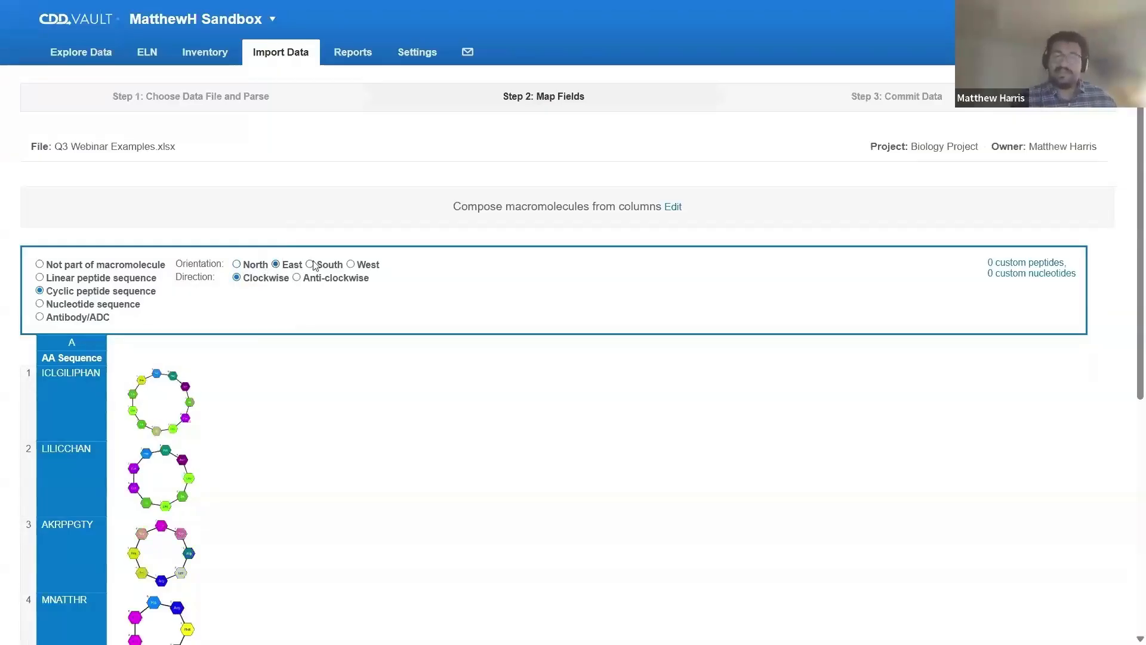
click(357, 268)
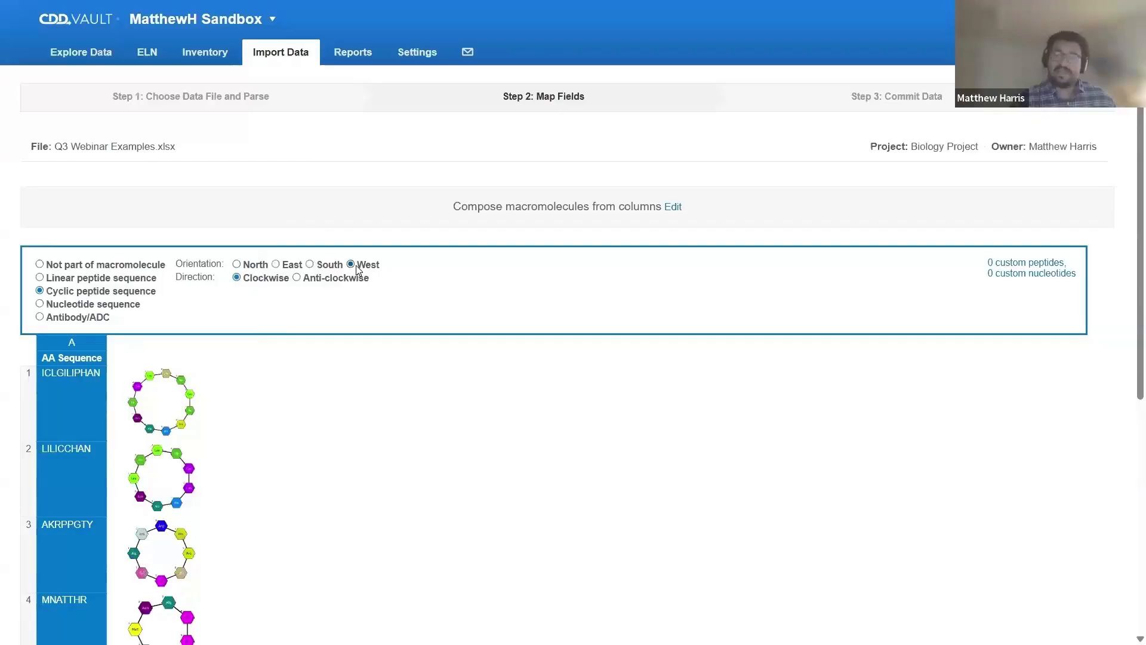
click(301, 280)
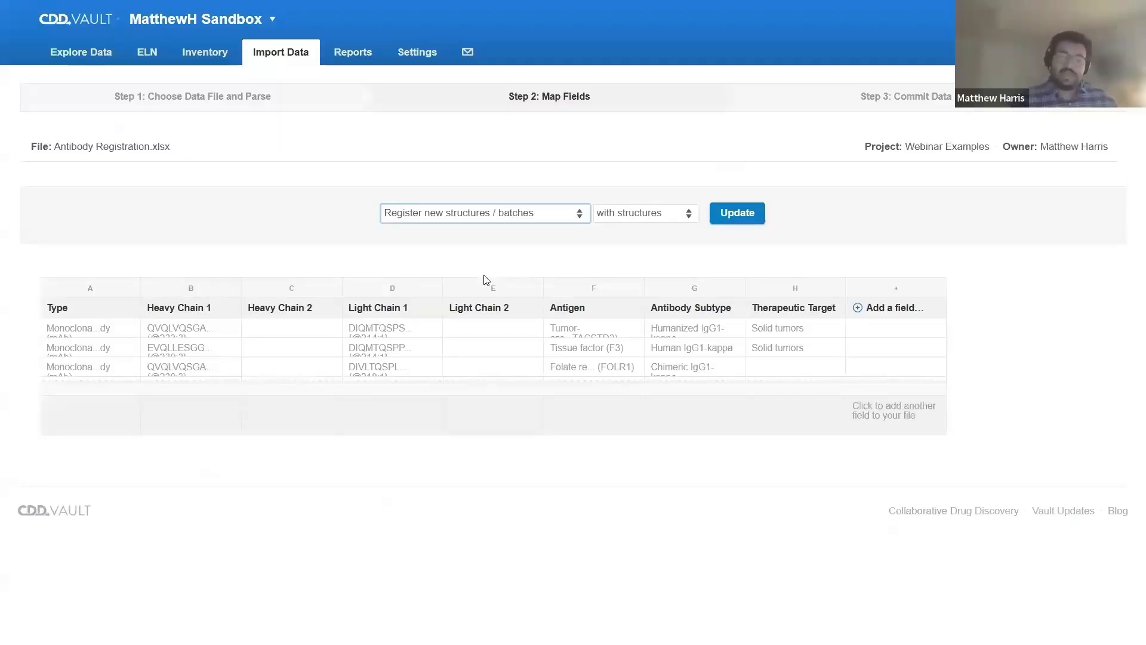
Set the Antibody Registration.xlsx import to compose macromolecules from columns
click(492, 216)
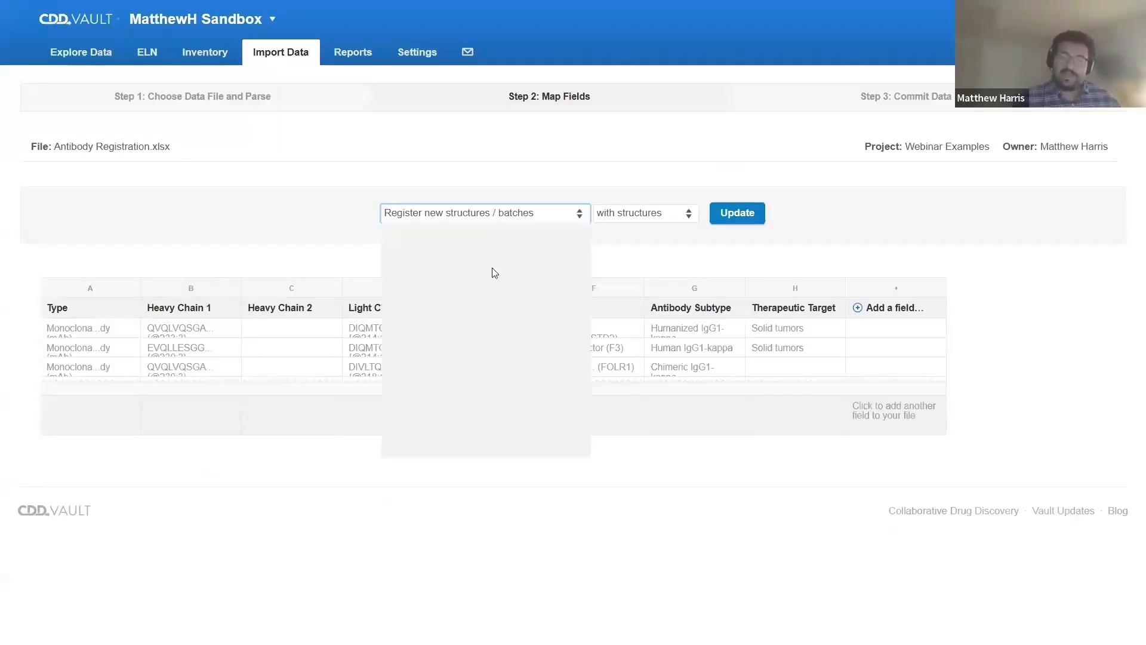
click(498, 447)
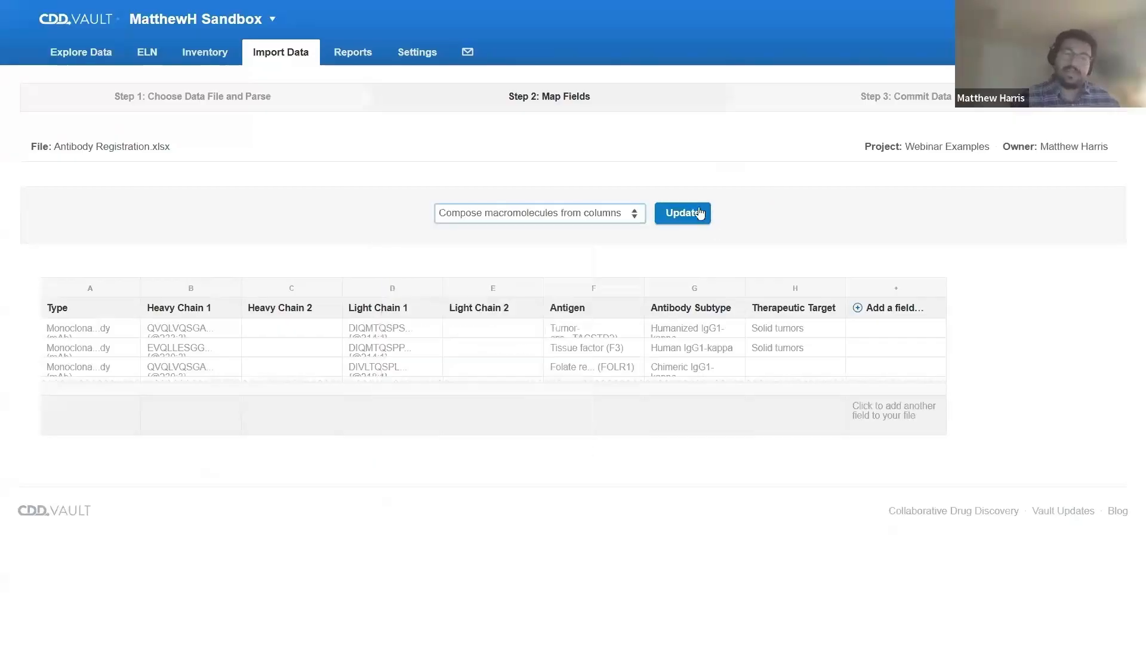
click(700, 213)
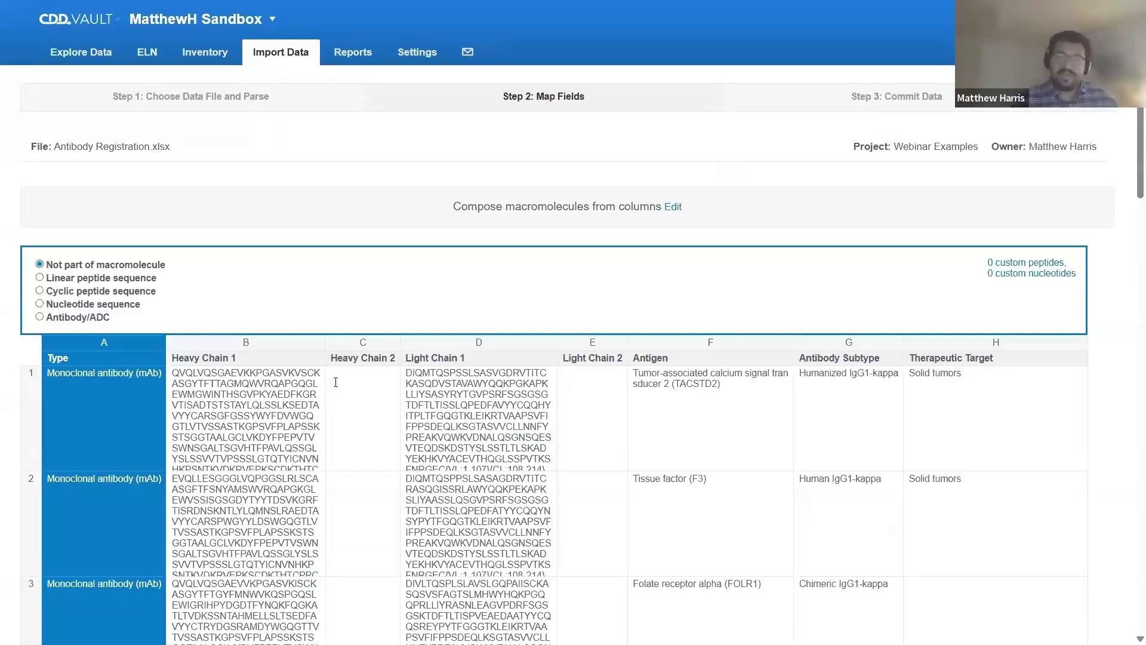
Map Heavy Chain 1 as the Antibody/ADC heavy chain sequence and Light Chain 1 as the light chain sequence
click(277, 389)
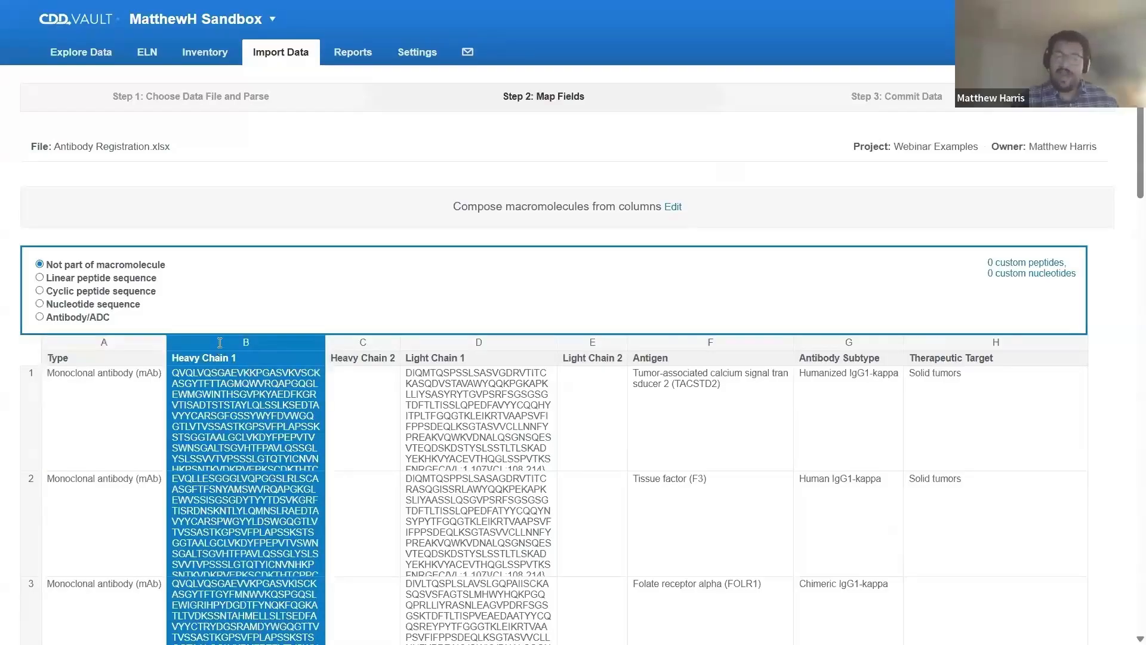
click(62, 321)
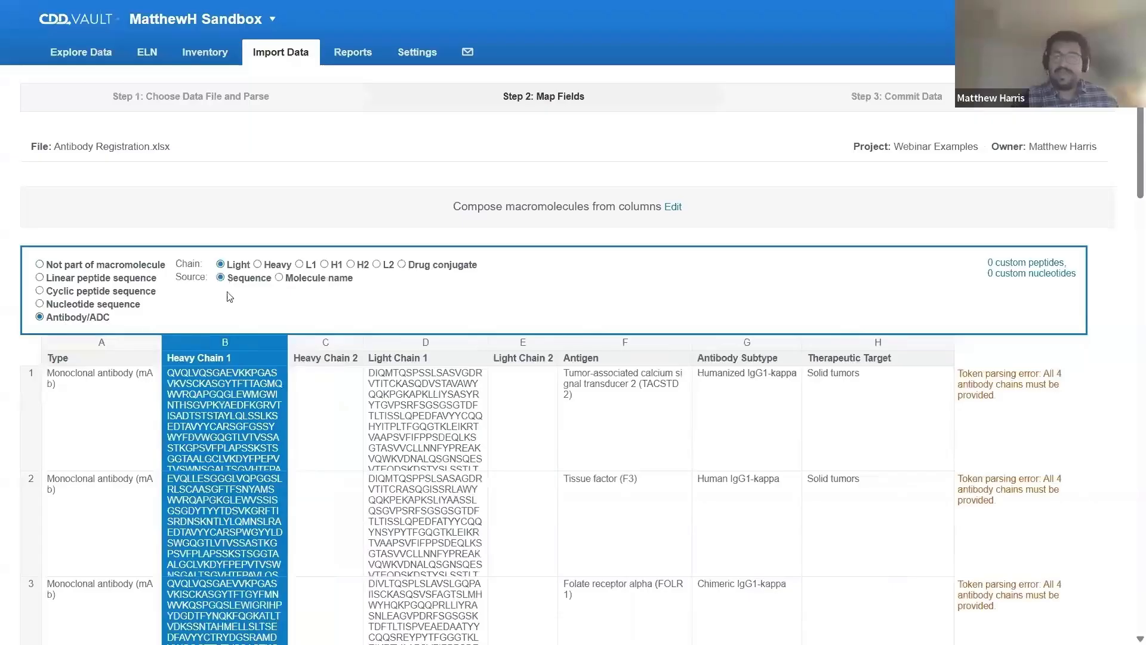
click(259, 266)
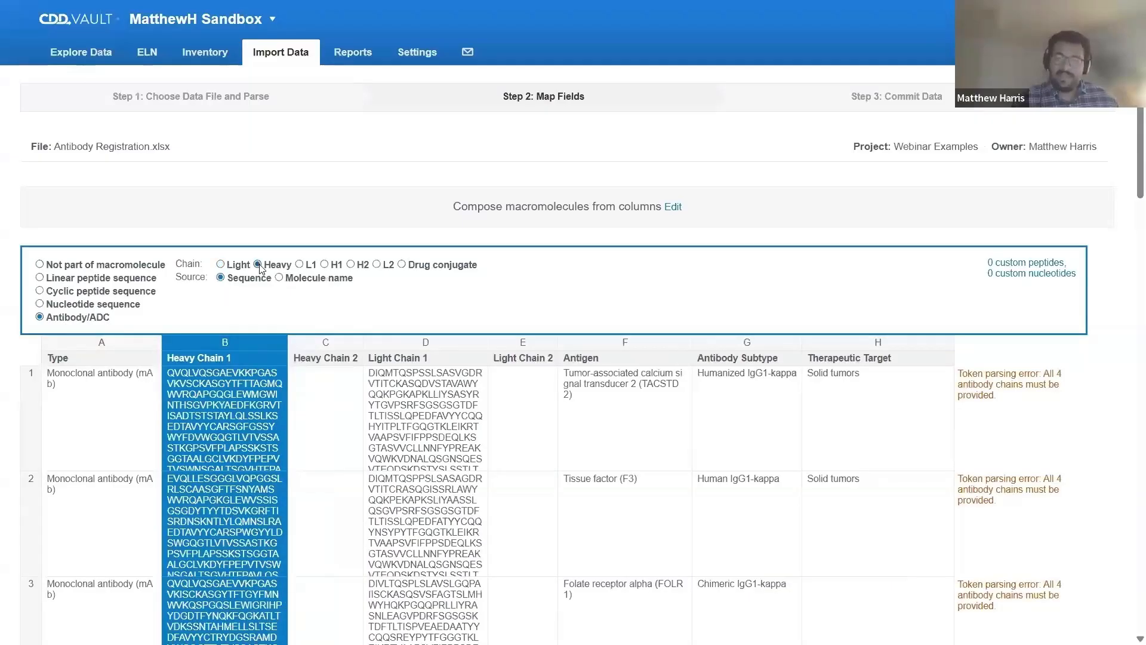
click(425, 359)
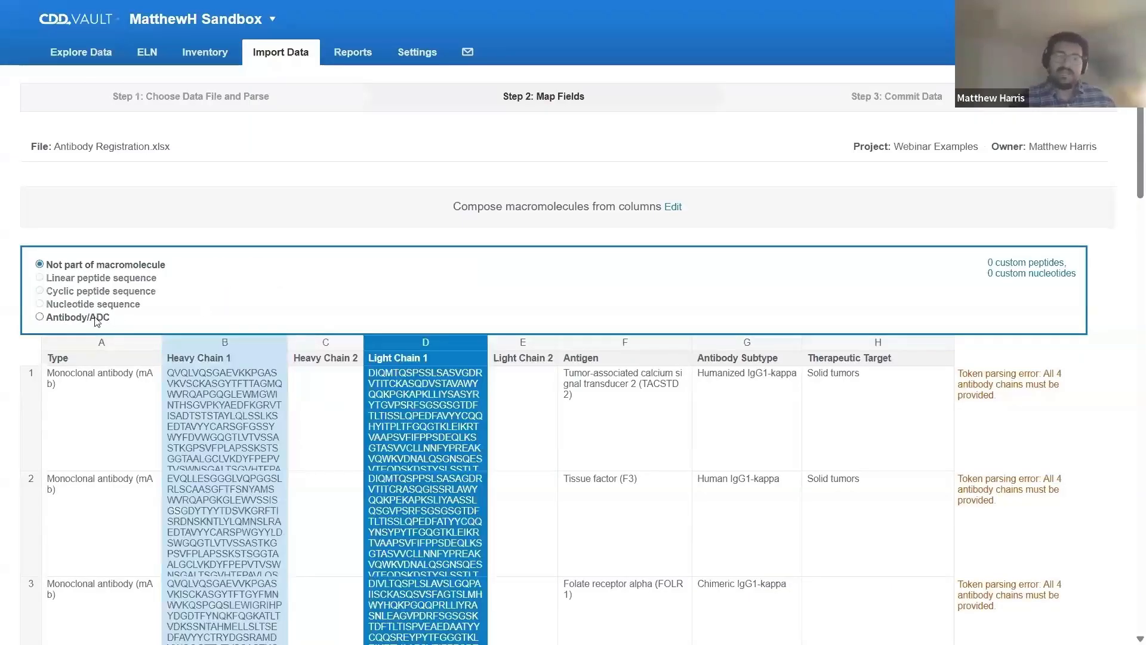
click(97, 321)
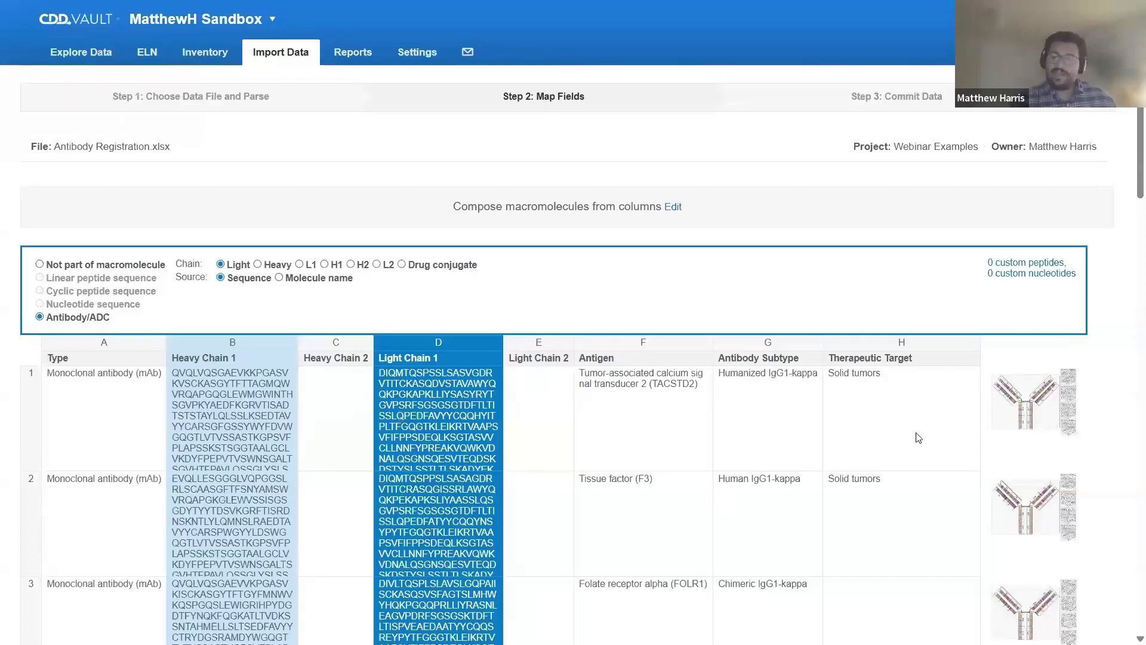
Review the composed antibody structures down the table and examine the enlarged preview for the Nectin-4 row
scroll(918, 438, down, 3)
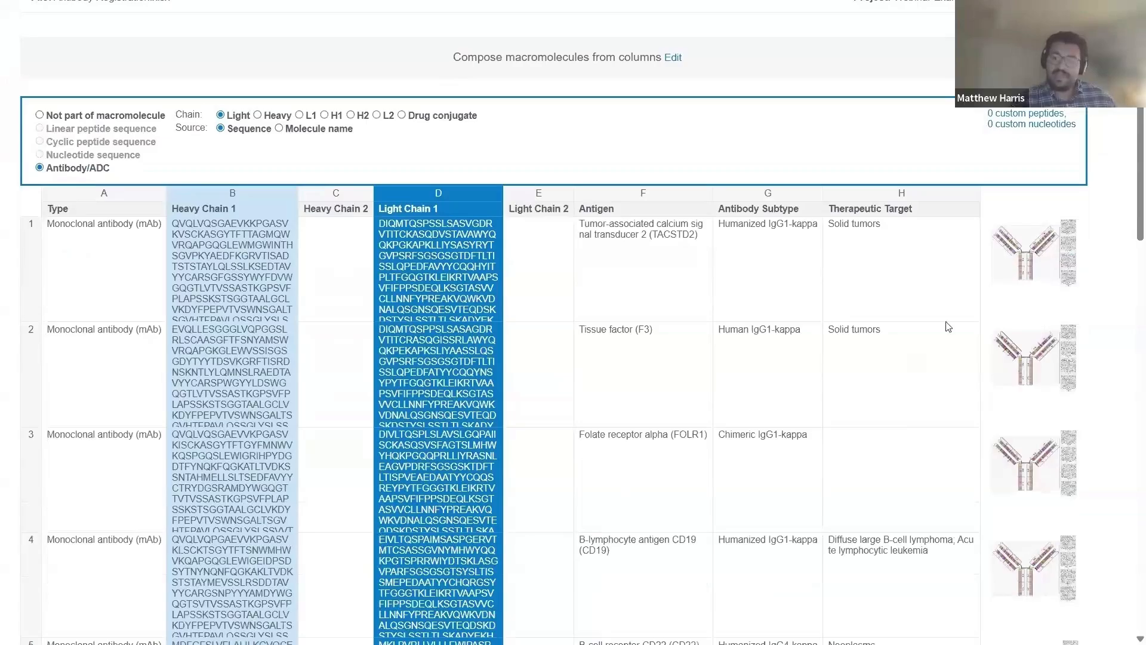
mouse_move(1036, 270)
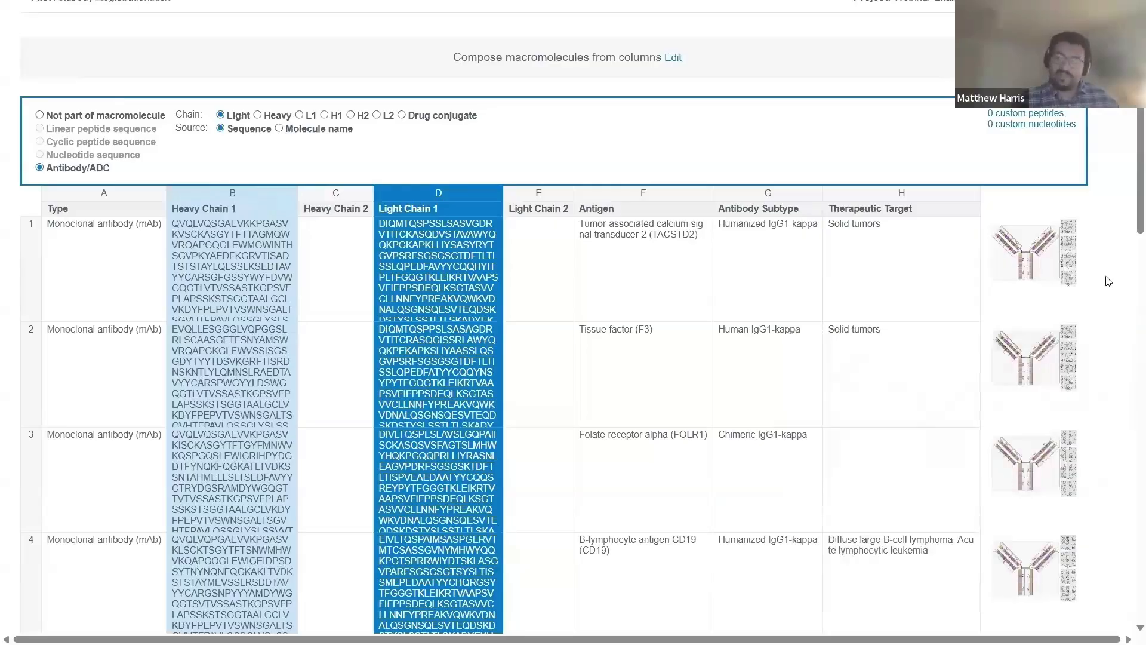
scroll(1108, 281, down, 5)
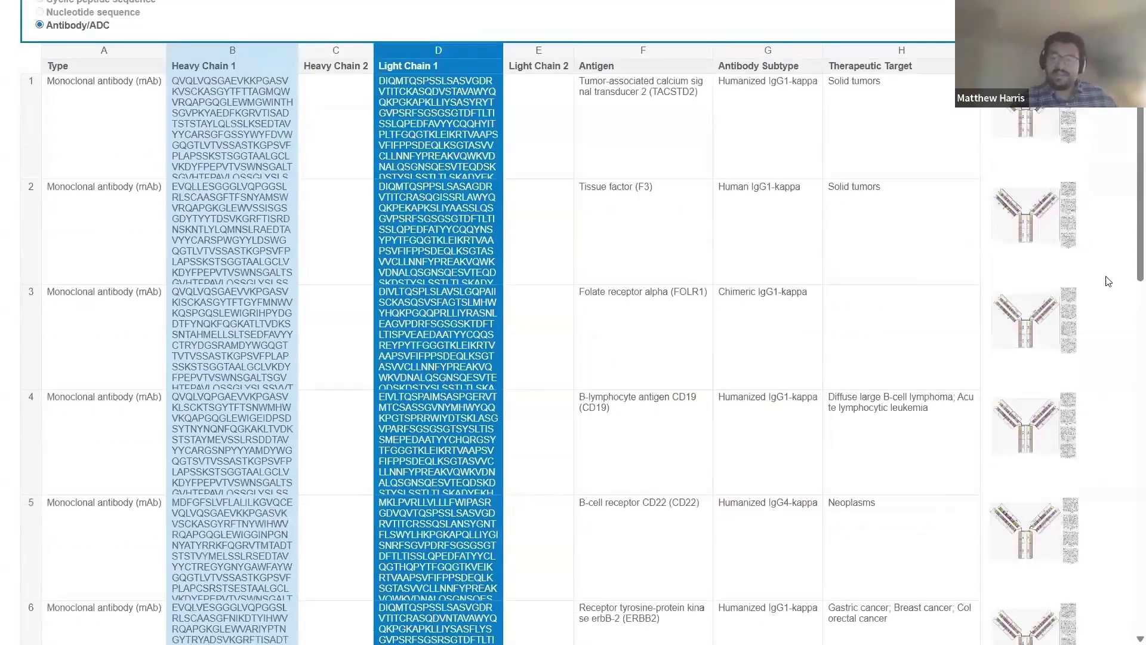
scroll(1108, 282, down, 5)
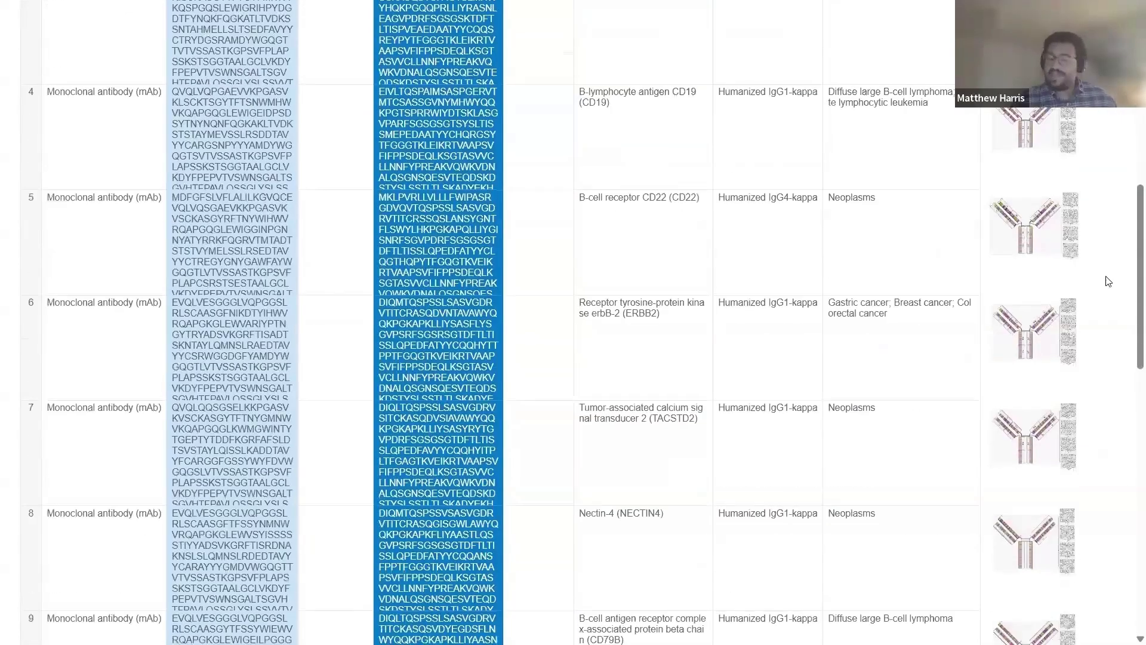
scroll(1109, 281, down, 1)
scroll(1108, 281, down, 1)
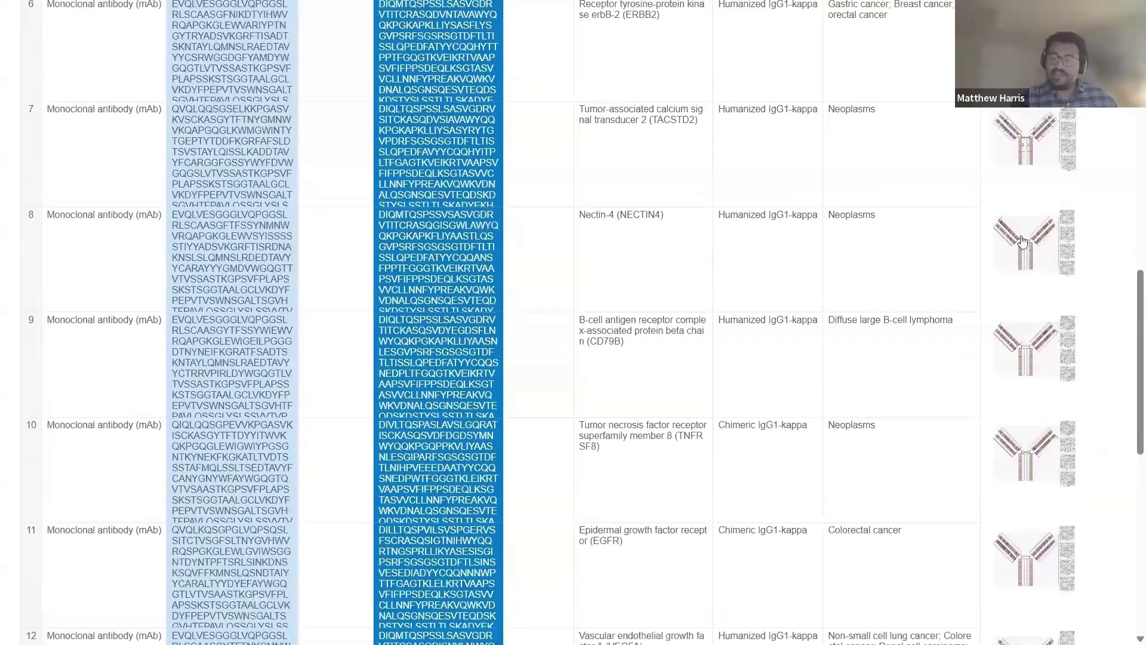
mouse_move(1021, 240)
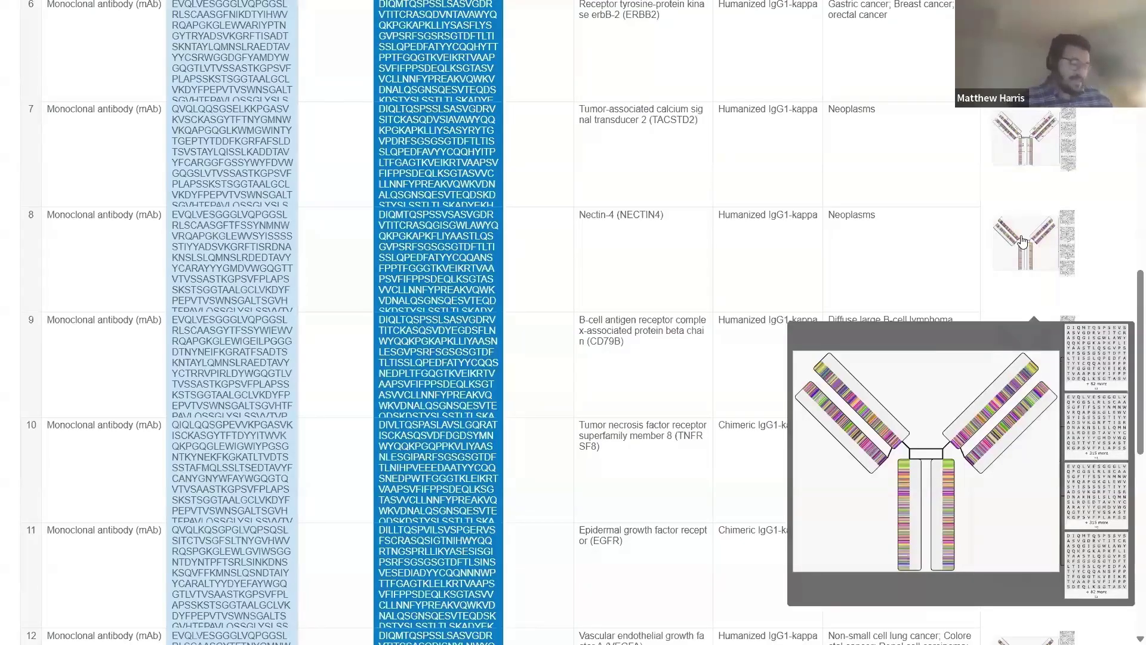
In the ADC Example File.csv import, compose macromolecules from columns and map the Heavy column as an Antibody/ADC heavy chain
key(ctrl+Tab)
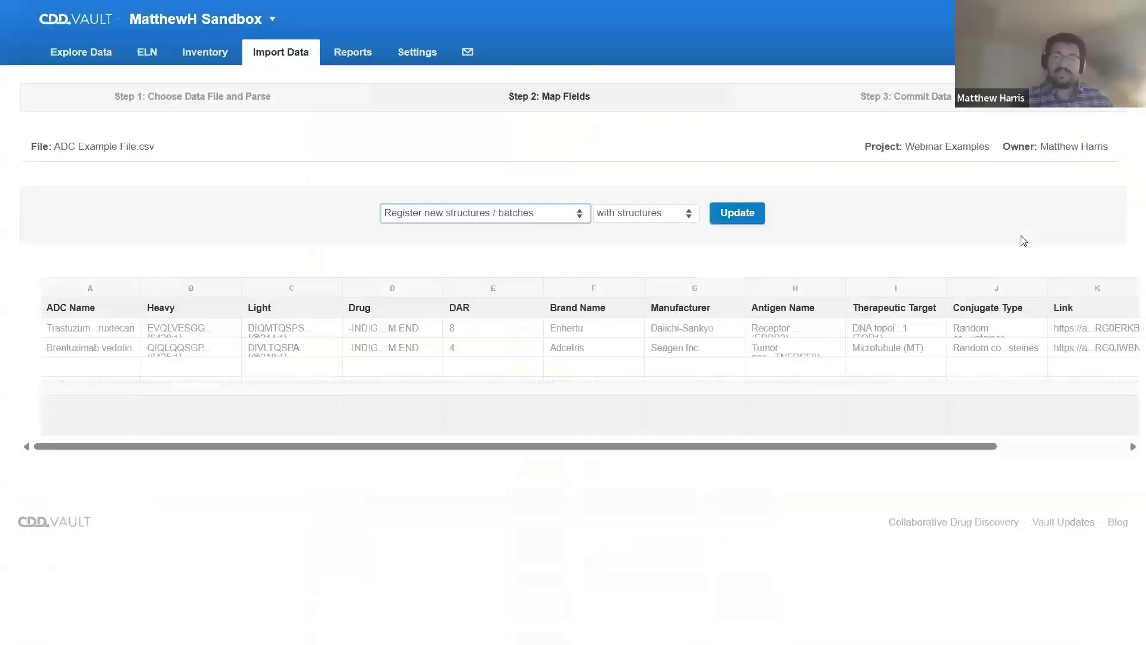
click(534, 213)
click(511, 447)
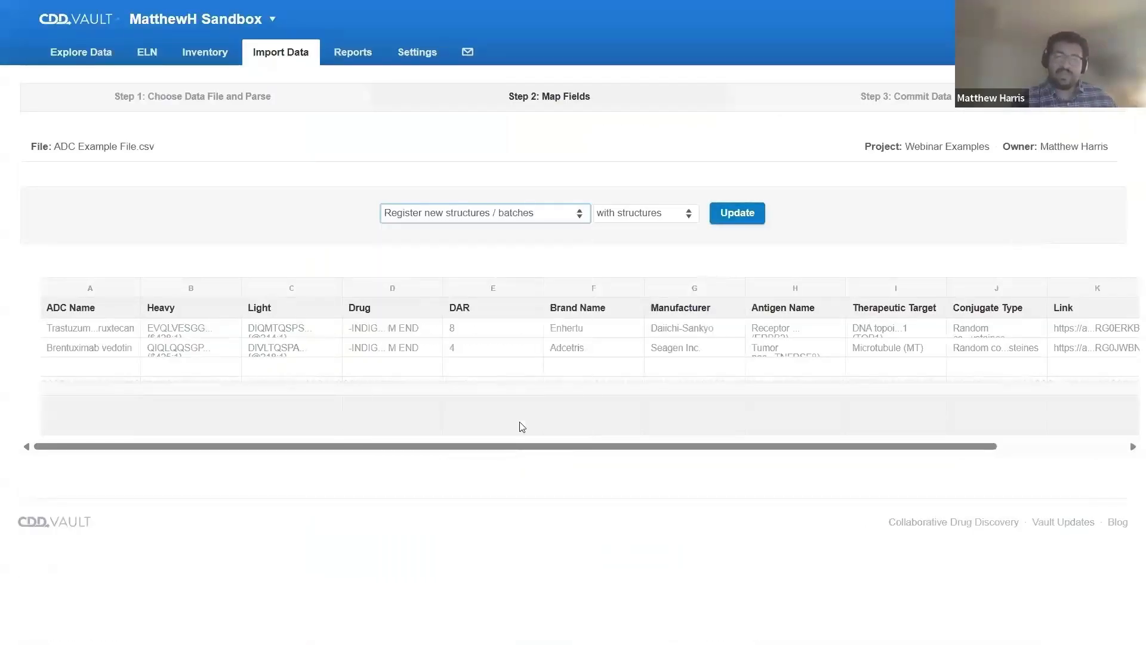
click(685, 214)
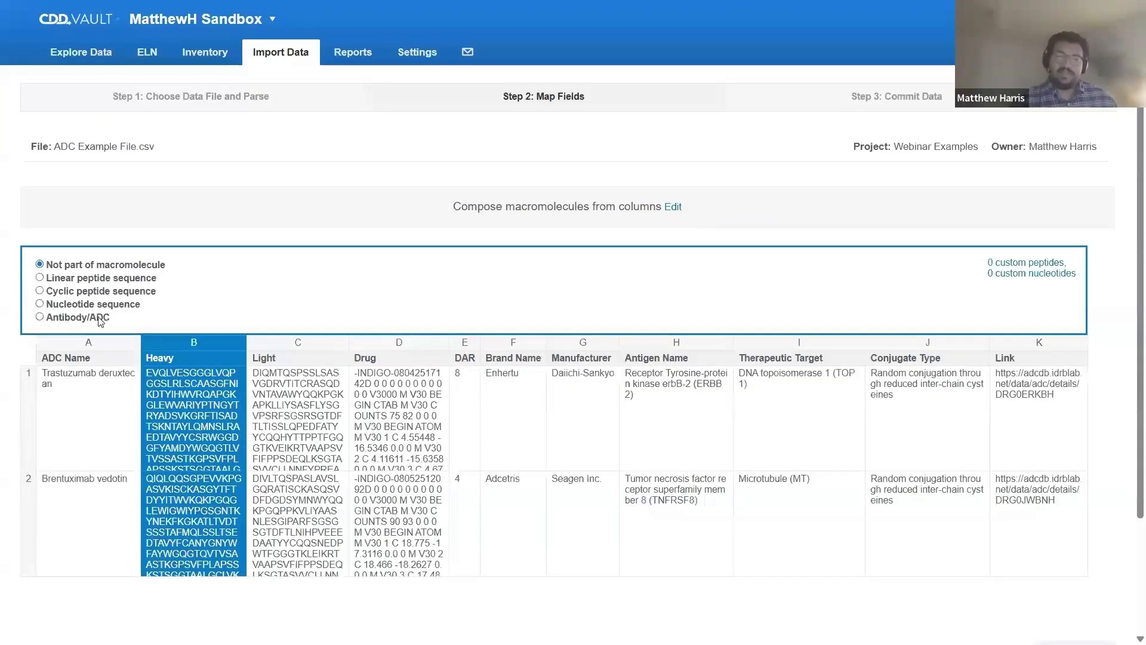
click(100, 320)
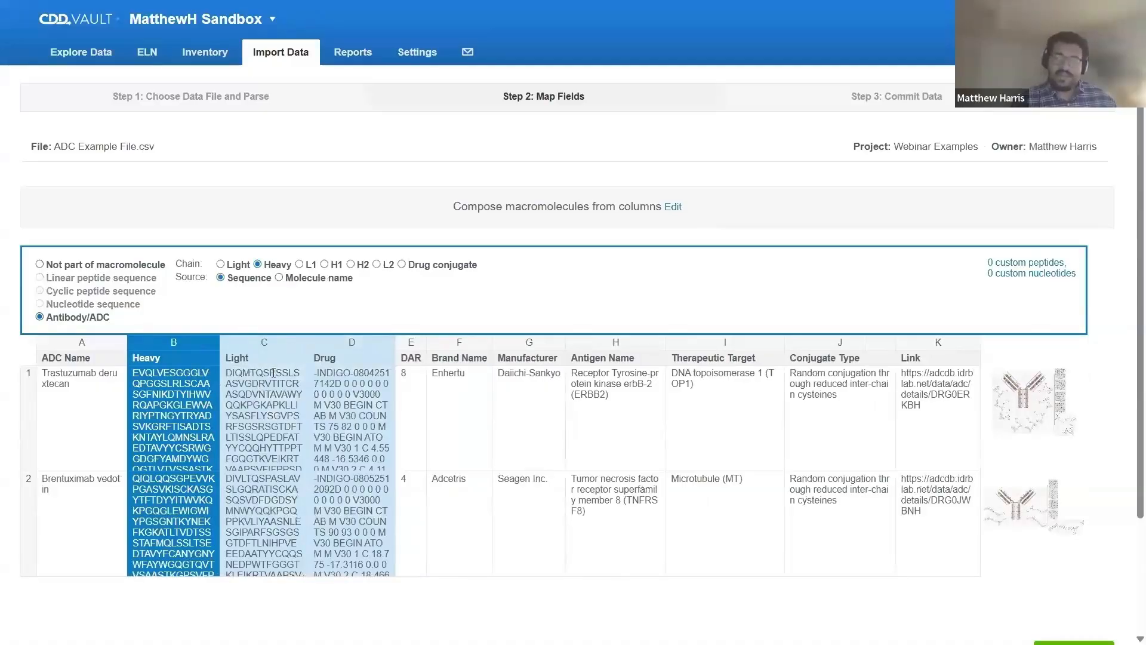
Examine the Drug column's conjugate settings and the previews of the composed antibody-drug conjugates
click(346, 353)
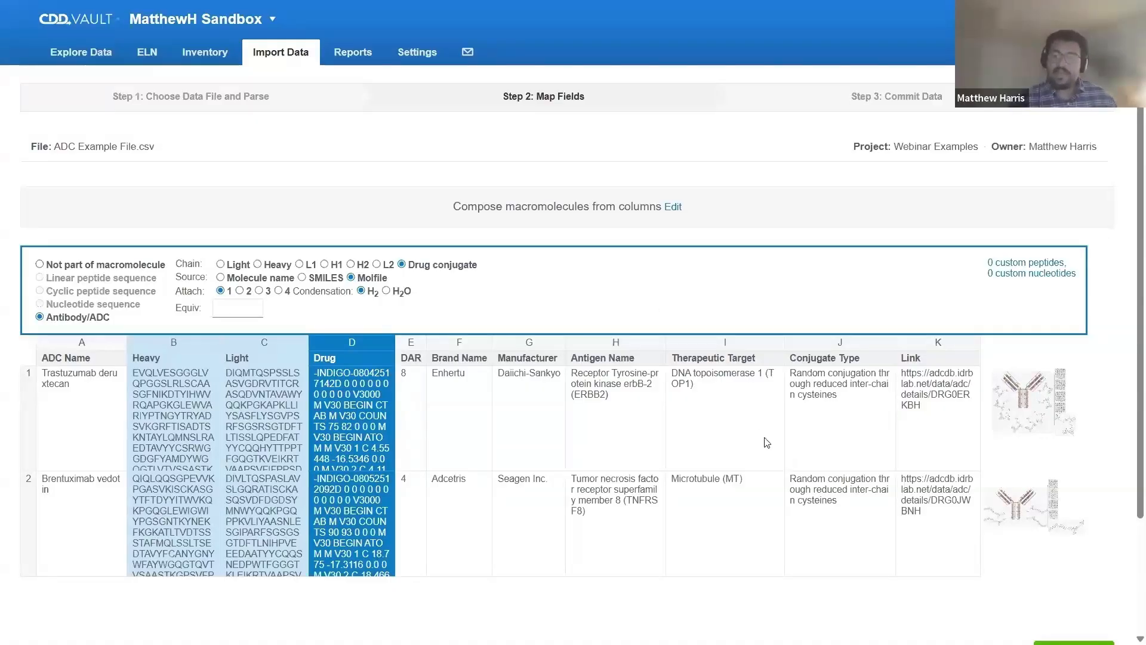
scroll(877, 460, down, 3)
mouse_move(1015, 379)
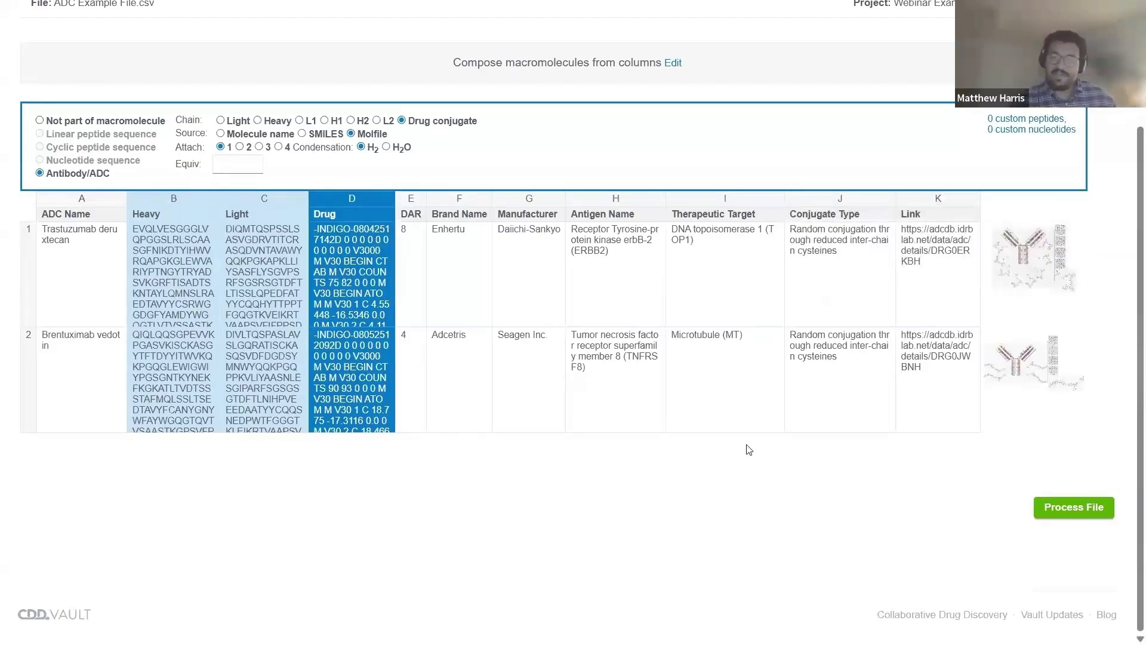
scroll(481, 457, up, 1)
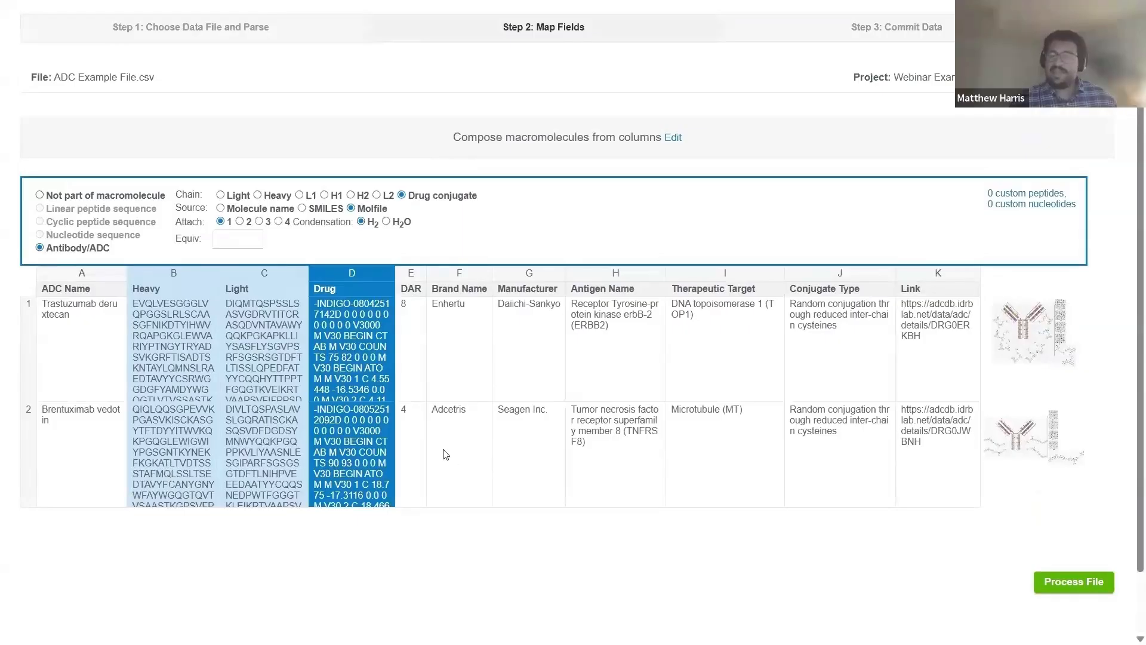
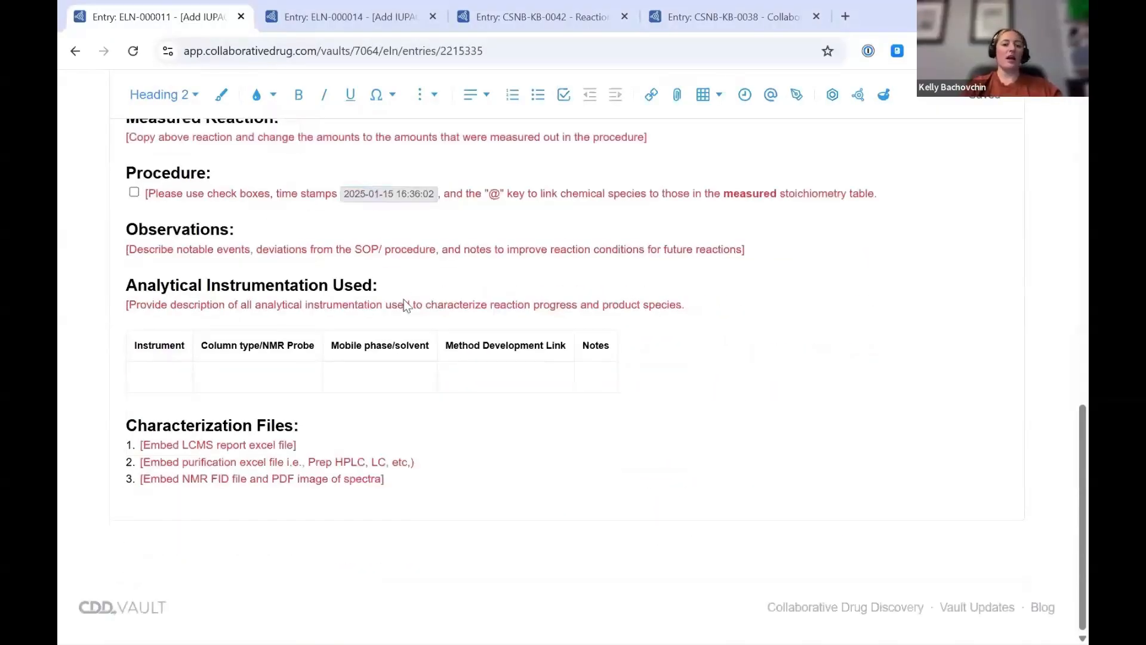
Set up entry ELN-000011 for publishing as a template and exclude the Assay type field from the shown ELN fields
scroll(404, 299, up, 3)
scroll(405, 300, up, 9)
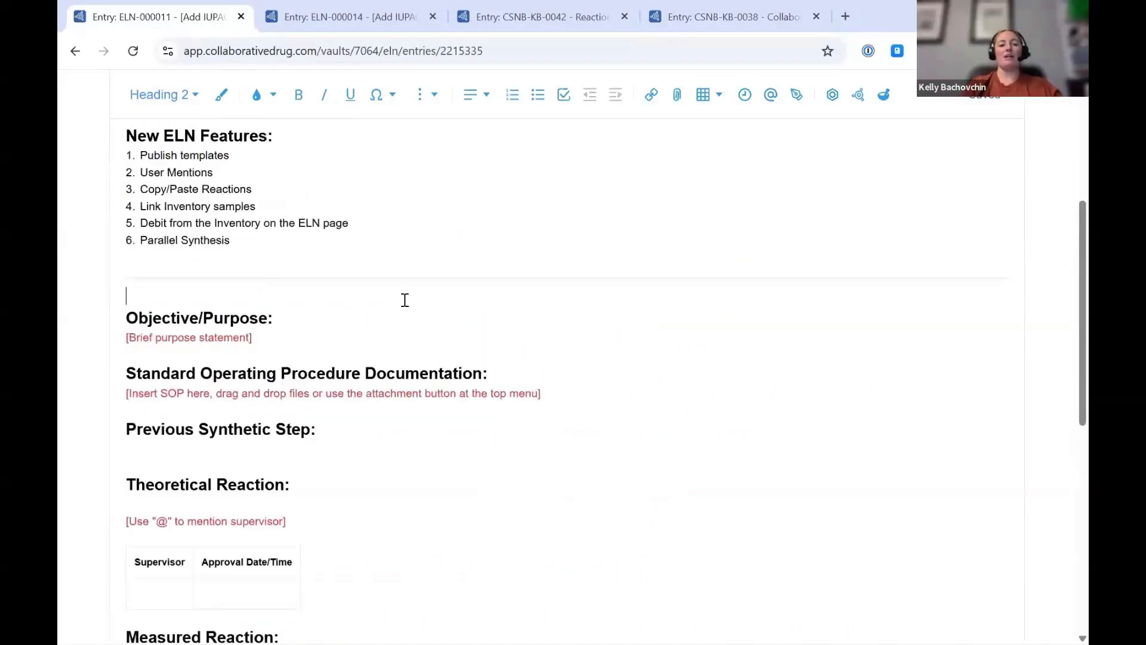
scroll(405, 306, up, 1)
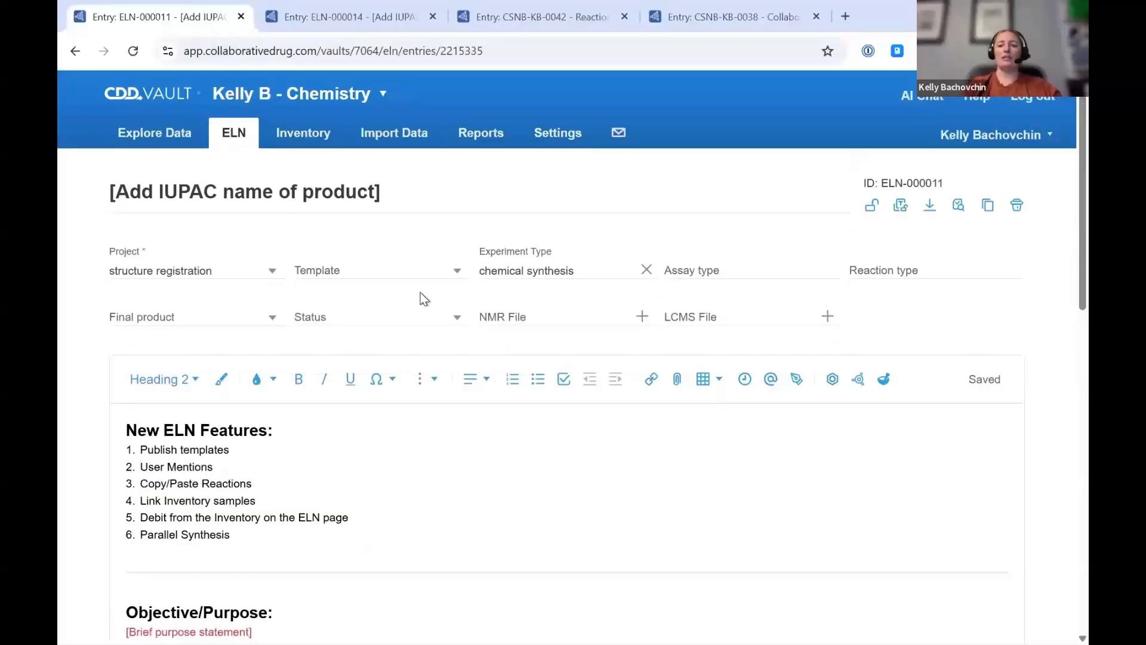
click(900, 214)
click(899, 209)
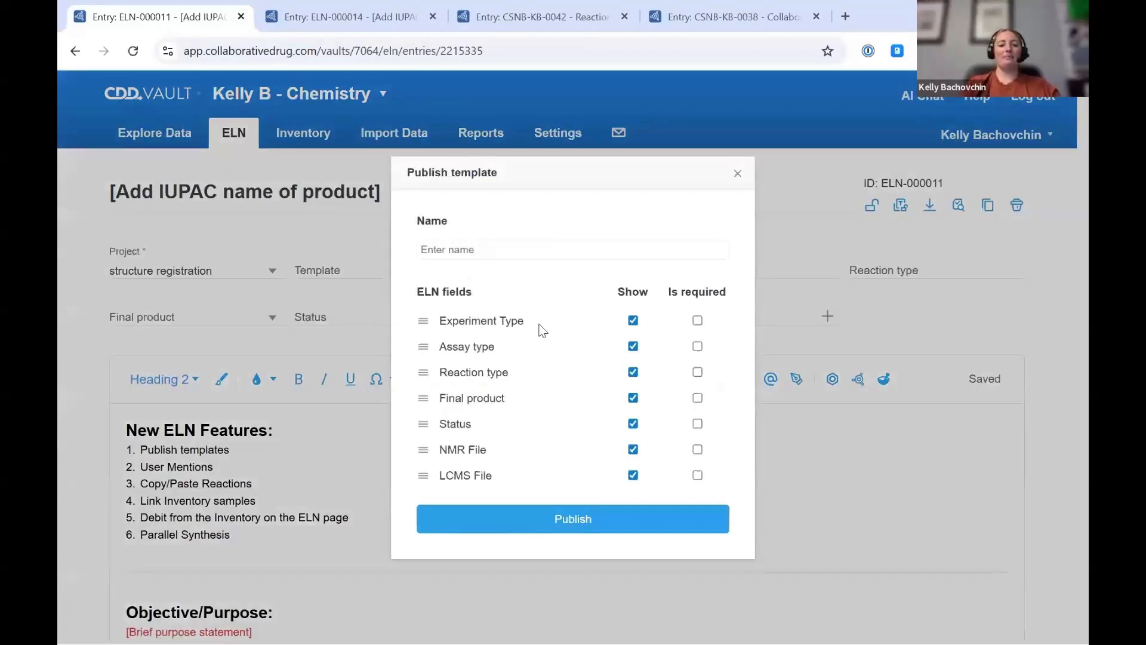
click(634, 348)
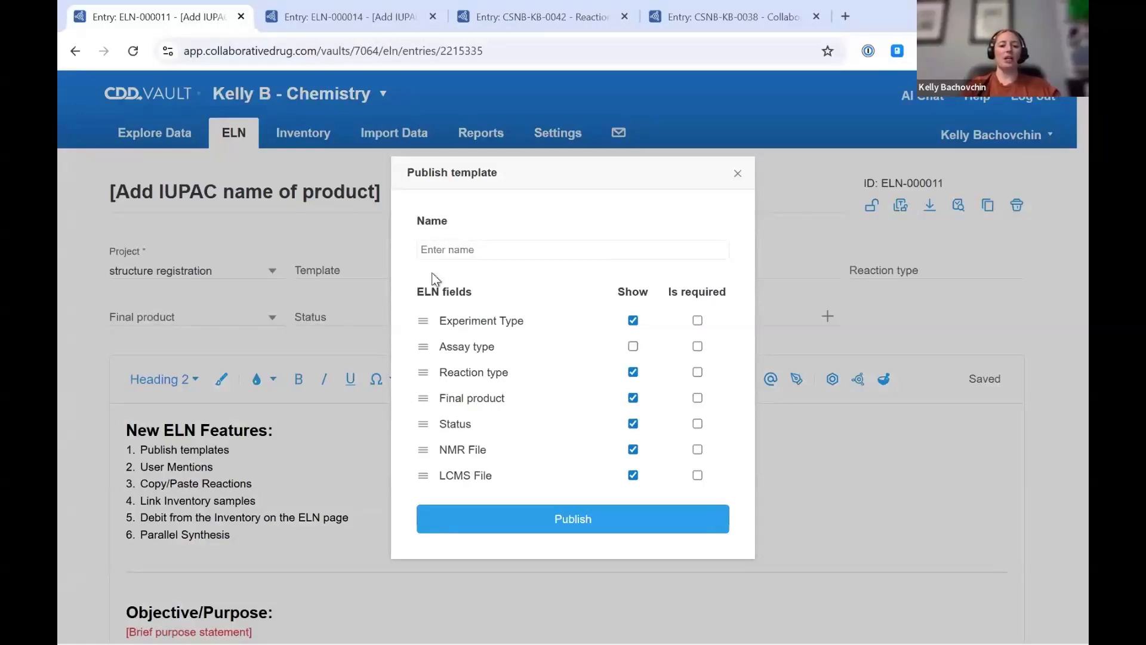
Name the template Chemical Reaction
click(438, 246)
text(q)
text(hemical Rea)
text(ction)
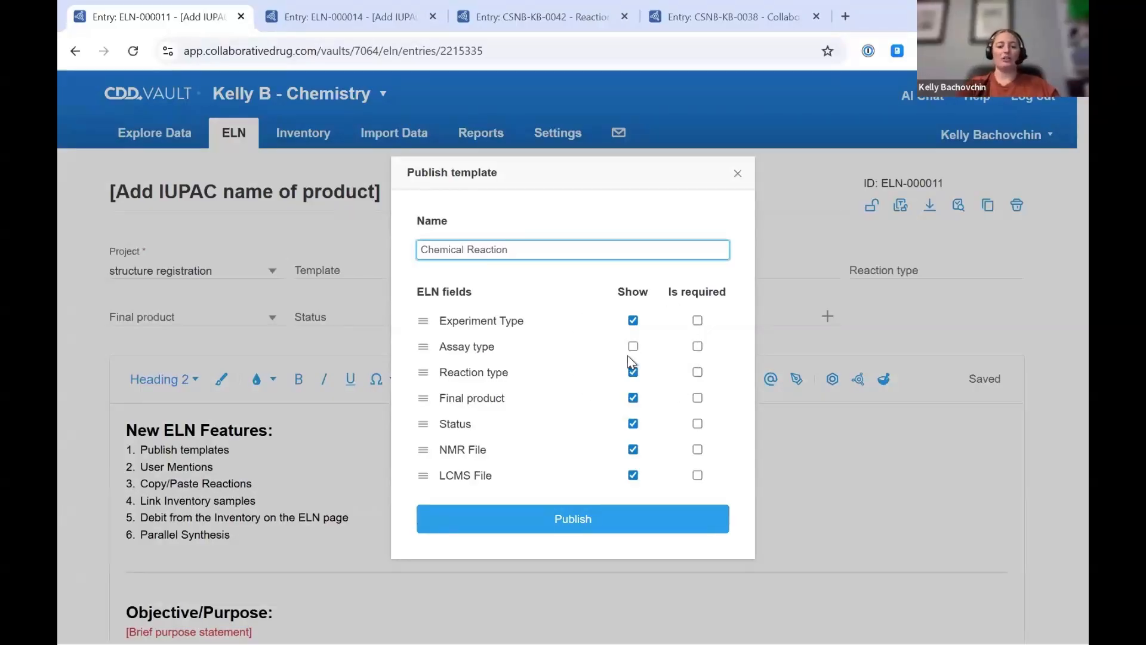
Make the NMR File and LCMS File fields required and publish the template
click(697, 449)
click(698, 475)
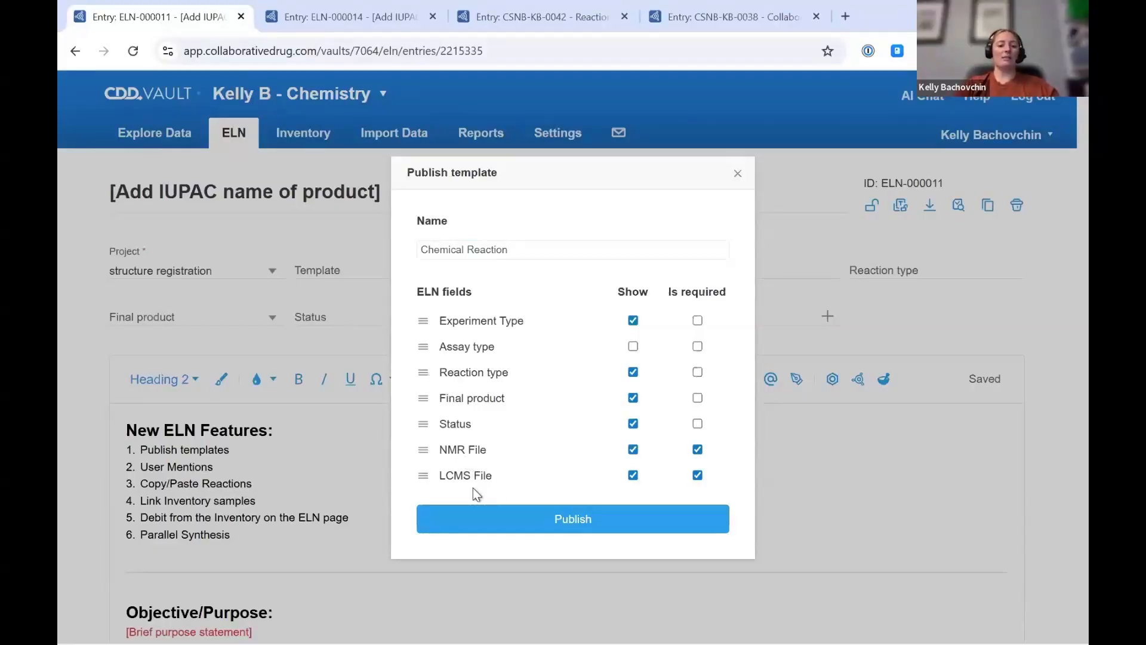
click(577, 523)
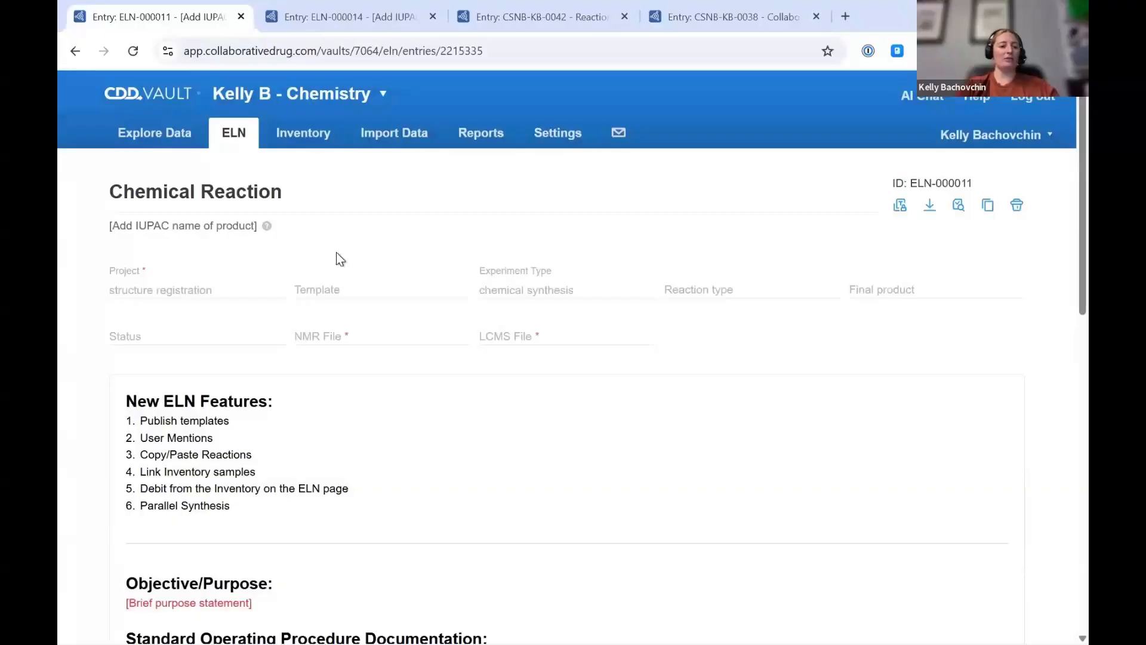
In a separate browser tab, create an ELN entry in the structure registration project using the Chemical Reaction template
middle_click(234, 135)
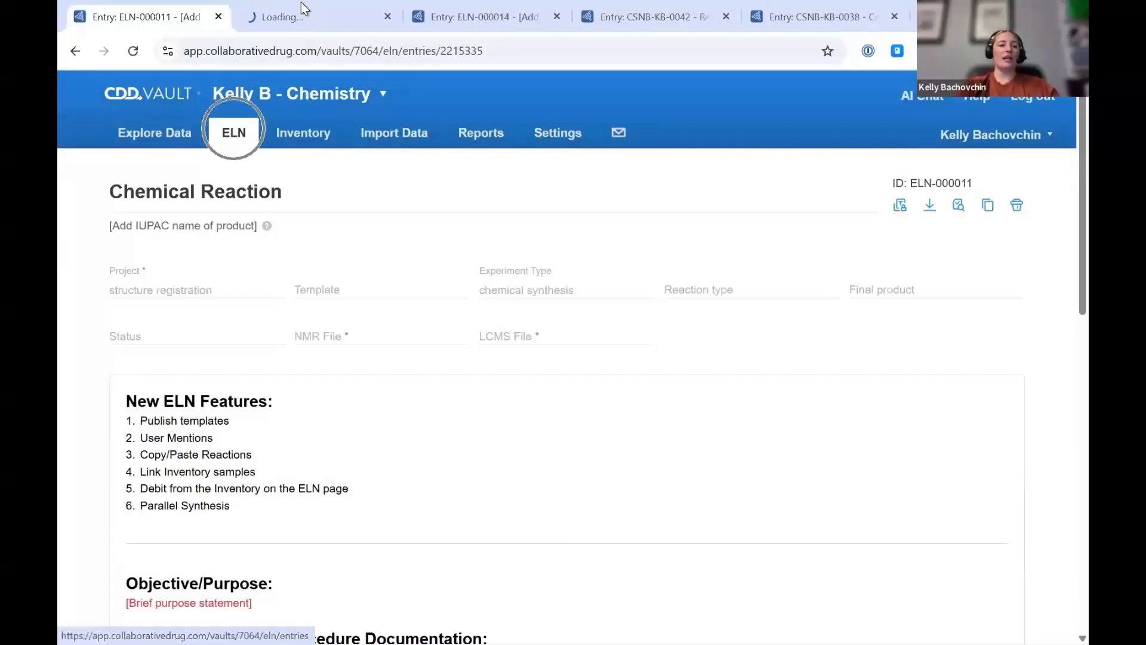
click(297, 18)
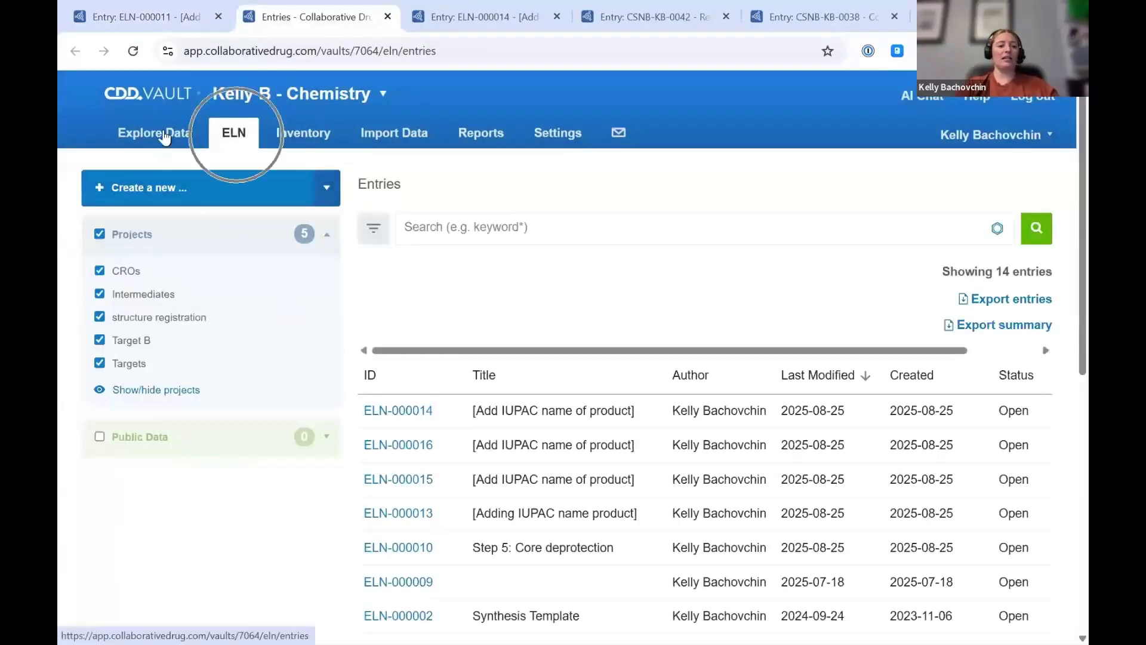
click(216, 202)
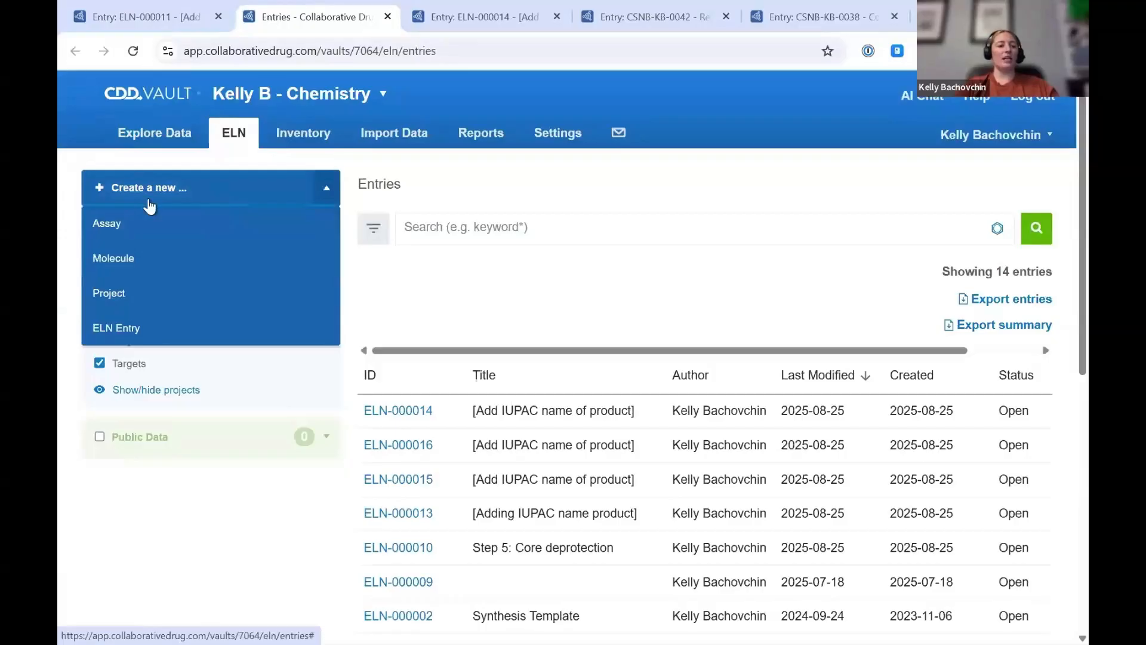
click(137, 331)
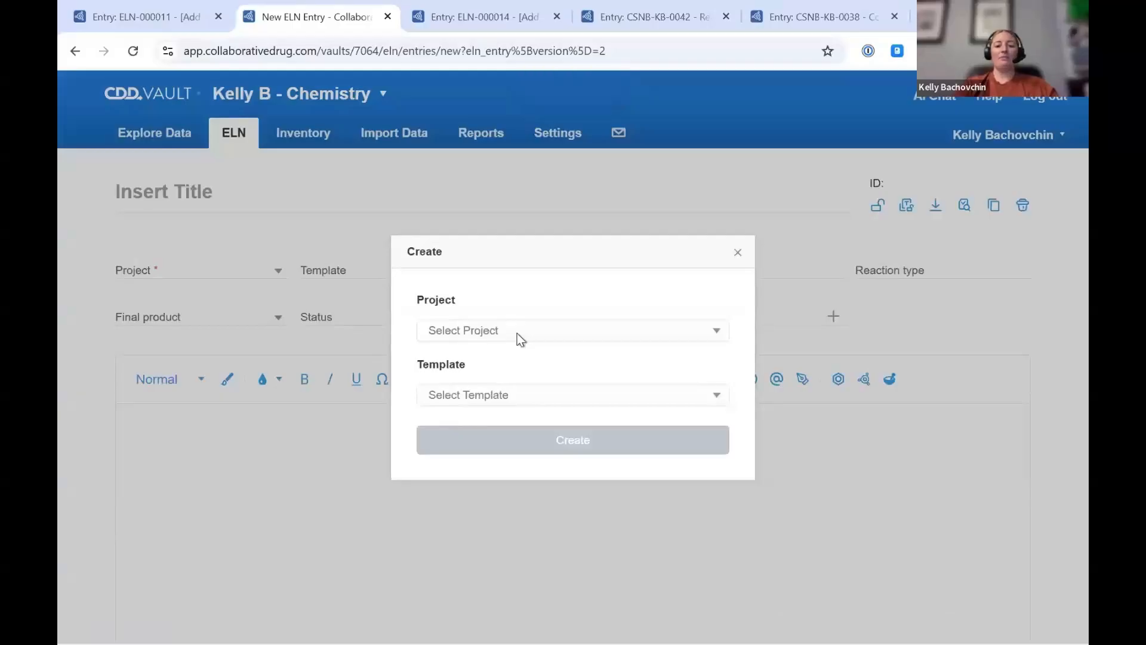
click(517, 332)
click(489, 397)
click(462, 401)
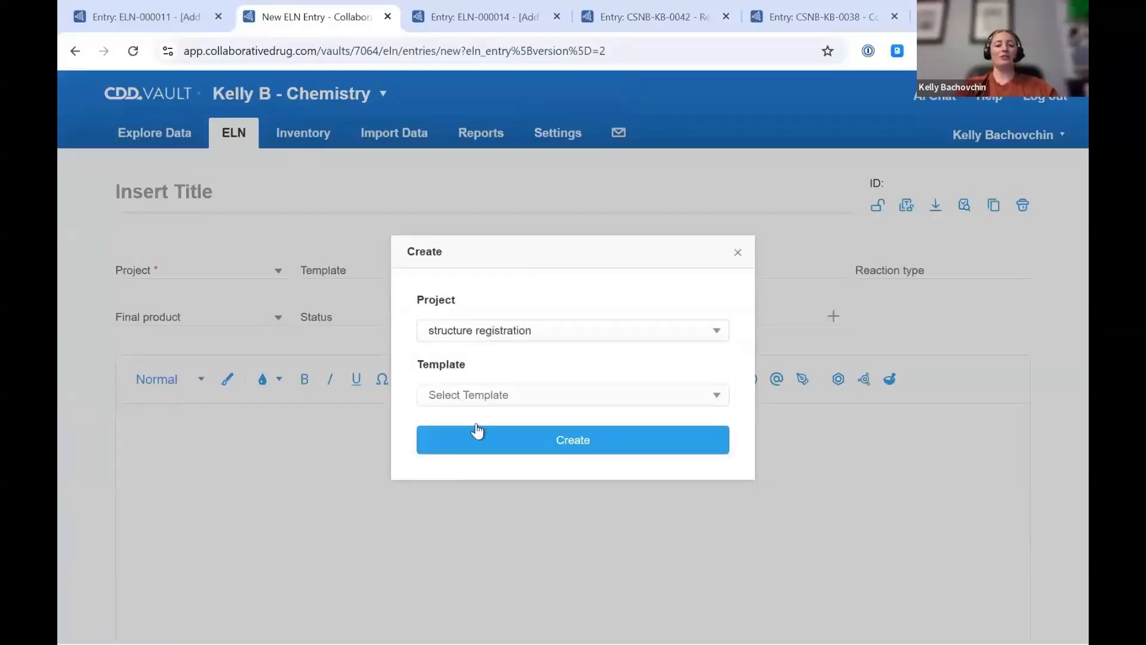
click(476, 420)
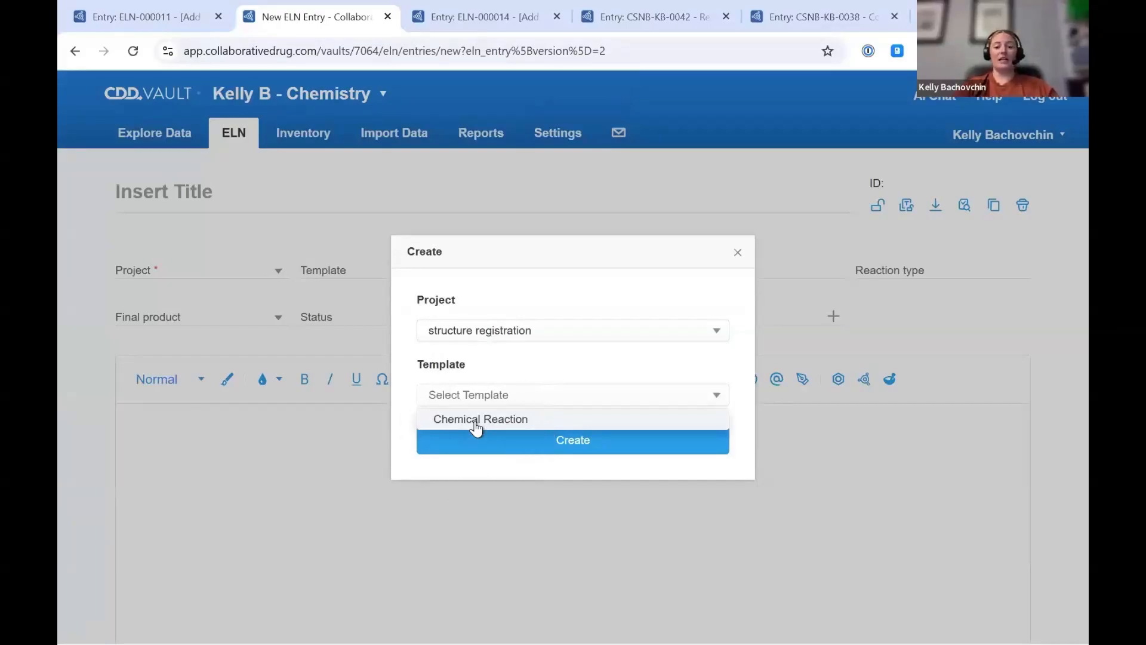
click(475, 421)
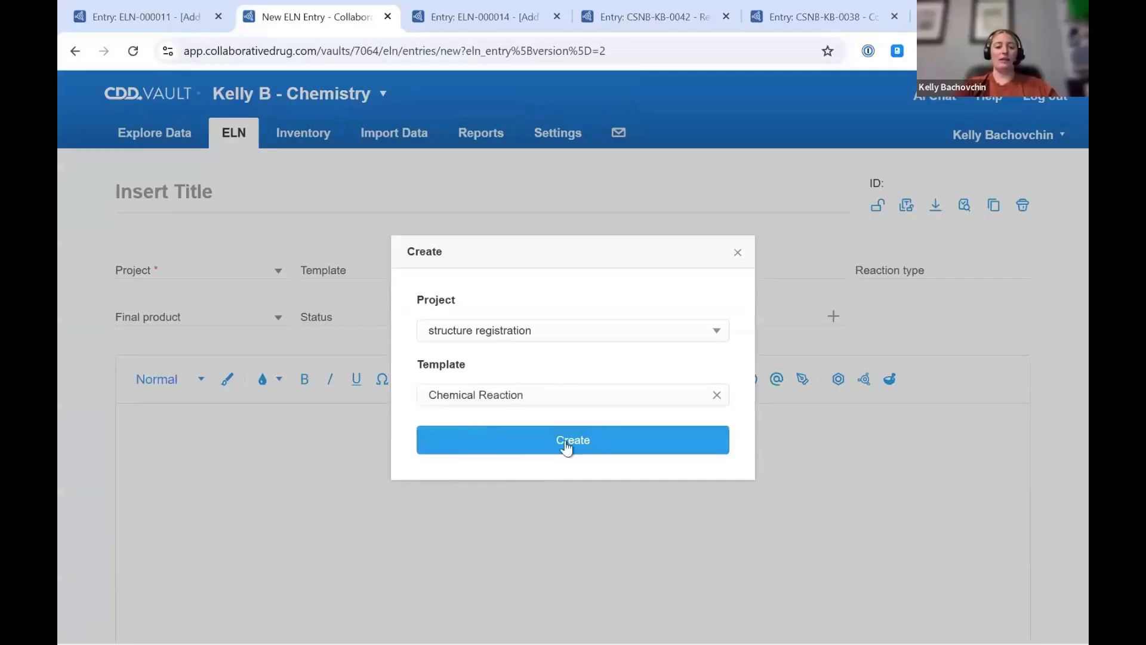
click(567, 446)
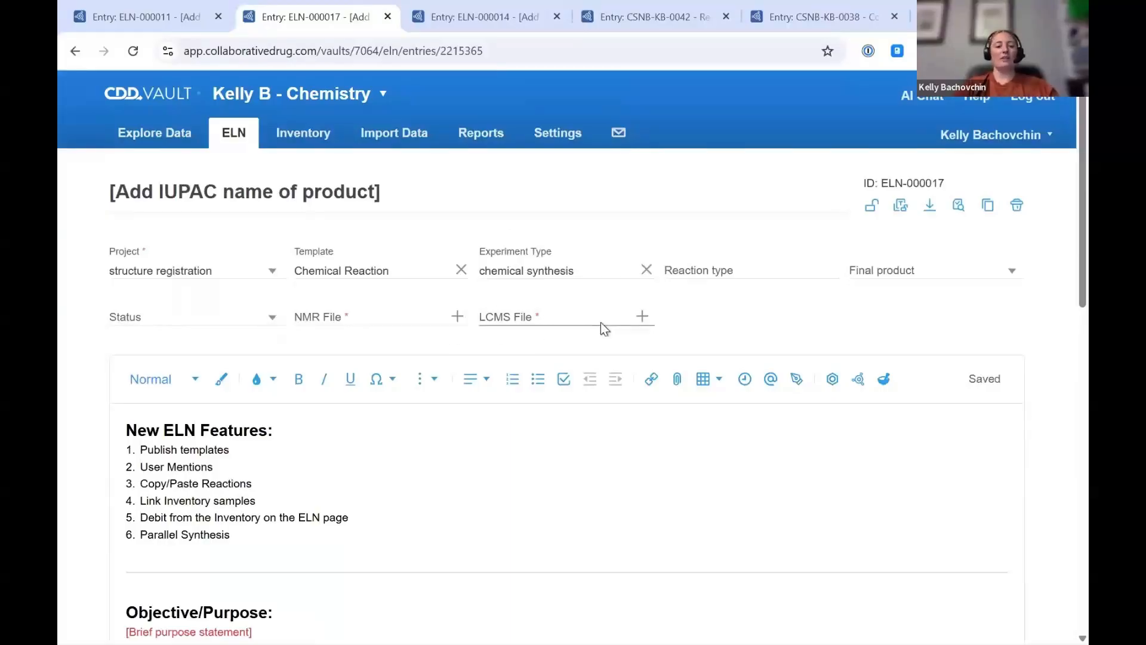
Delete the New ELN Features heading, its numbered list and the divider line above Objective/Purpose in the new entry
scroll(601, 325, down, 2)
scroll(601, 322, down, 12)
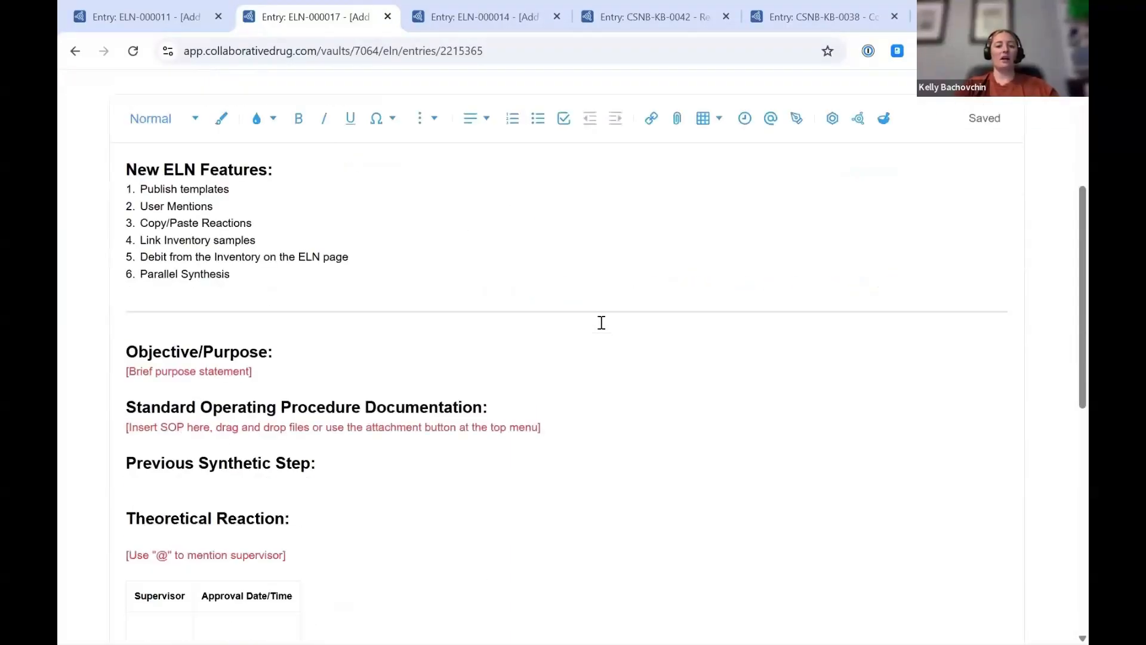
scroll(601, 322, up, 1)
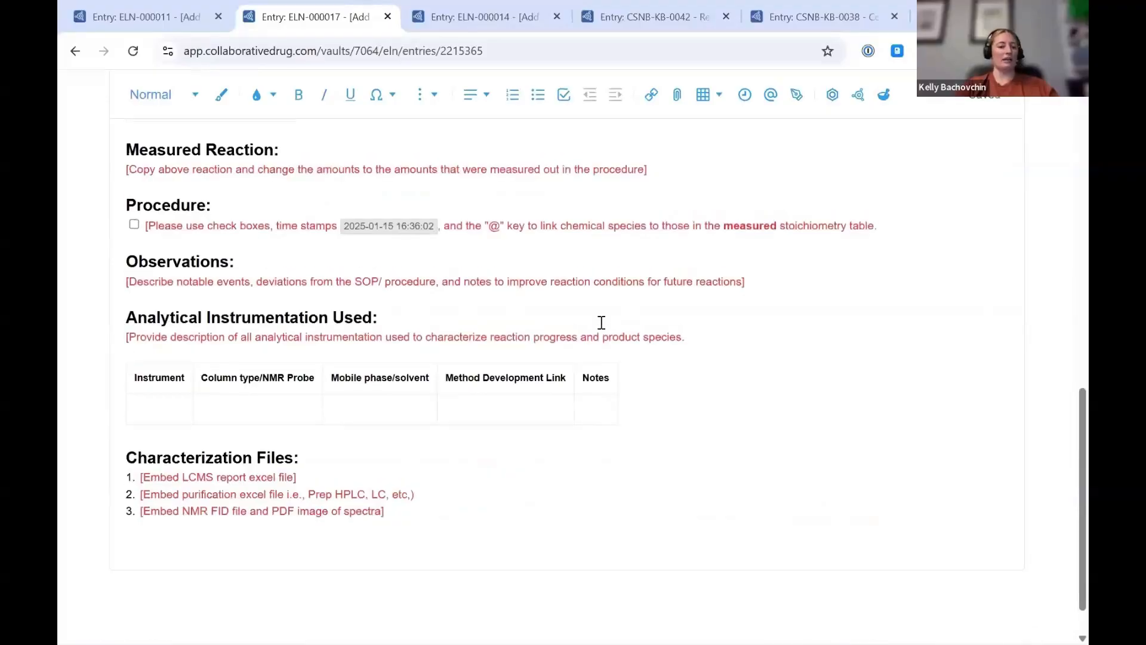
scroll(601, 322, up, 12)
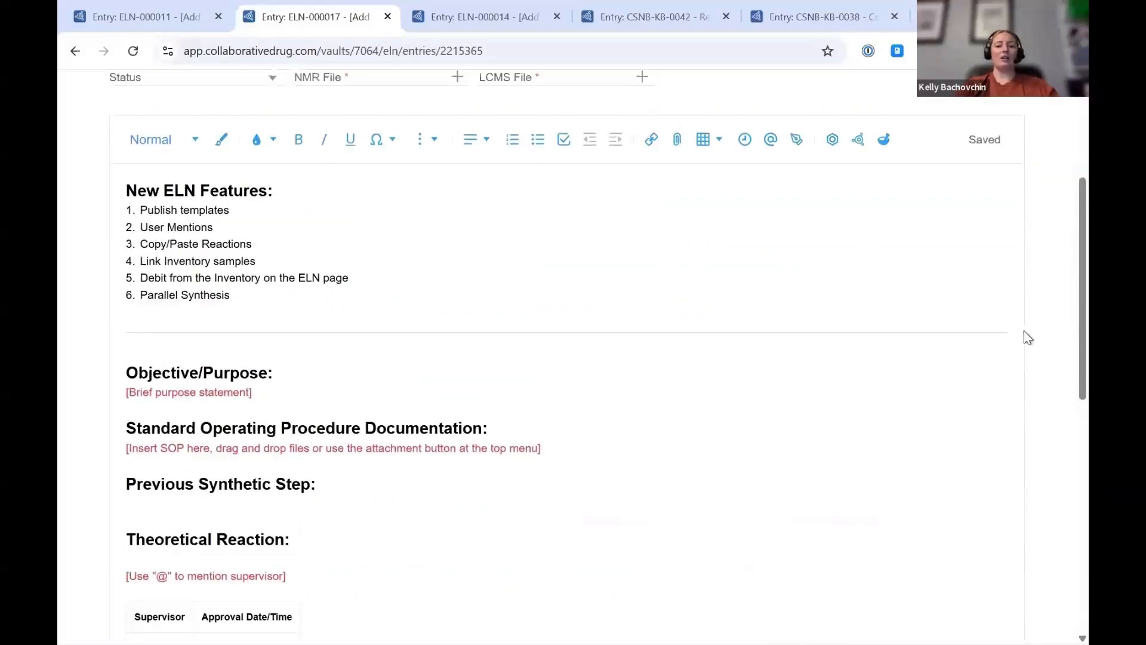
drag(878, 322, 113, 207)
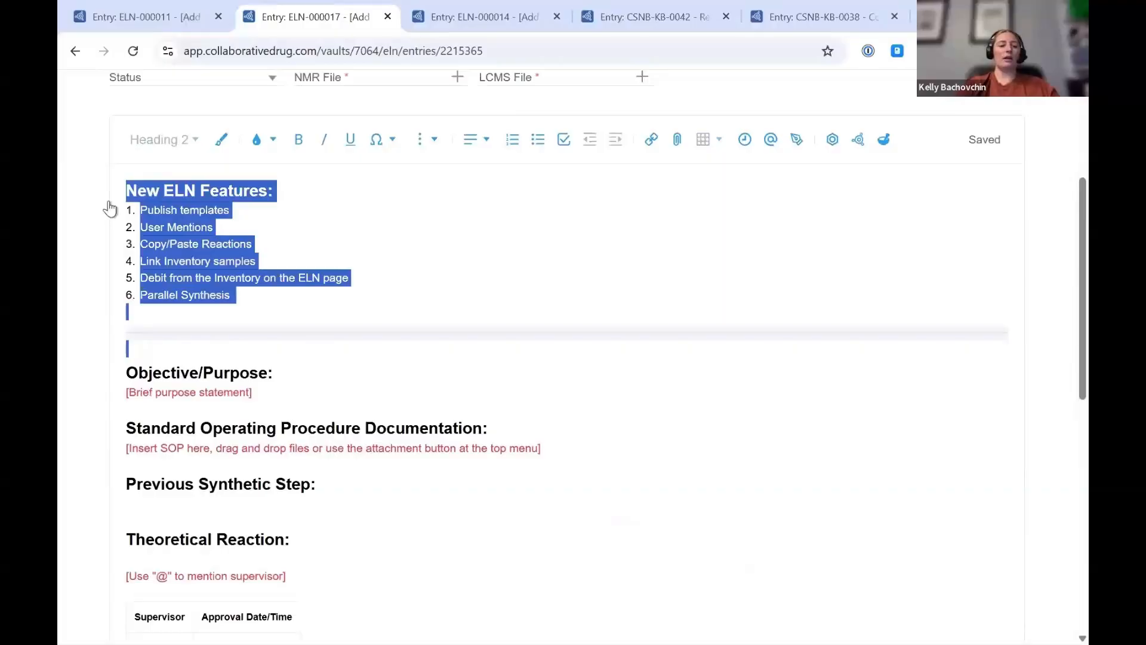
key(BackSpace)
key(Delete)
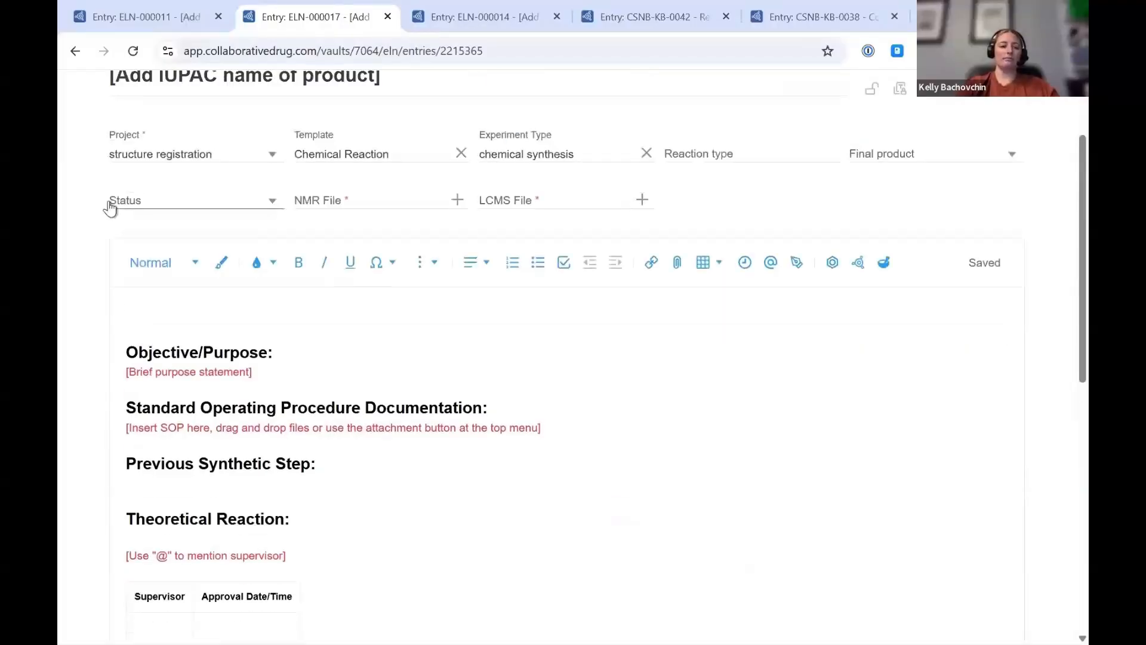
Switch to entry ELN-000014 and tick off Publish templates in the Objective/Purpose checklist
click(457, 21)
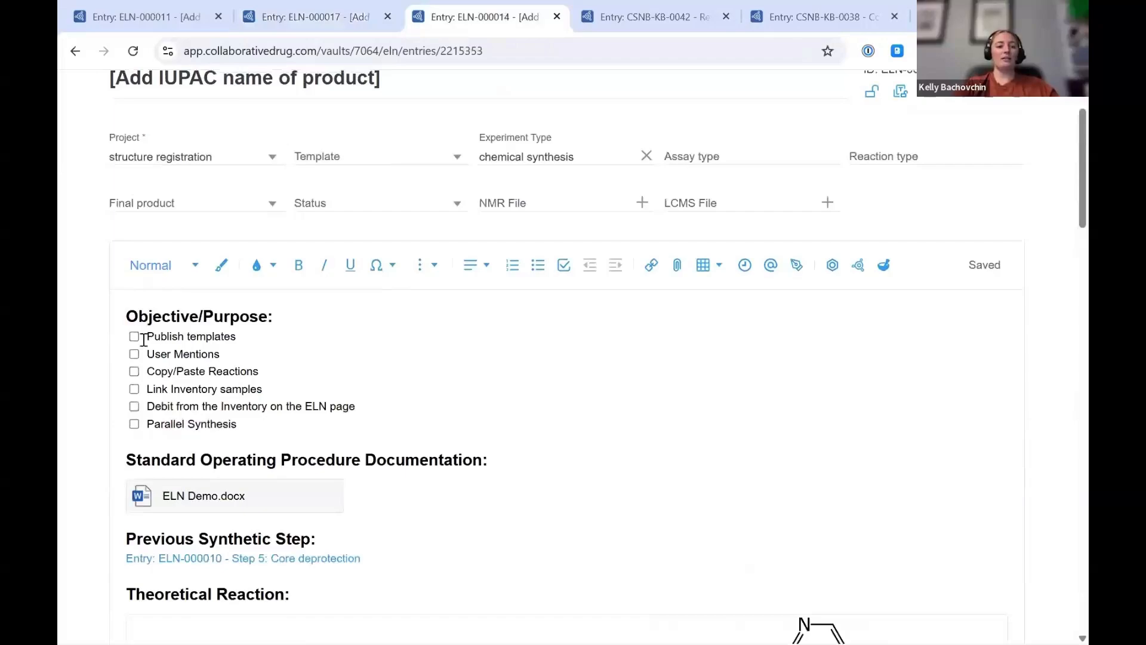
scroll(414, 223, up, 1)
scroll(414, 220, down, 2)
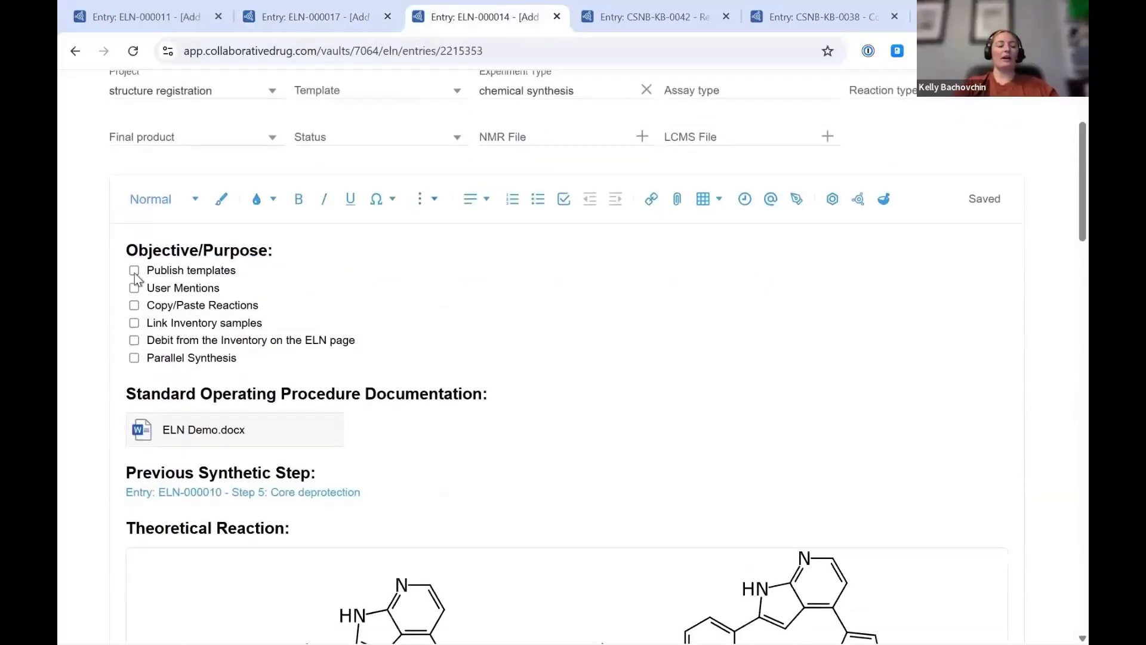
click(136, 278)
click(134, 271)
scroll(397, 312, down, 1)
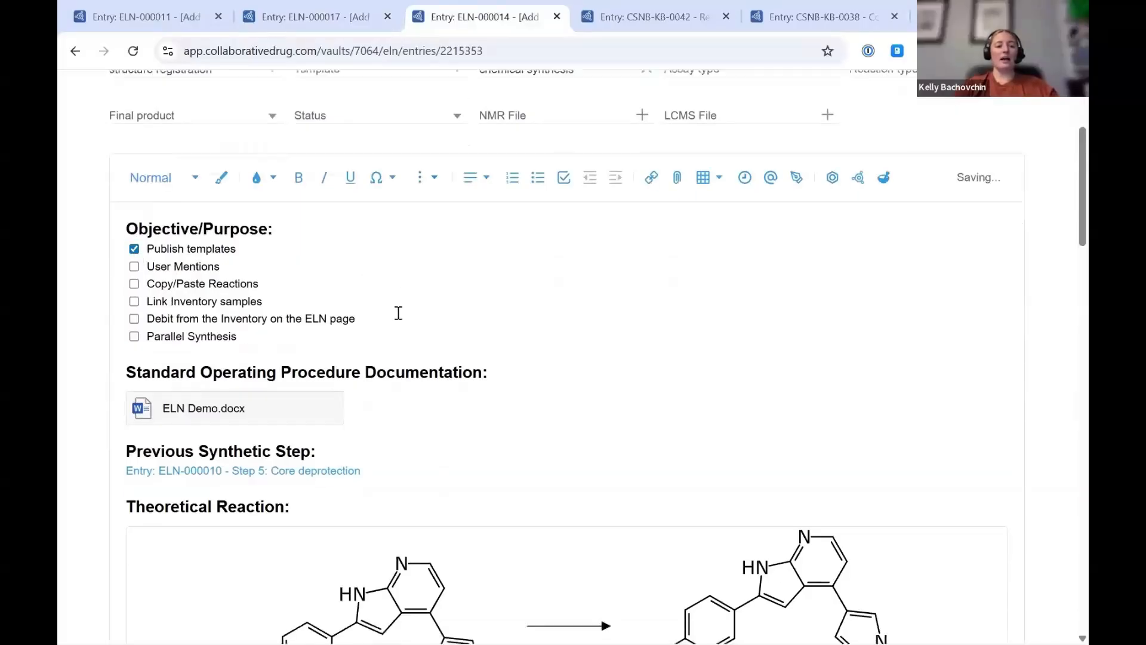
click(168, 268)
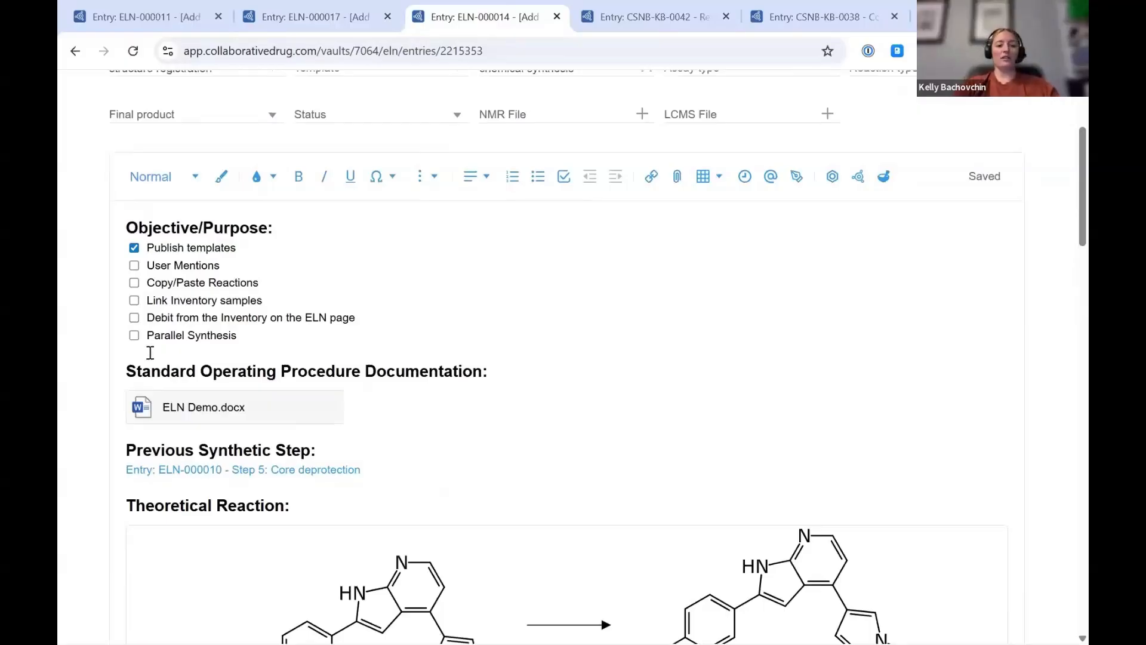
Examine the Theoretical Reaction scheme, its stoichiometry table and the GHS hazard pictograms of the reagents
scroll(525, 381, down, 1)
scroll(525, 381, down, 3)
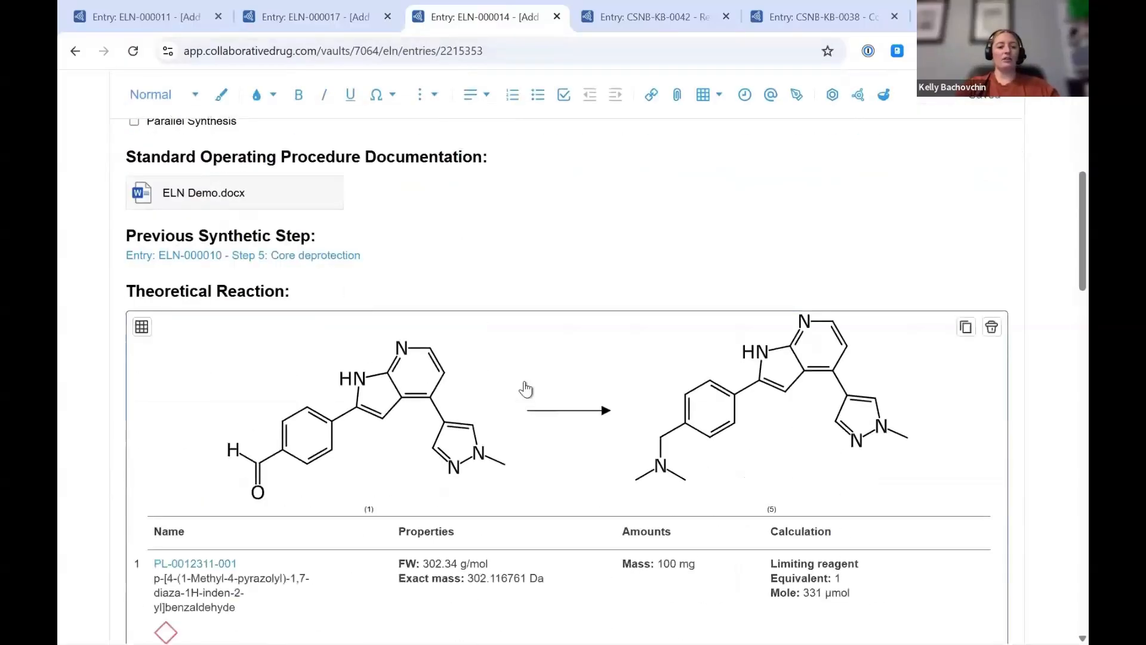
scroll(526, 385, down, 1)
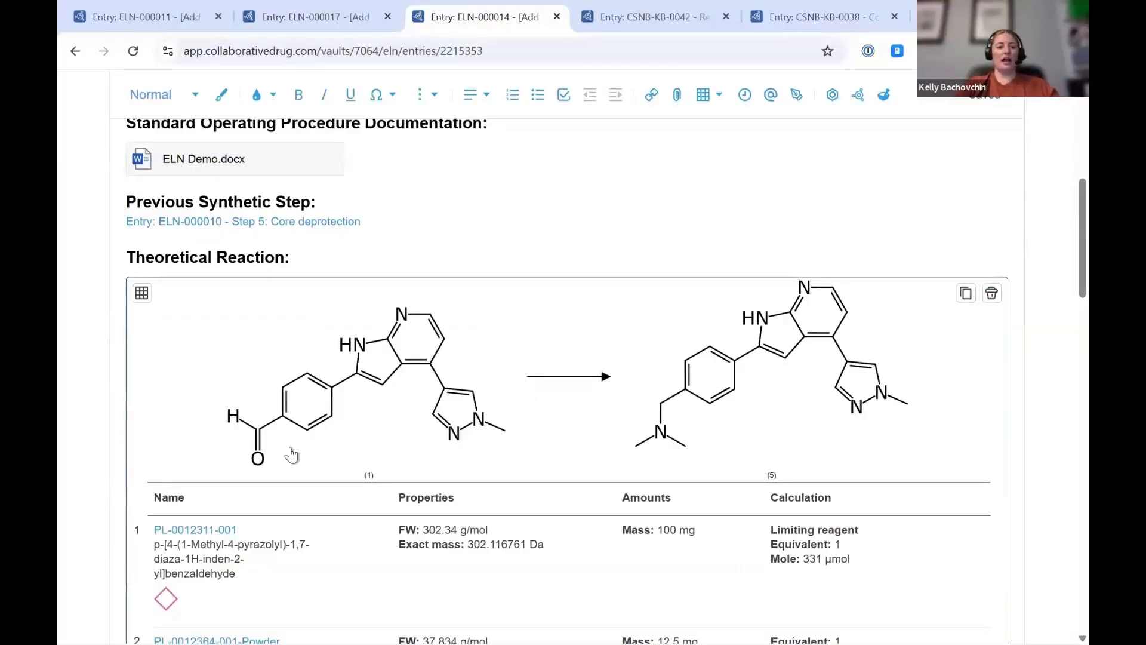
key(ctrl)
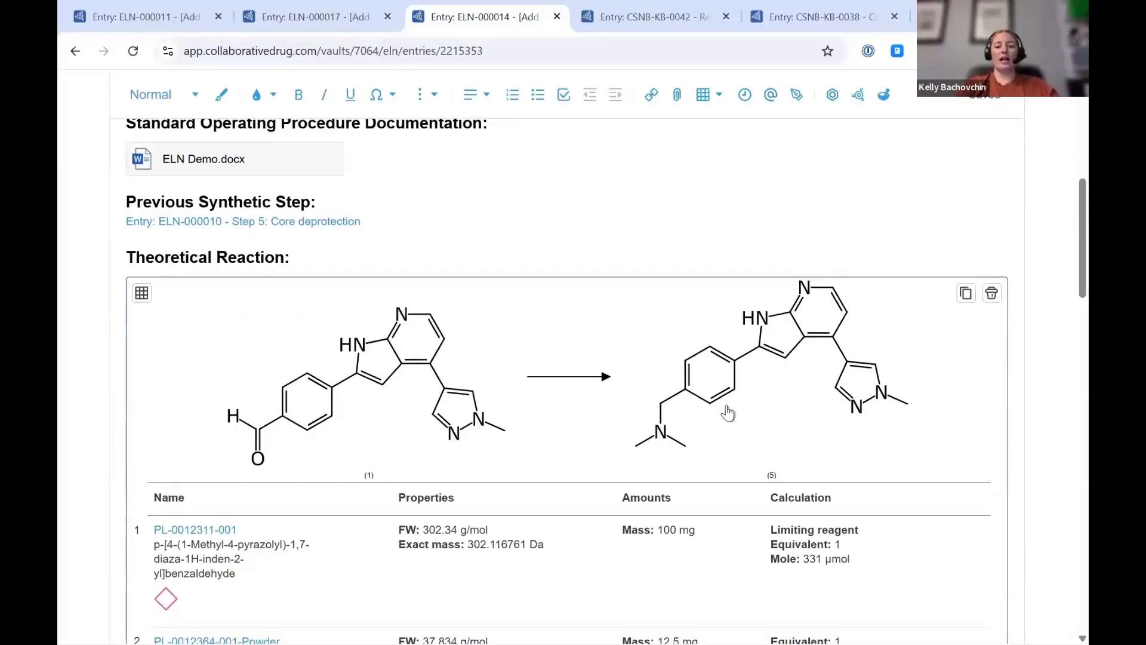
scroll(397, 412, down, 2)
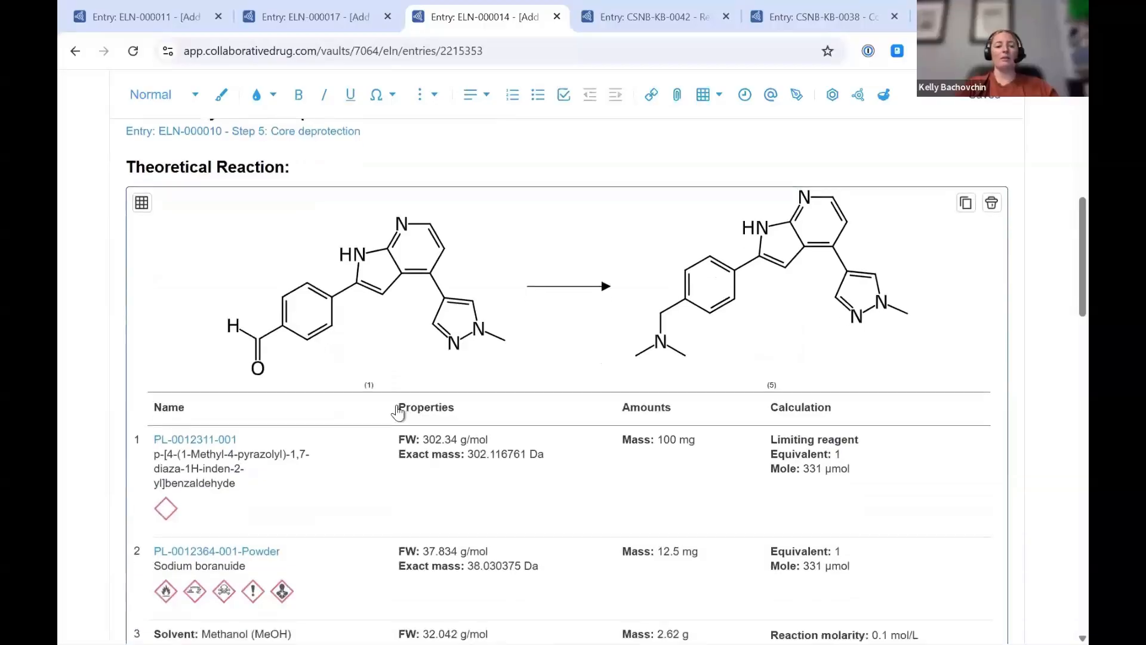
scroll(398, 412, down, 3)
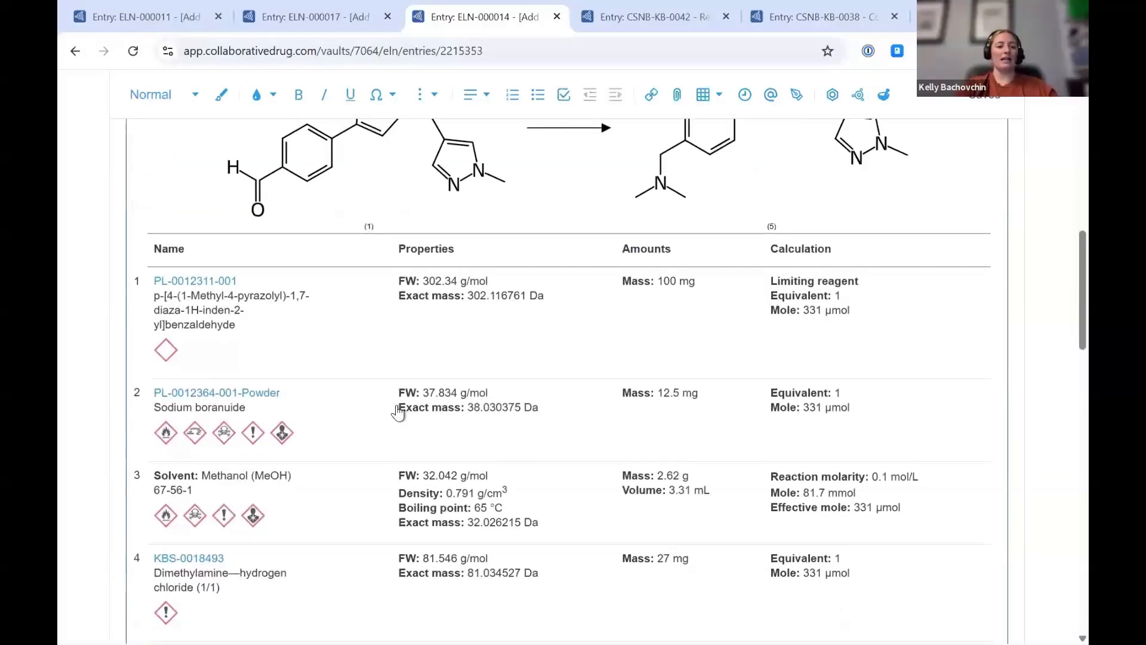
mouse_move(163, 436)
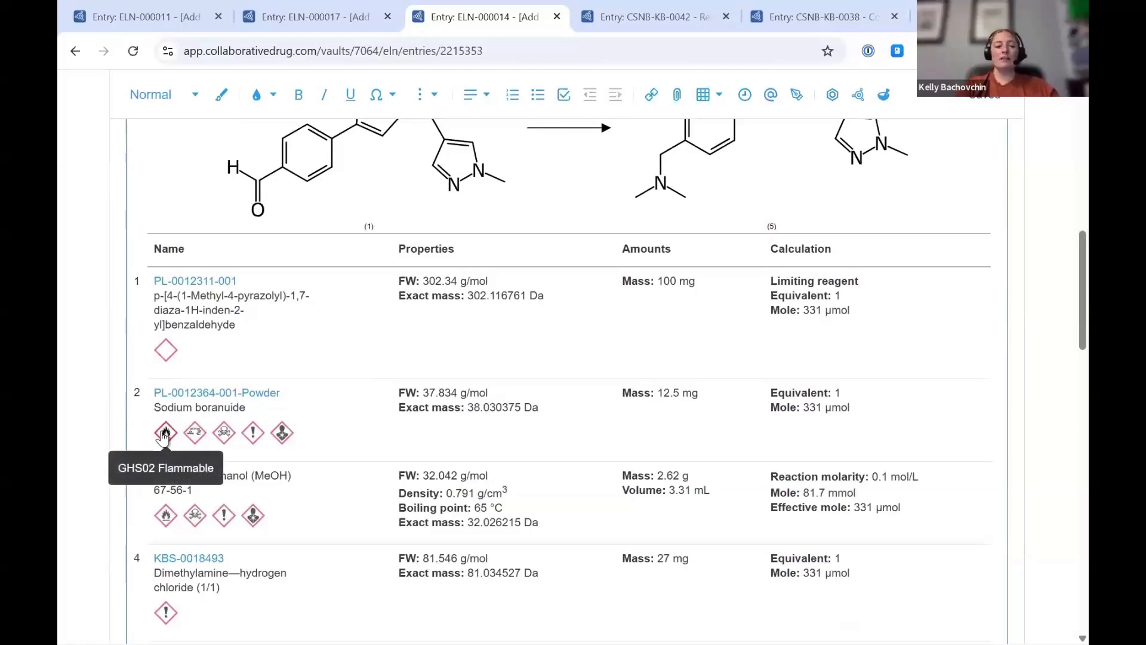
scroll(329, 455, down, 1)
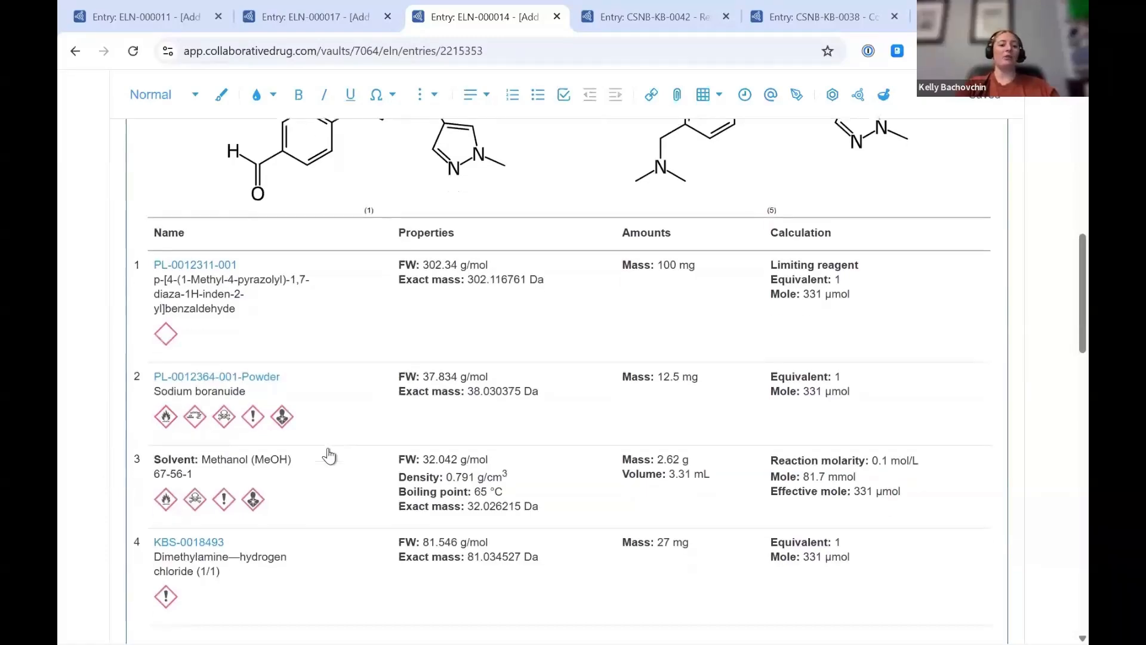
Delete the user mention in the Supervisor cell below the Theoretical Reaction and mention the supervisor there again
scroll(329, 455, down, 5)
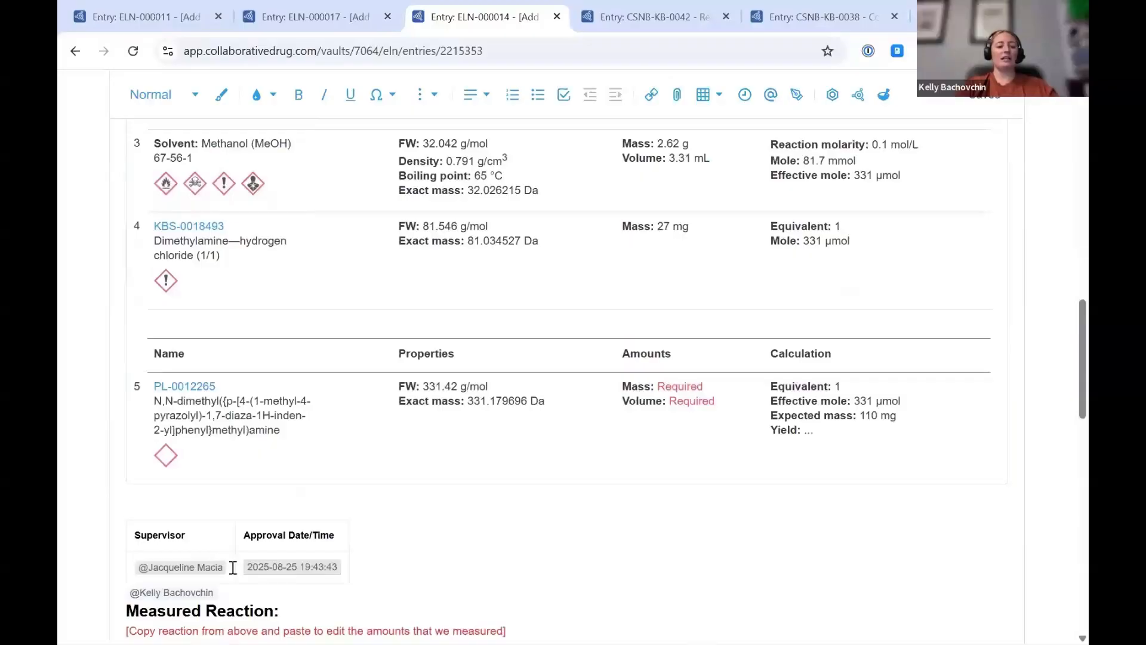
drag(183, 567, 132, 560)
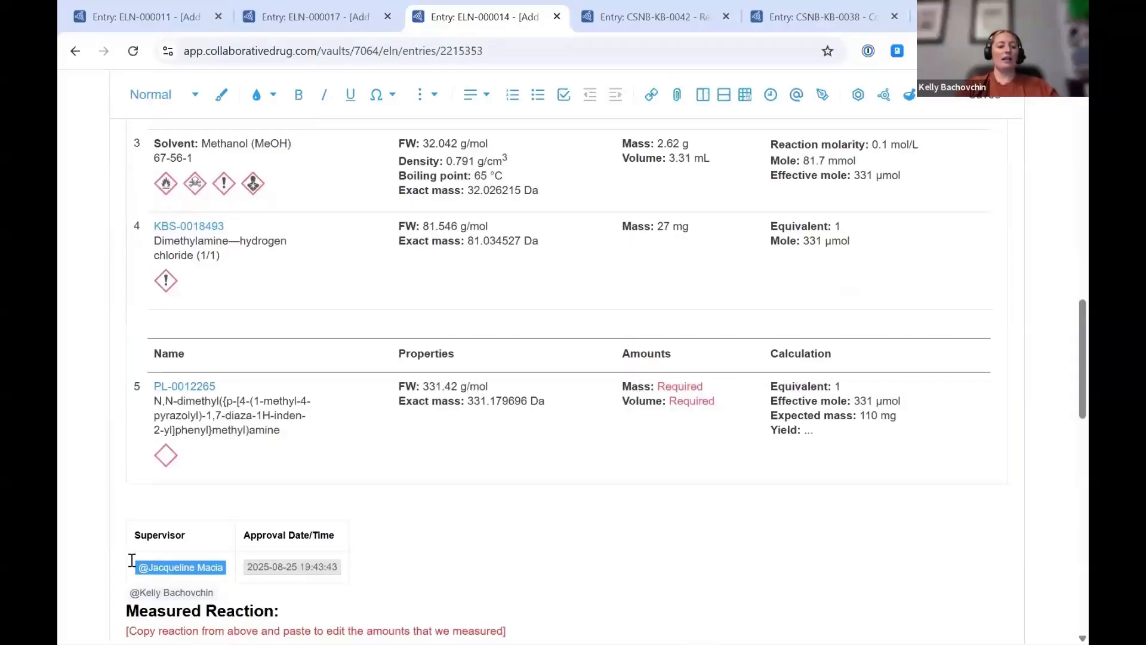
key(BackSpace)
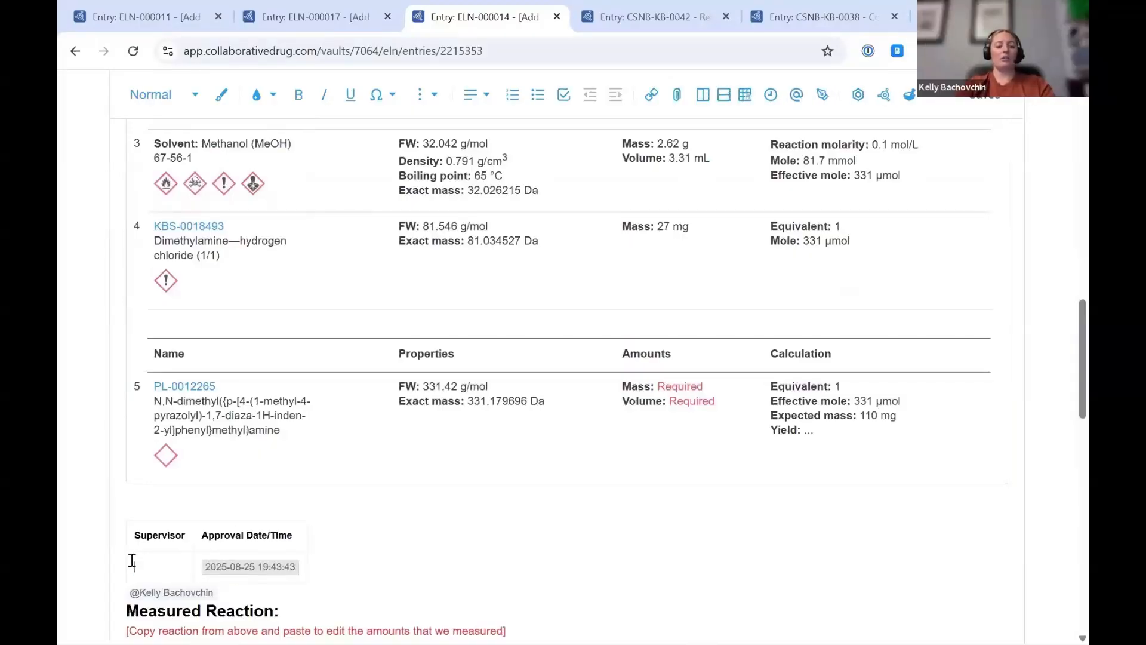
text(@)
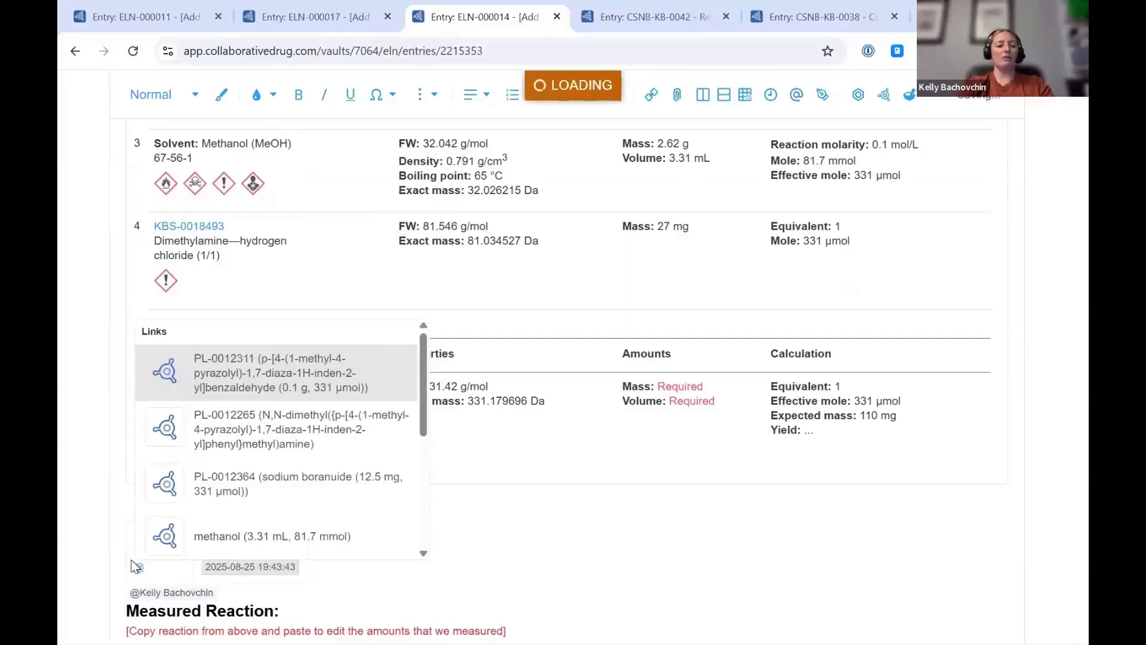
scroll(277, 518, down, 5)
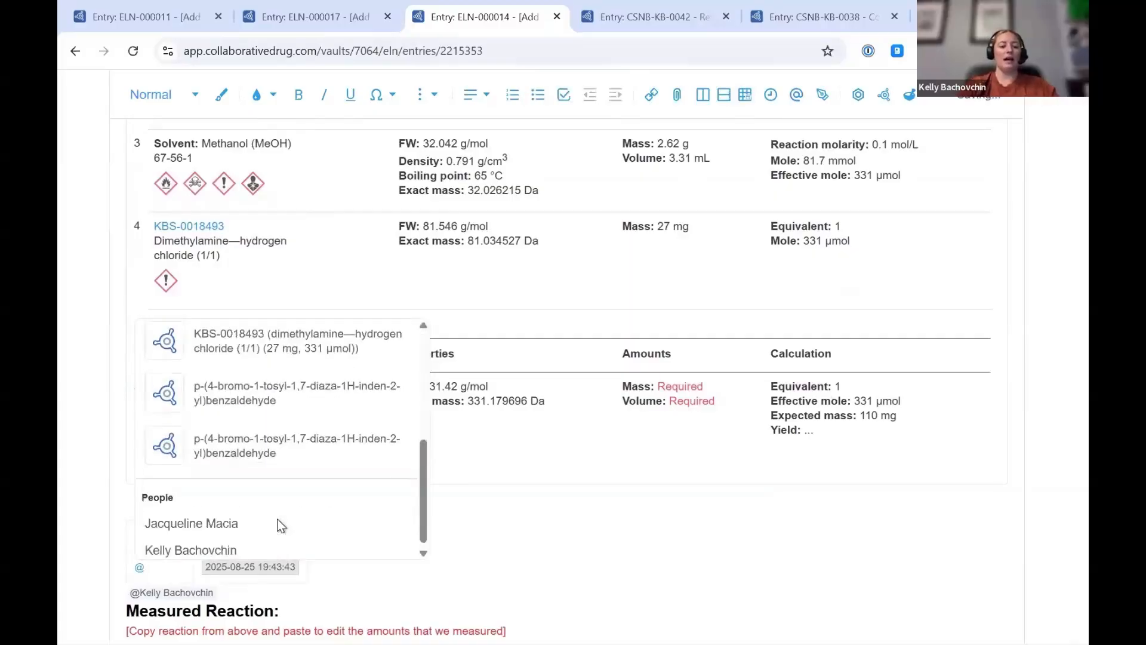
click(205, 519)
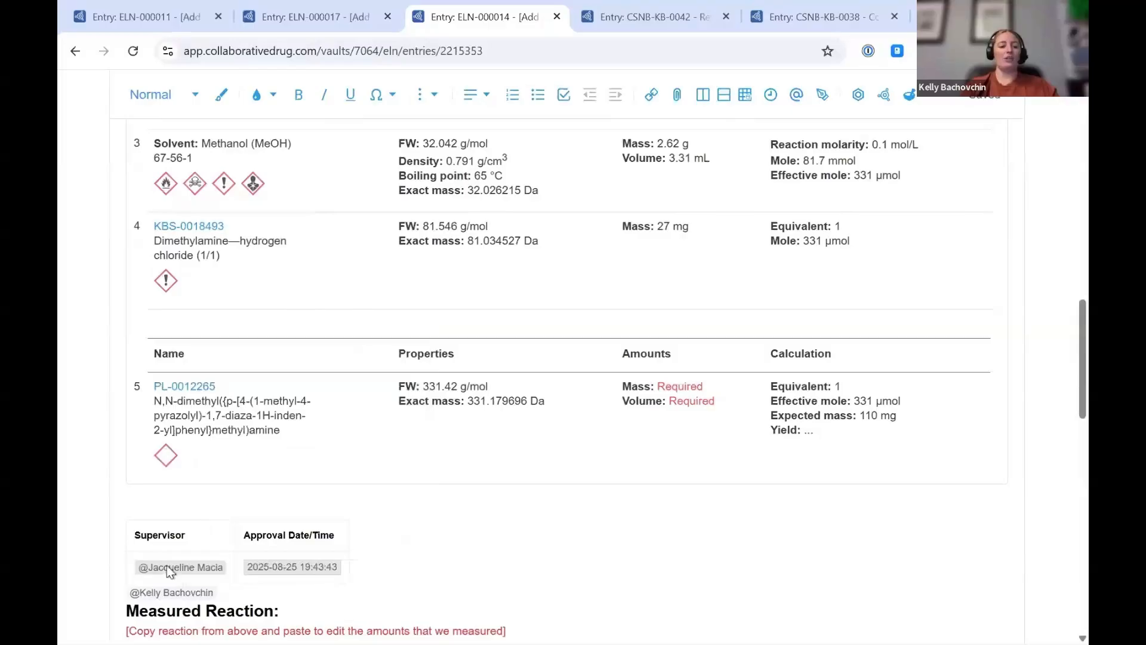
Replace the timestamp in the Approval Date/Time cell with a newly inserted current date and time
click(250, 568)
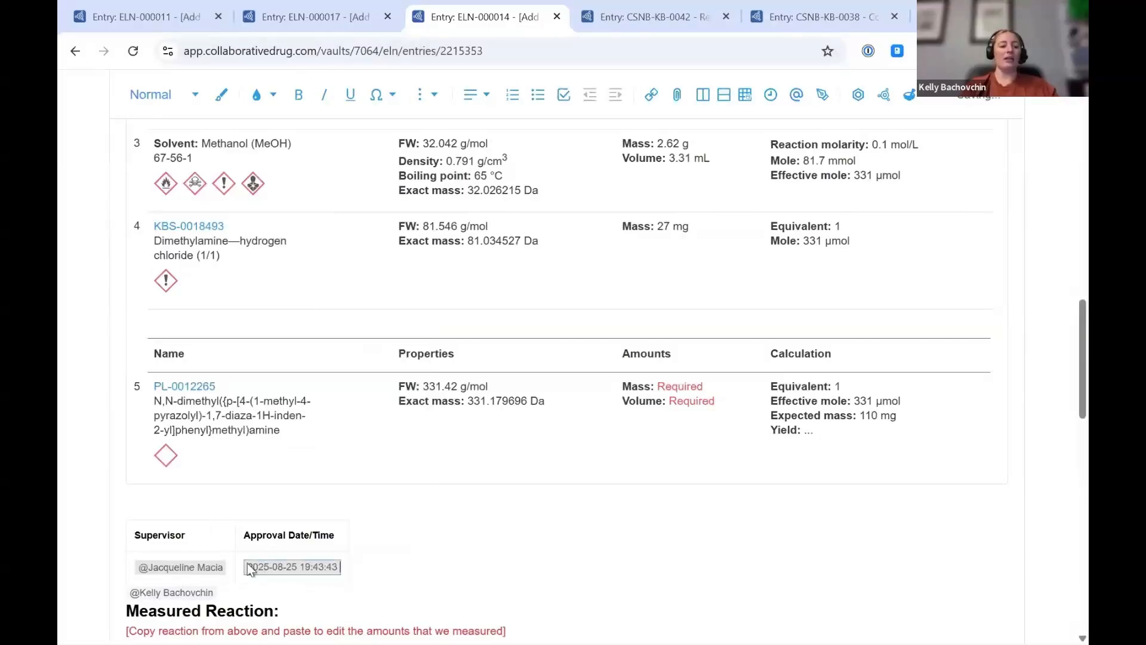
key(BackSpace)
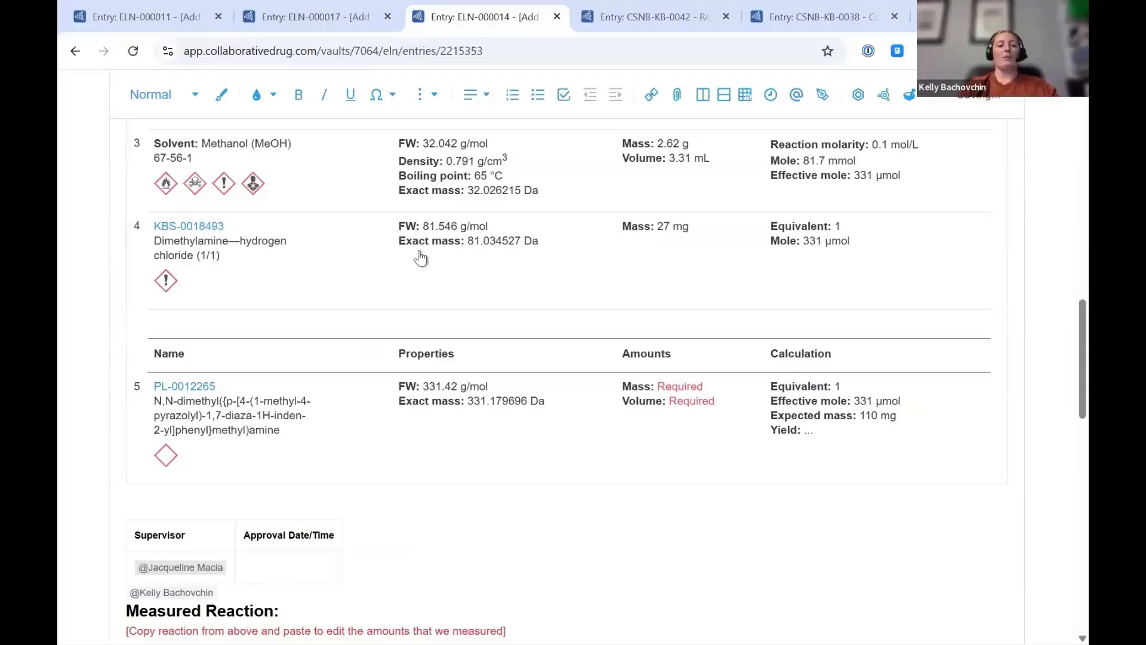
scroll(420, 257, up, 2)
scroll(420, 256, up, 6)
scroll(419, 256, down, 8)
scroll(420, 256, down, 2)
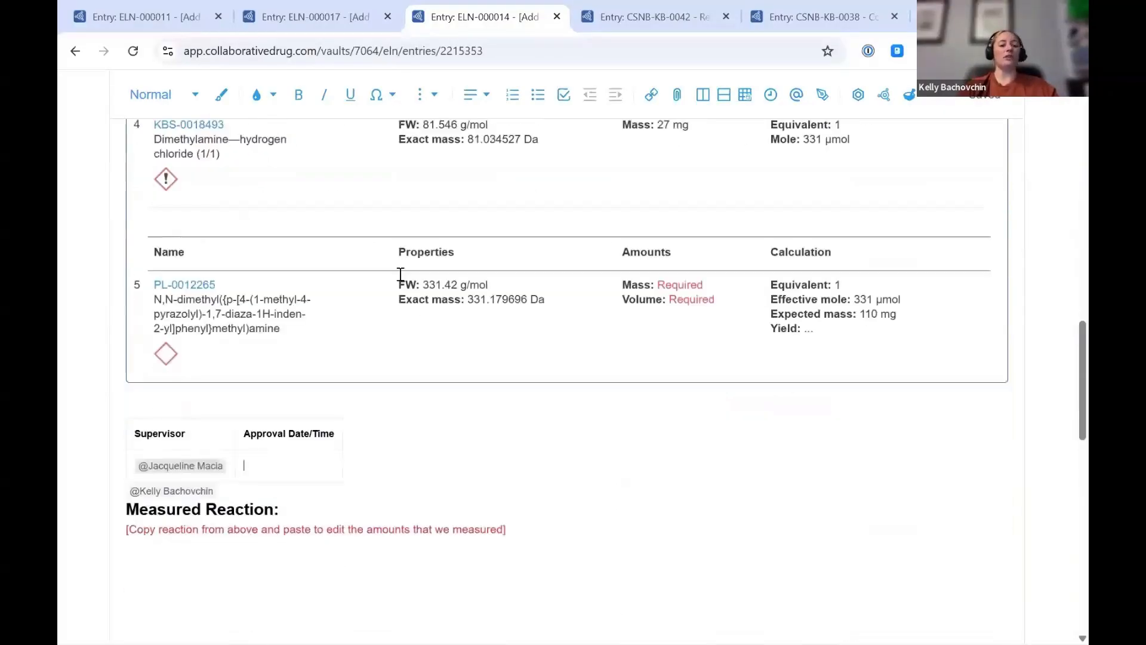
click(264, 467)
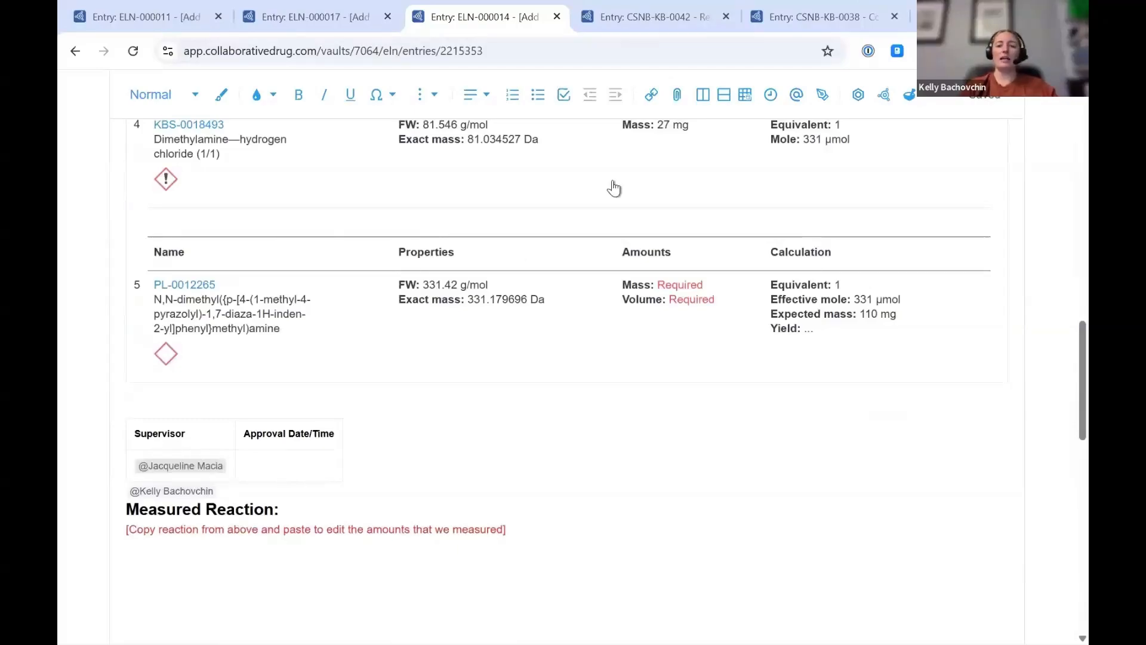
click(770, 96)
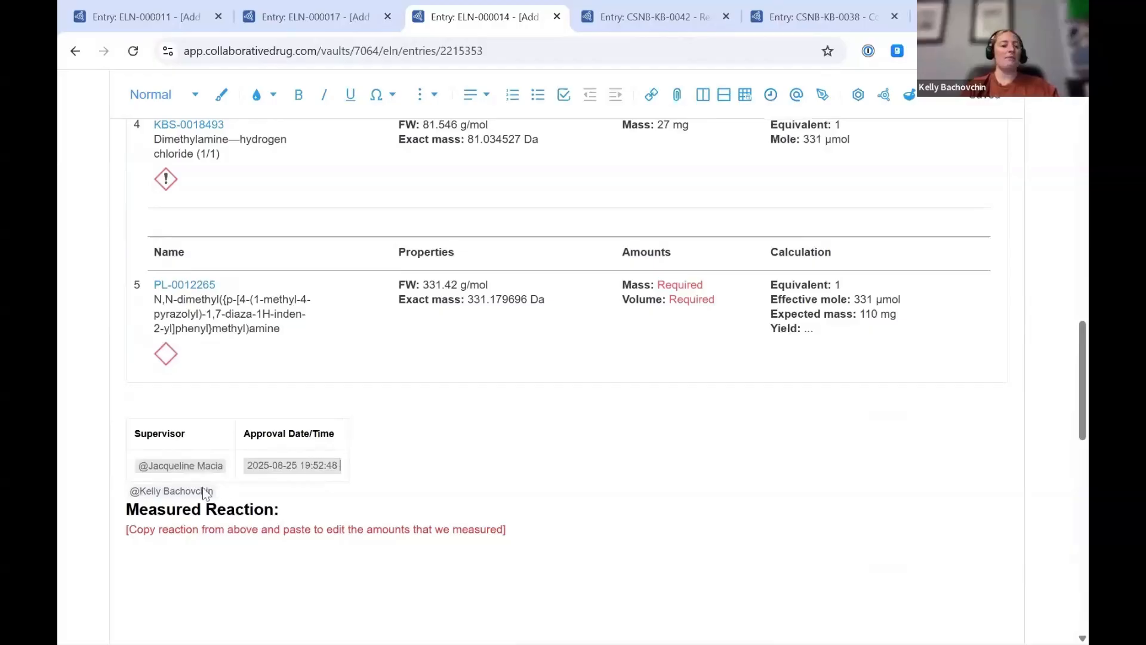
click(169, 503)
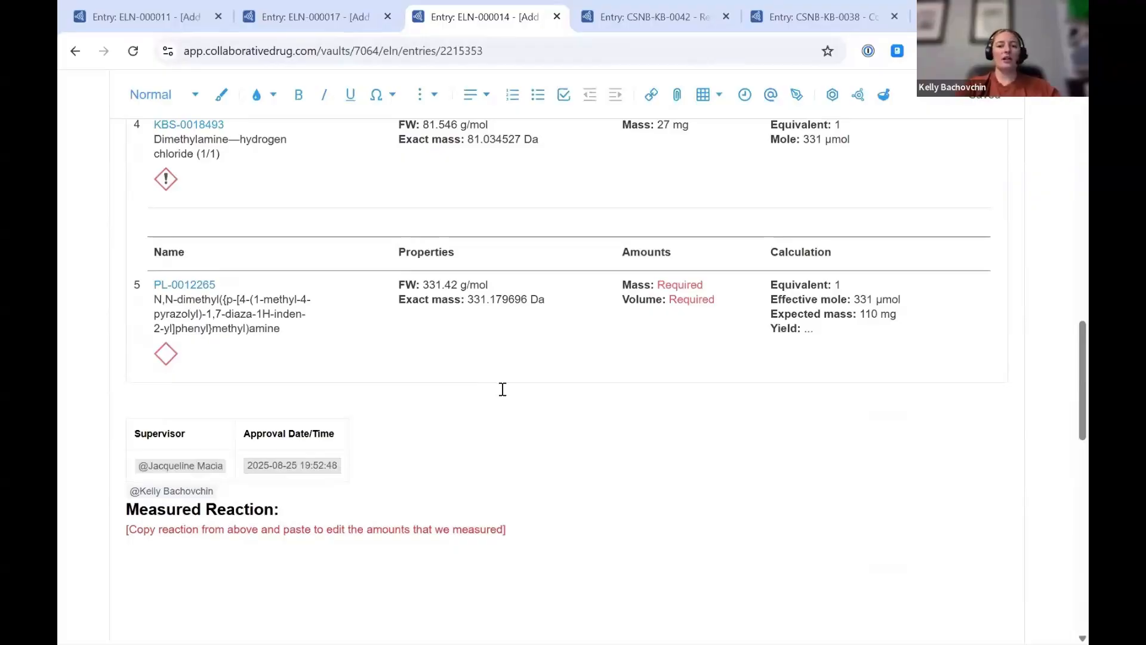
Return to the Theoretical Reaction and review its scheme and the reagent rows in its stoichiometry table
scroll(501, 397, up, 2)
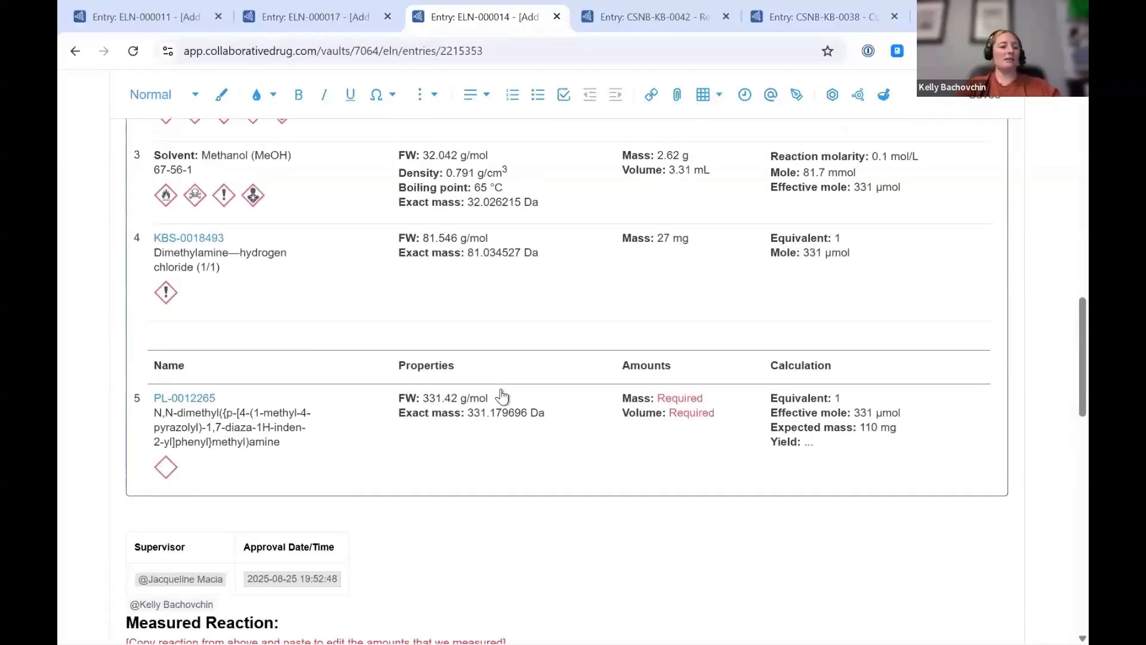
scroll(502, 397, up, 4)
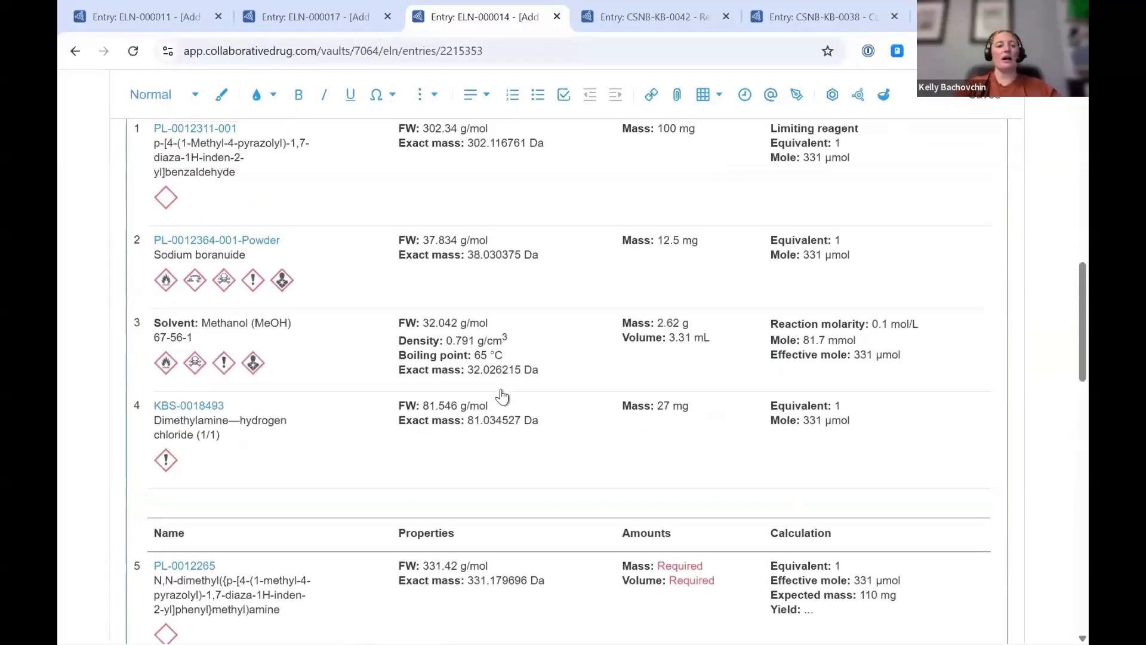
scroll(501, 397, up, 3)
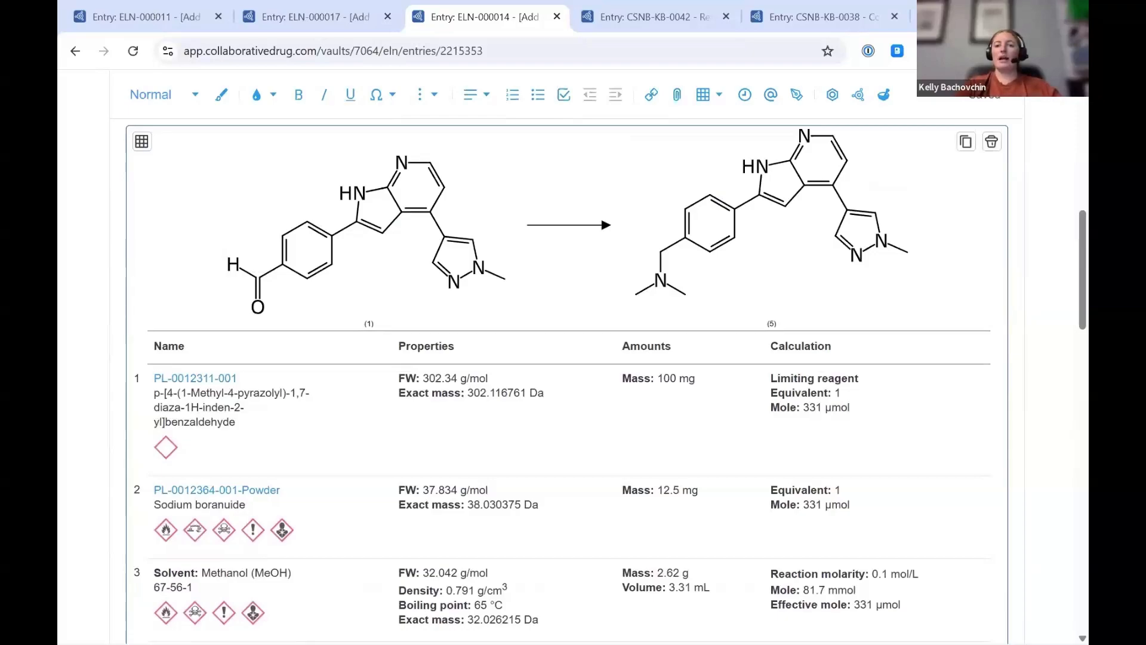
scroll(284, 309, up, 3)
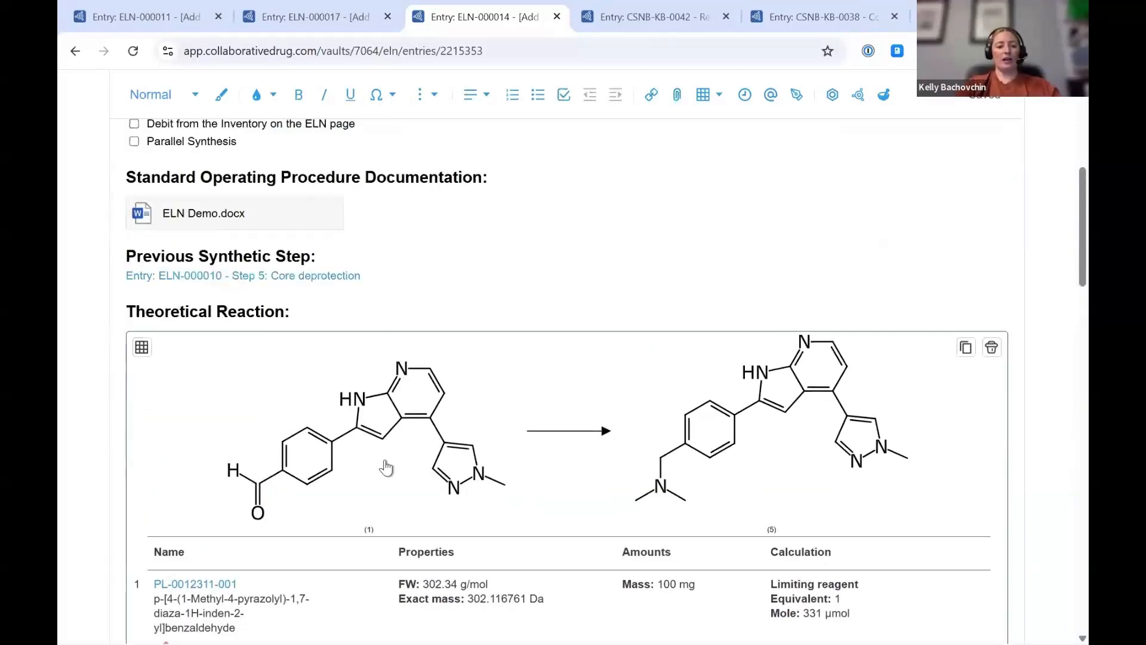
scroll(384, 465, down, 3)
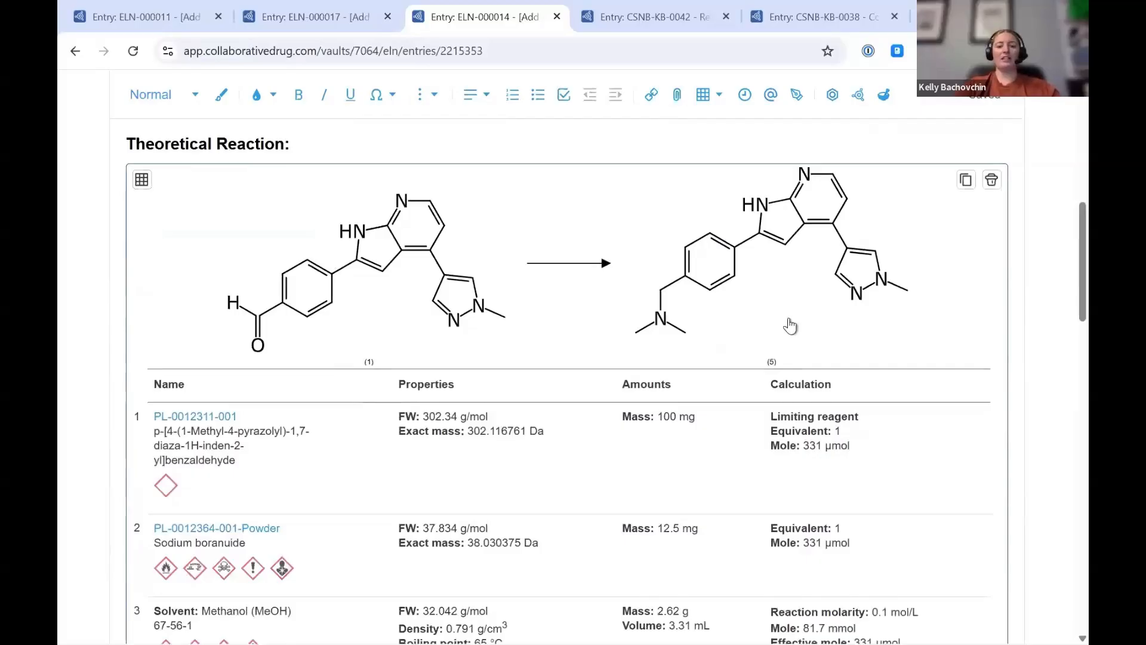
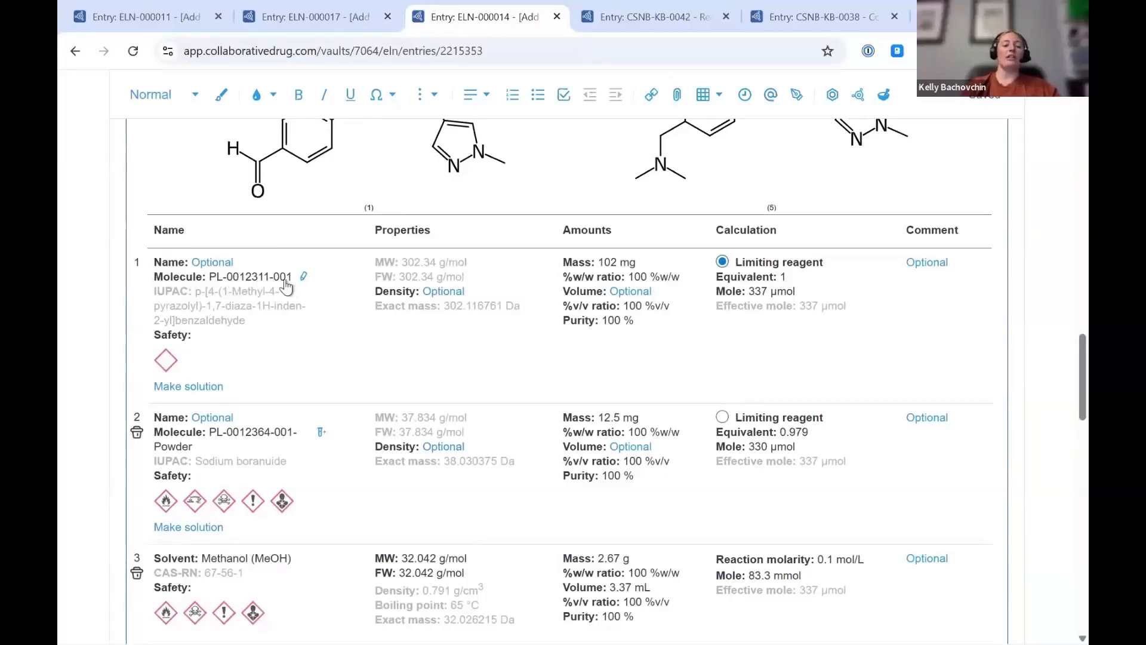
Link reagent 1 of the Measured Reaction, PL-0012311 batch 001, to its Powder inventory sample
mouse_move(287, 287)
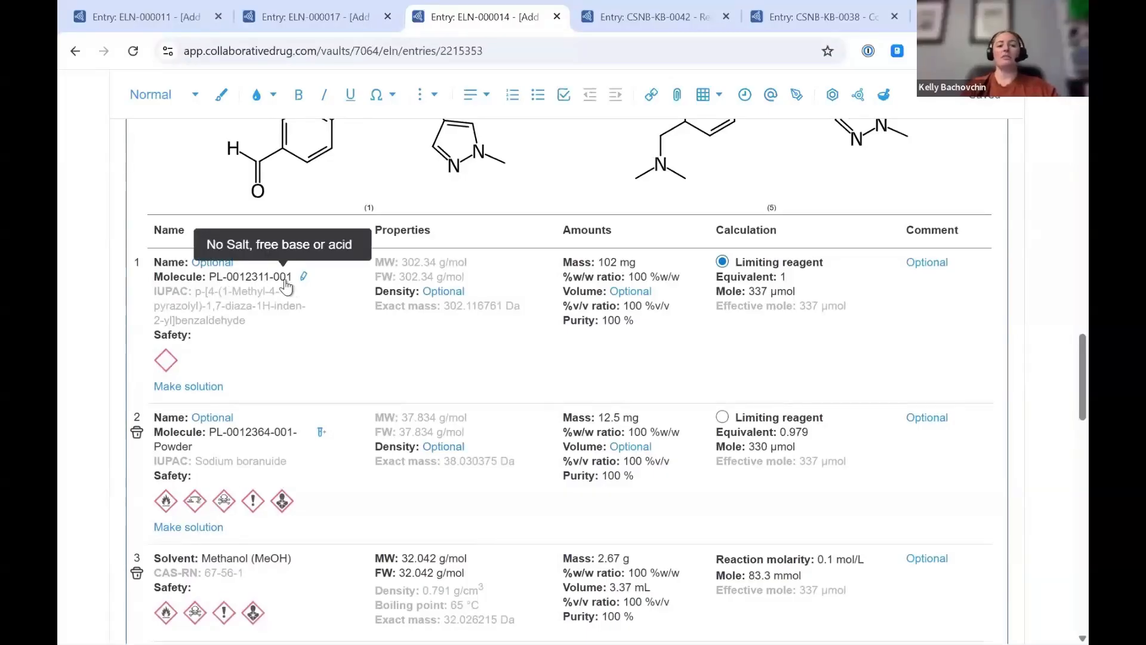
key(ctrl)
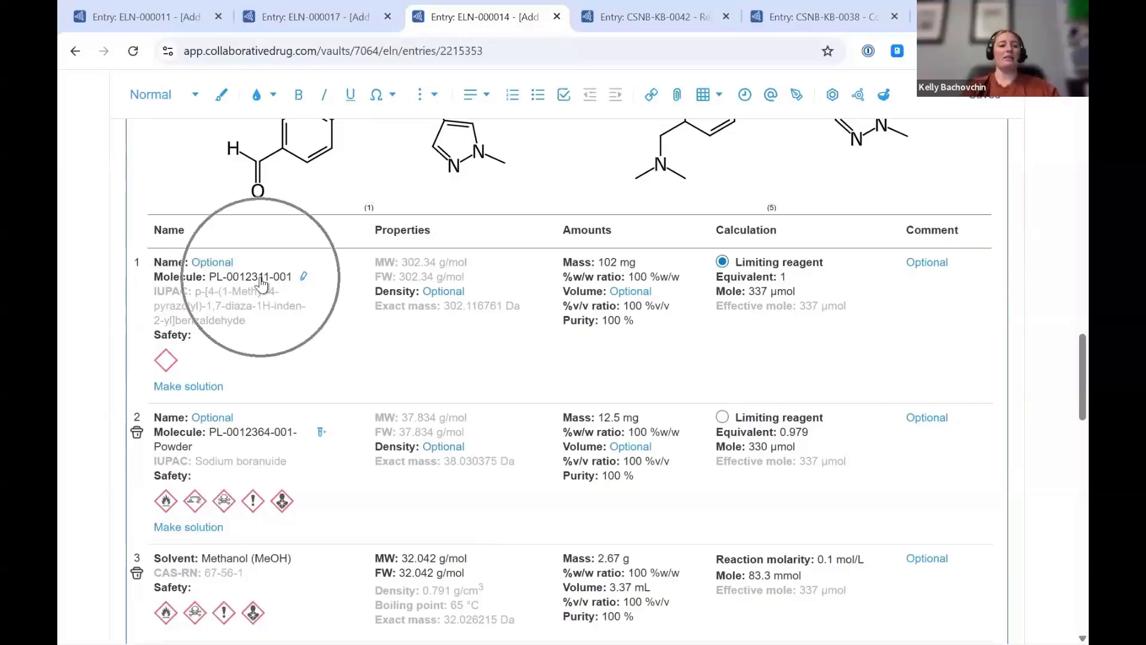
click(263, 280)
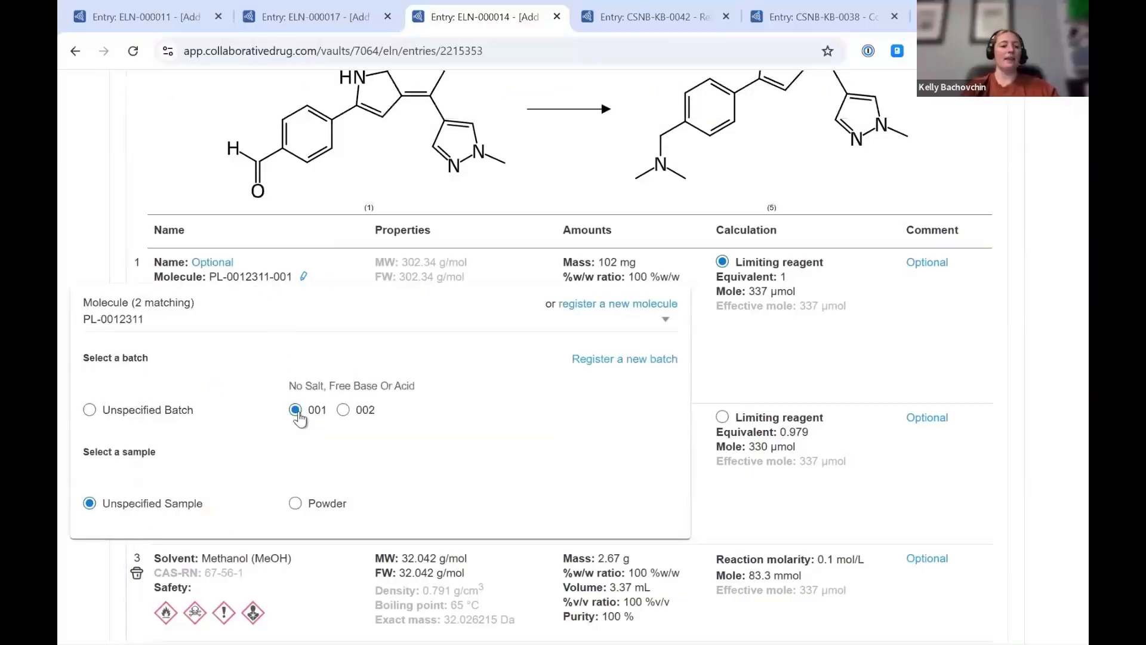
key(ctrl)
click(296, 503)
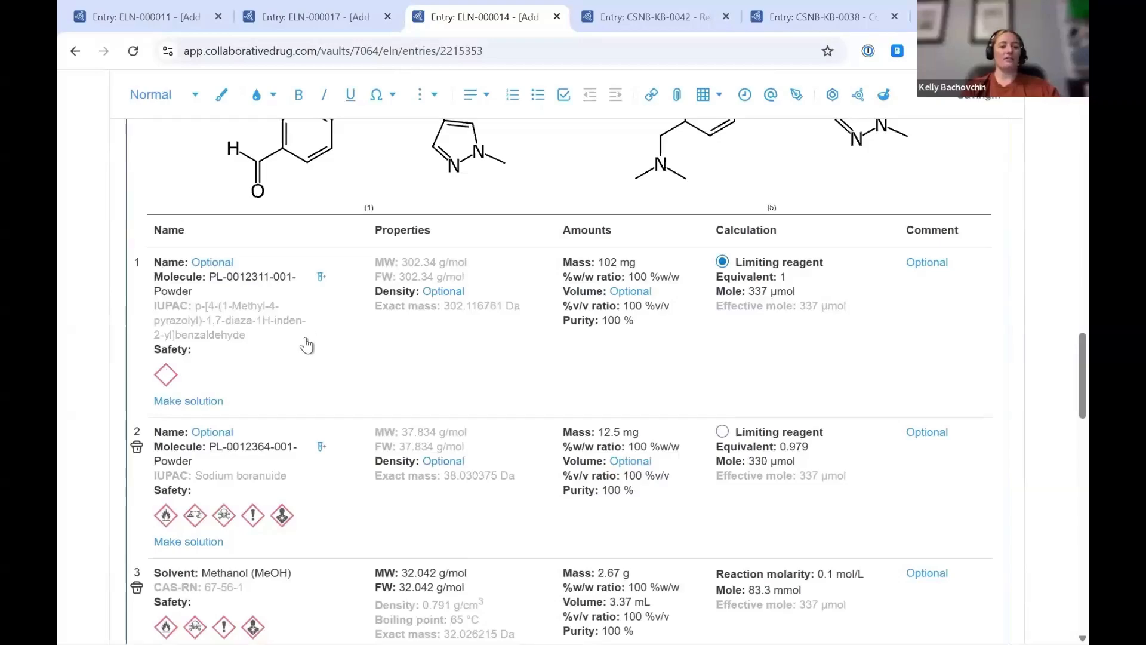
Link reagent 4 of the Measured Reaction, KBS-0018493, to batch 001 and its Powder inventory sample
scroll(306, 341, down, 6)
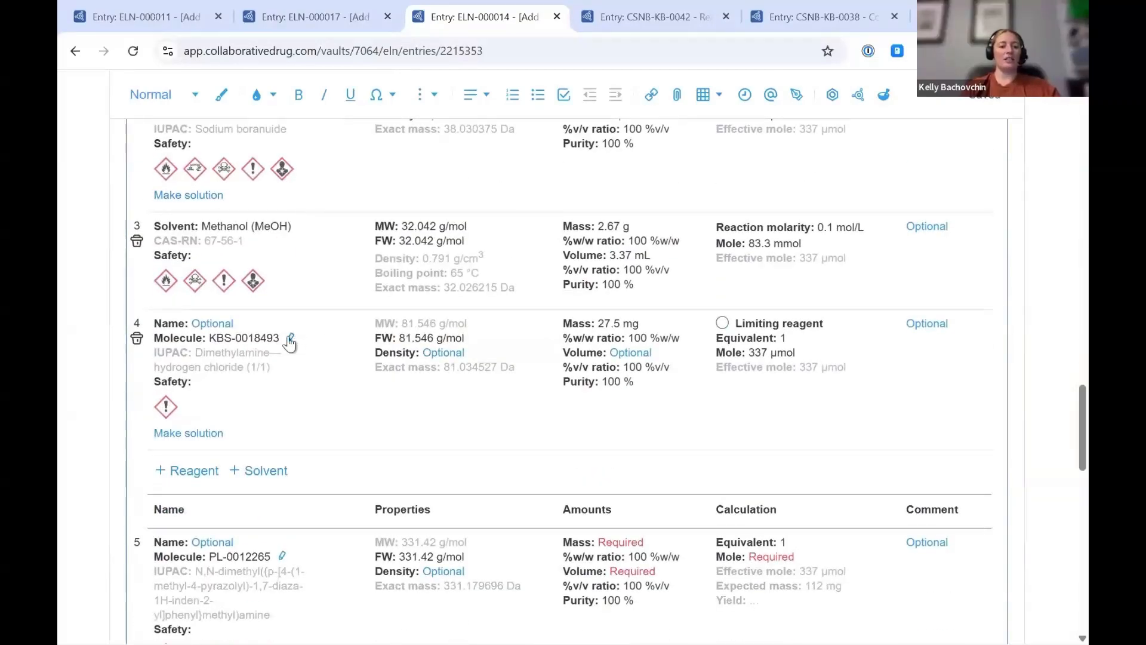
click(290, 339)
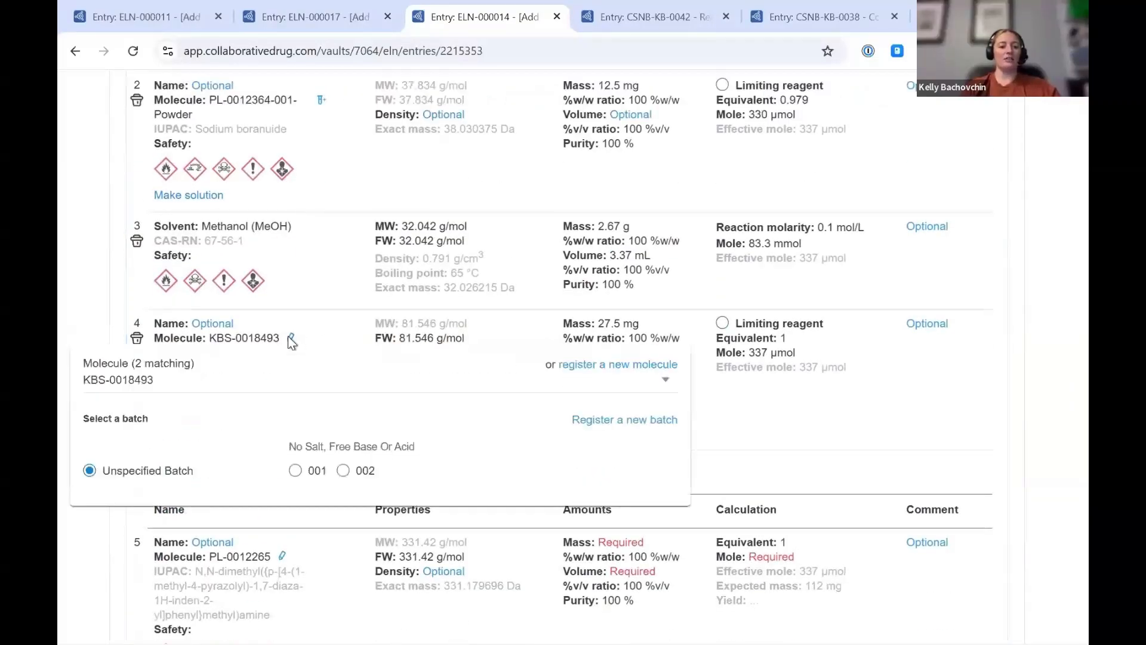
click(296, 471)
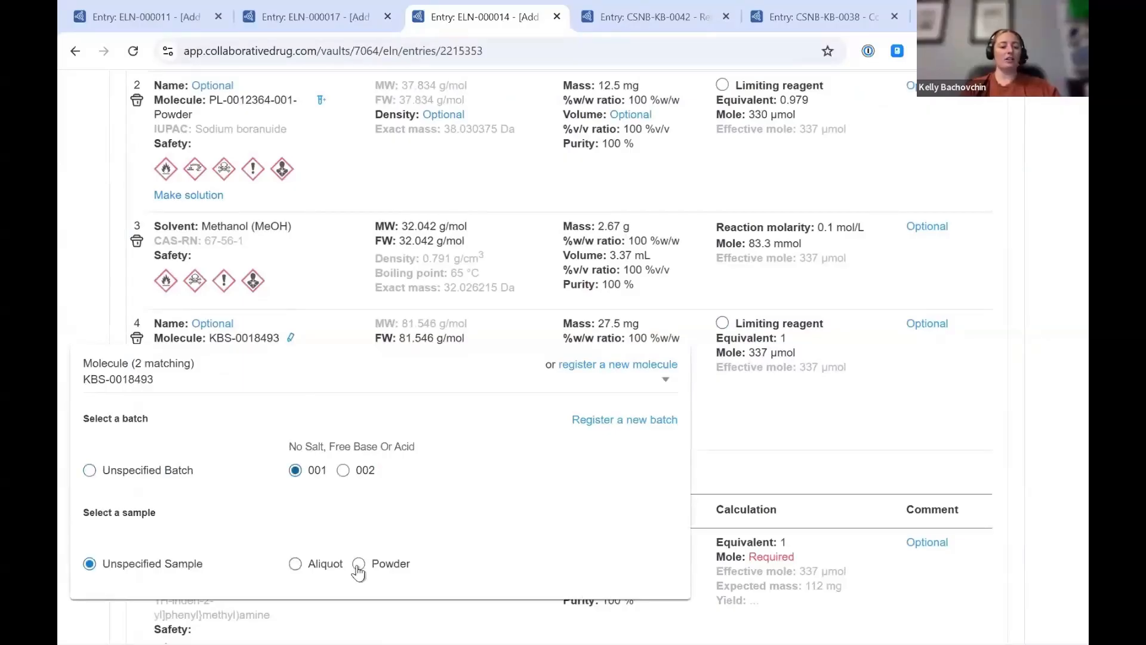
click(360, 564)
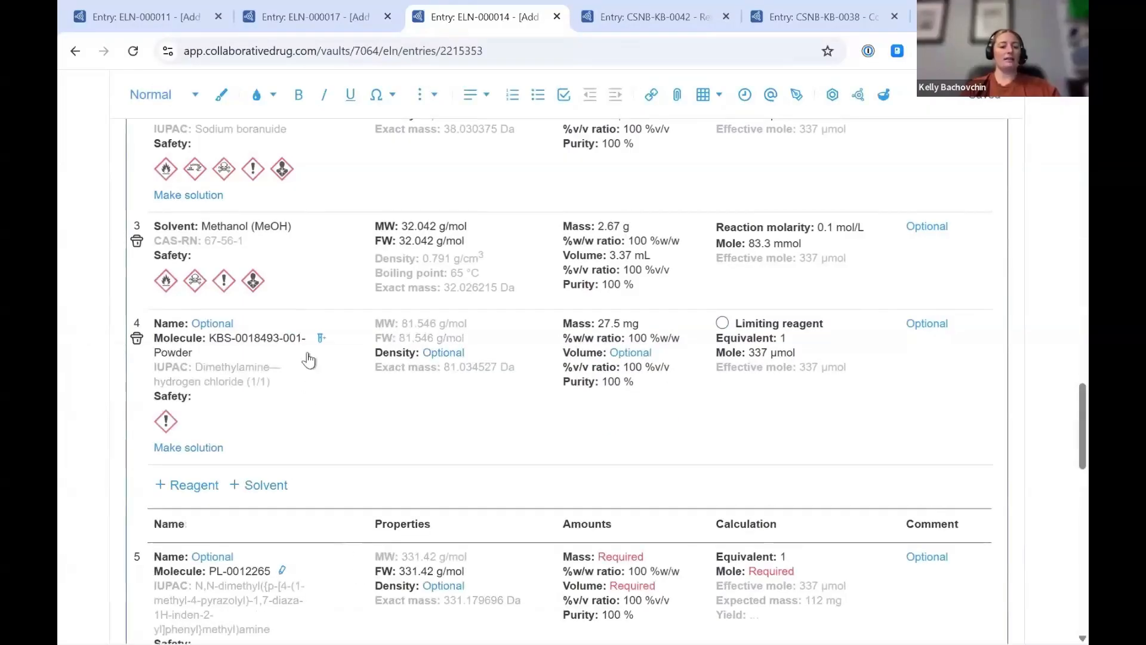
scroll(327, 407, up, 2)
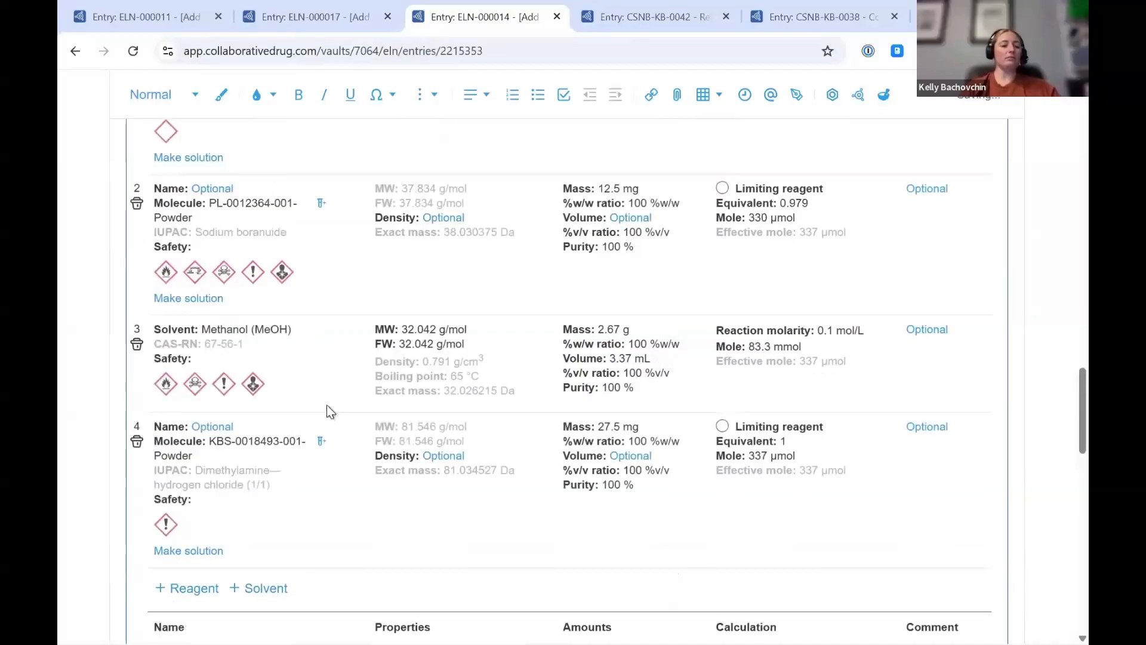
scroll(327, 405, up, 6)
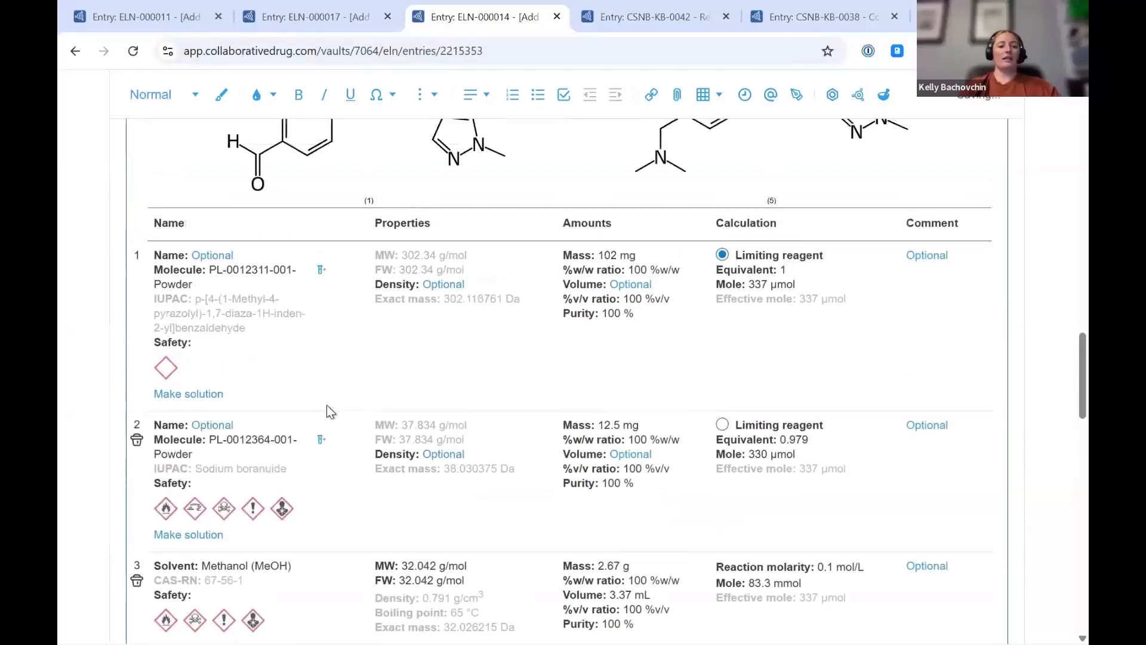
click(267, 156)
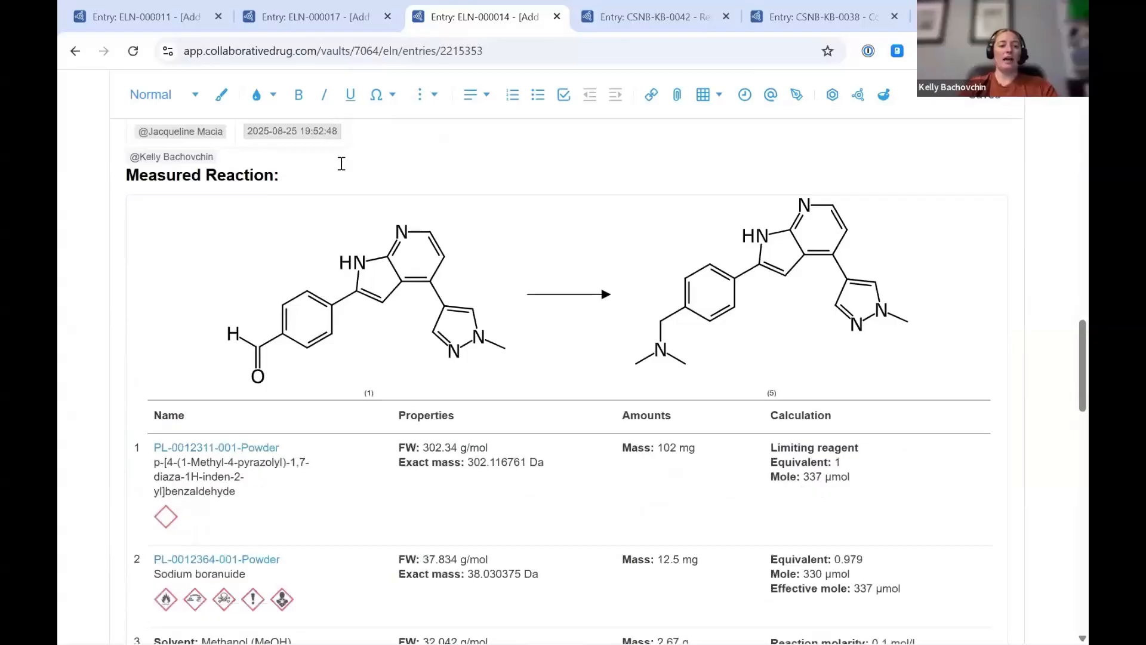
text(@pL)
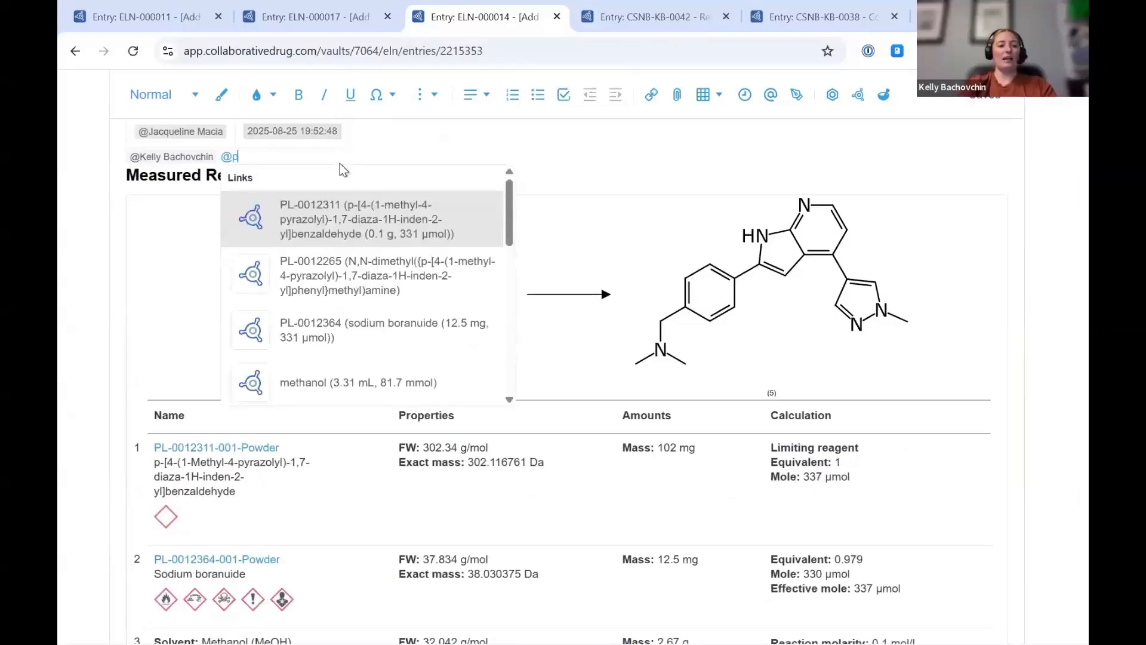
key(BackSpace)
key(BackSpace)
text(PL)
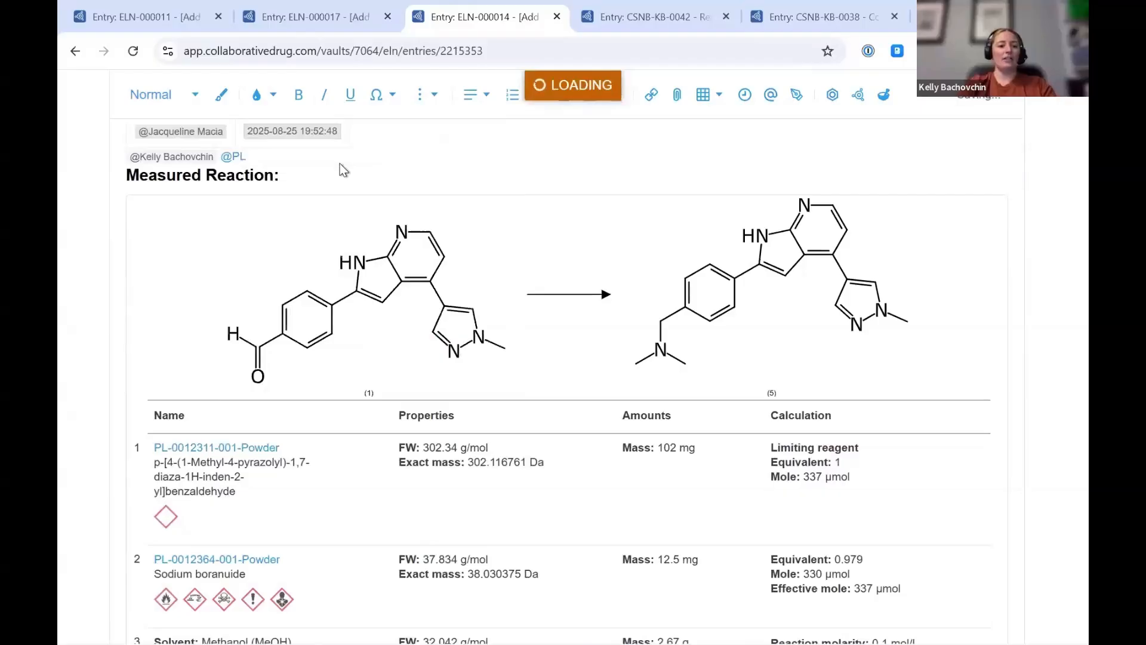
text(-12311-001-Powder)
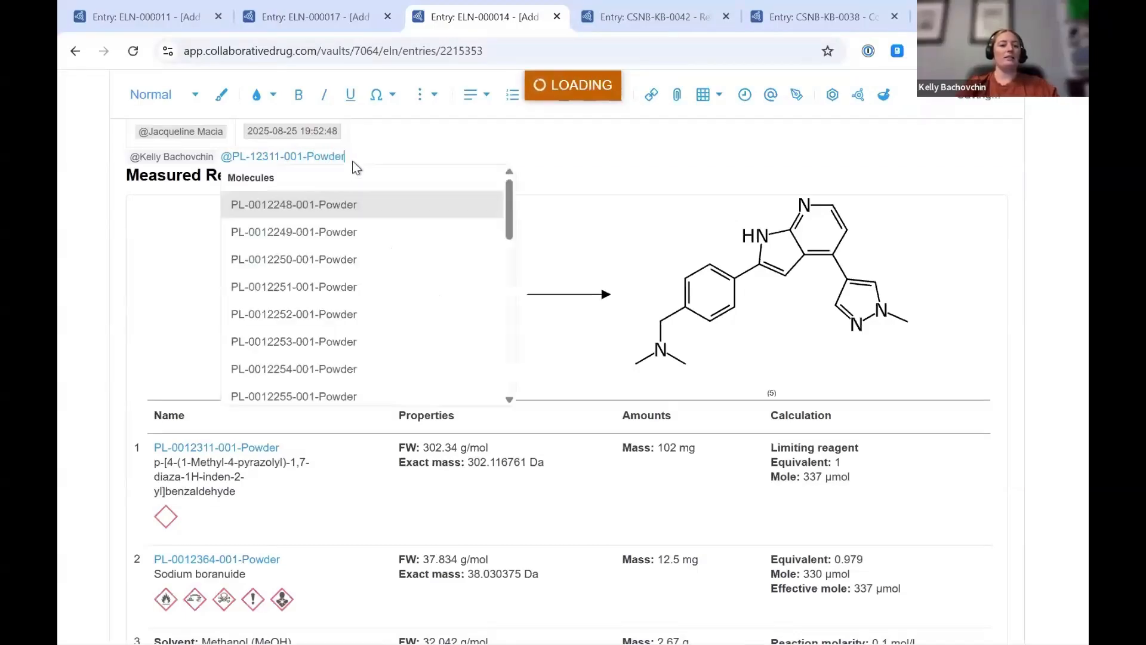
mouse_move(294, 205)
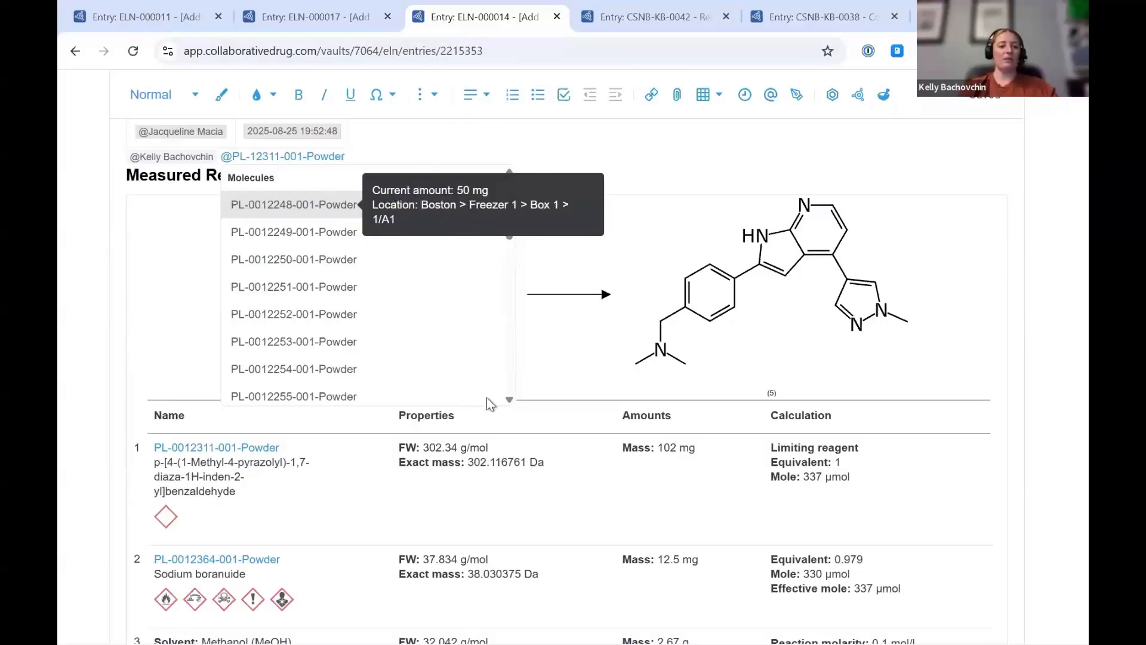
Set the mass of reagent 1 in the Measured Reaction to 50 mg and check the recalculated masses of the other reagents
click(575, 467)
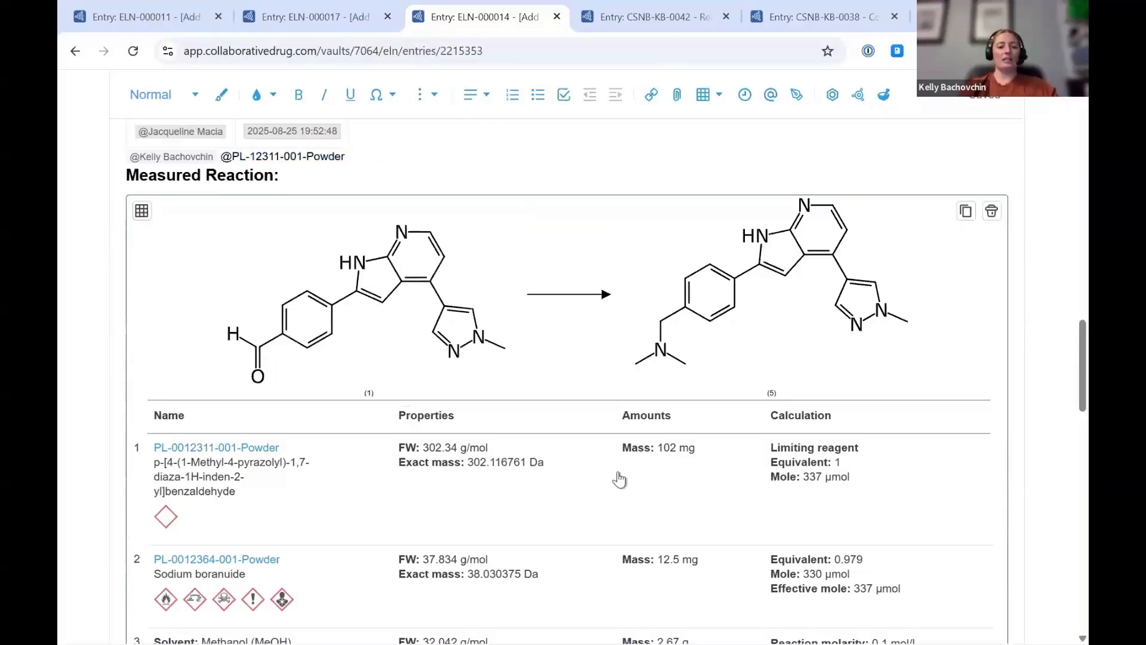
click(642, 471)
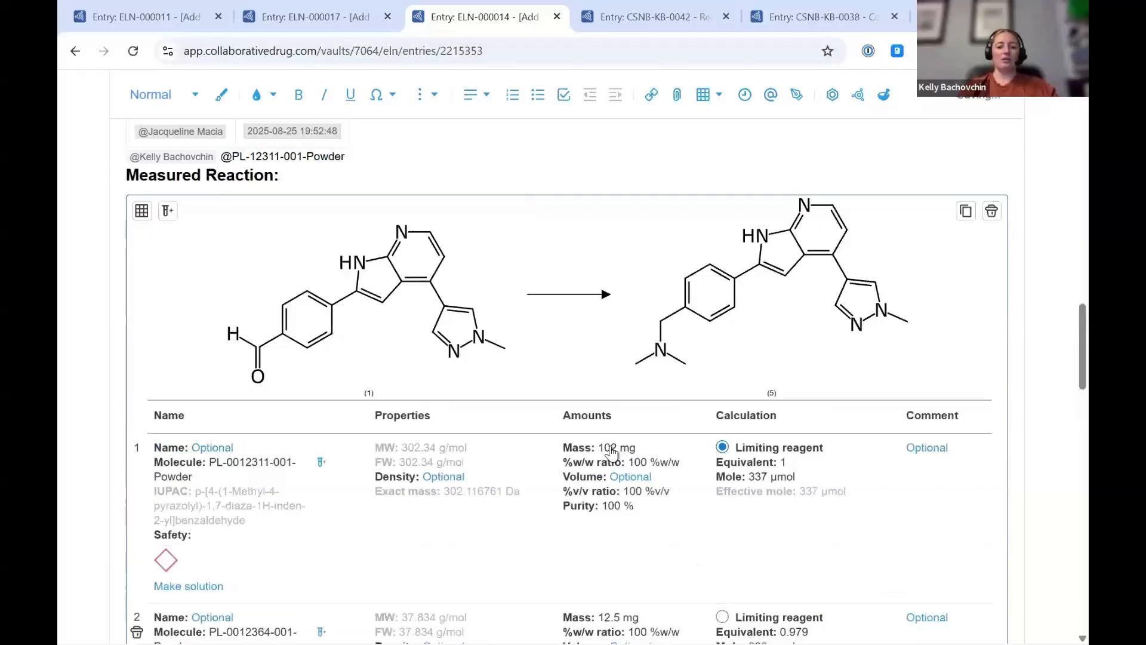
click(612, 449)
text(50 mg)
click(565, 527)
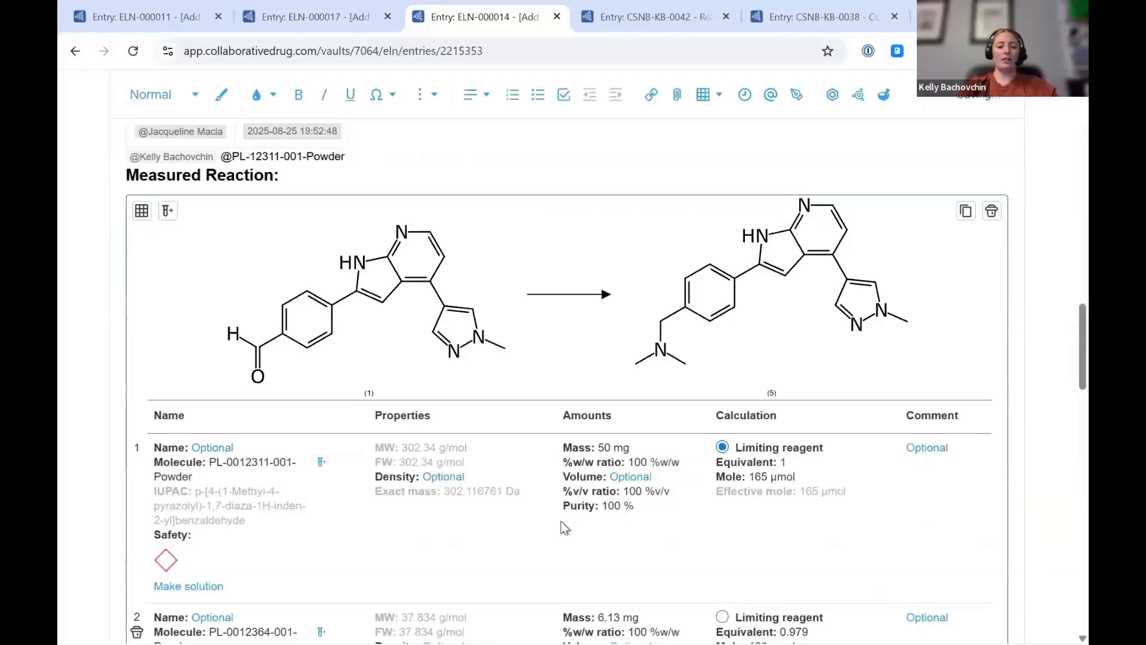
scroll(563, 524, down, 3)
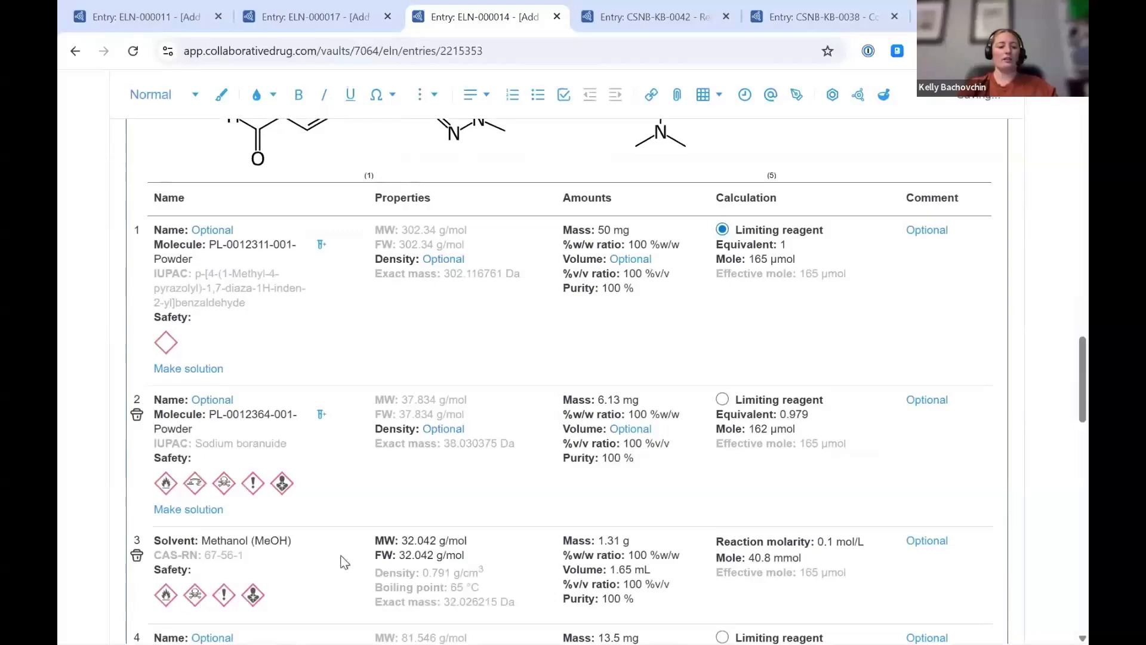
scroll(345, 561, down, 2)
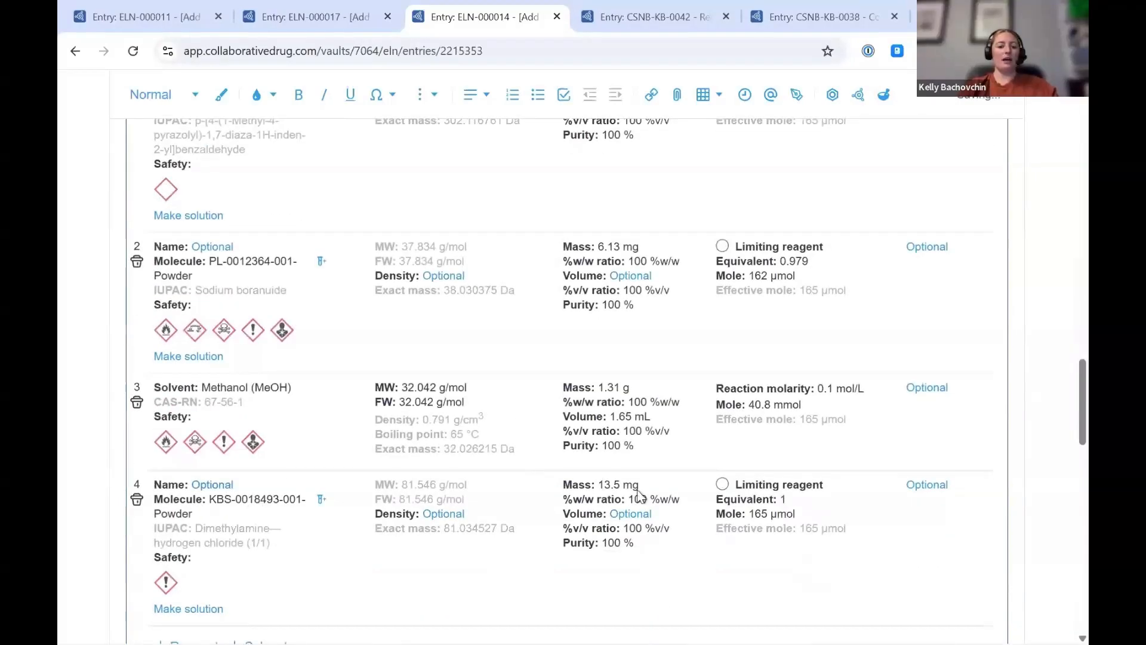
click(613, 491)
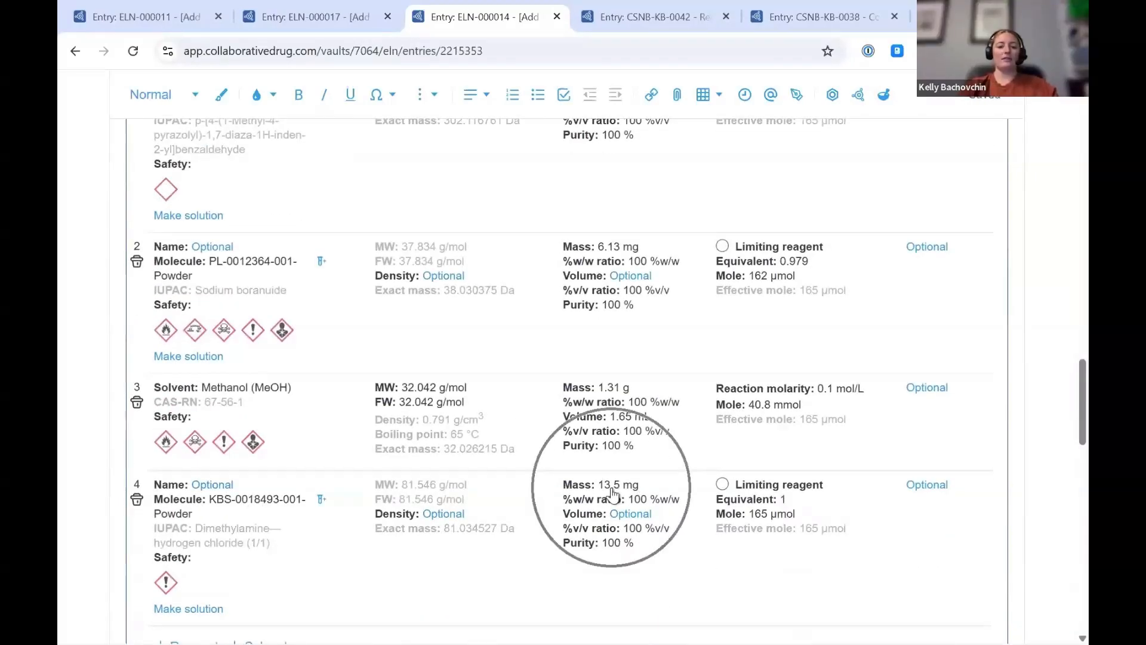
scroll(612, 490, down, 2)
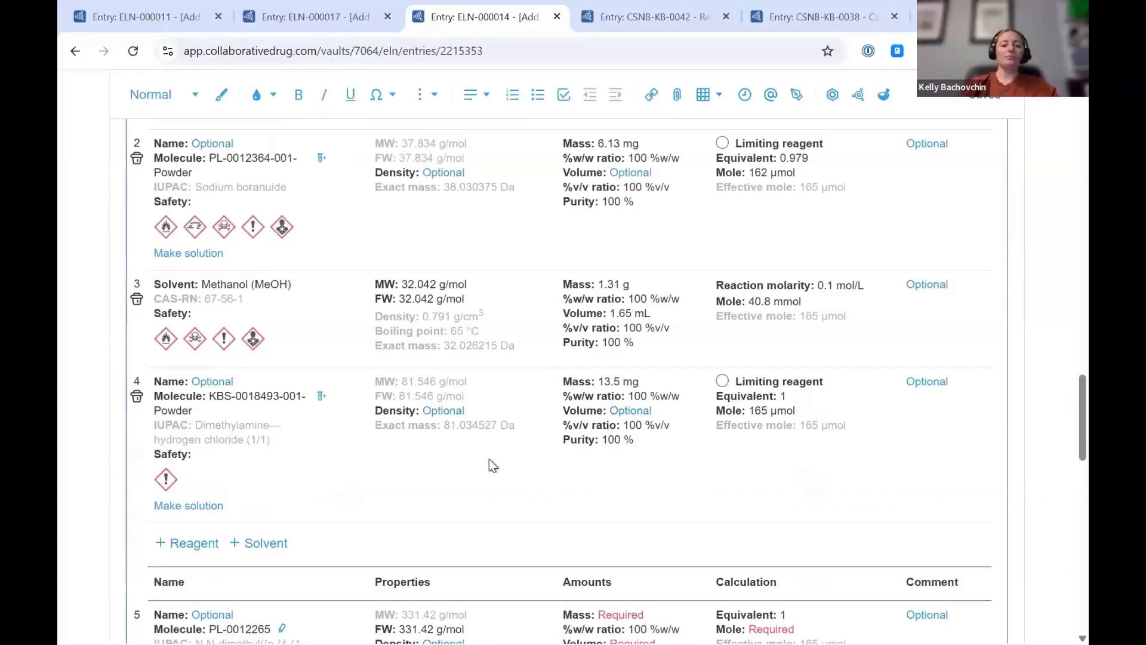
scroll(489, 458, up, 8)
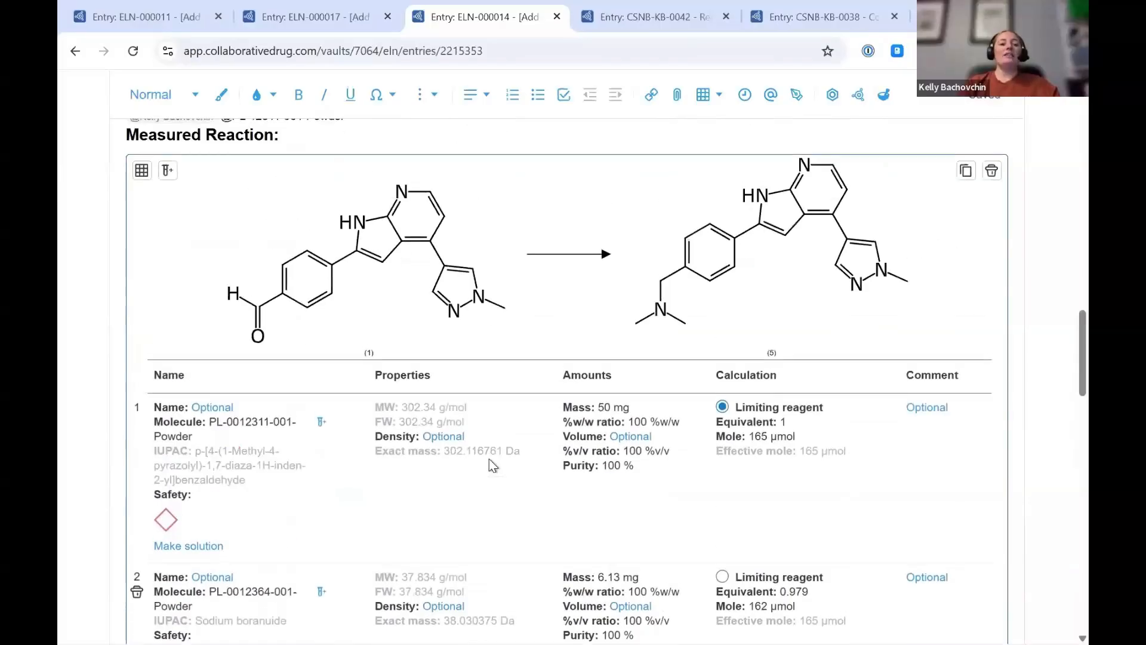
scroll(489, 464, down, 1)
click(320, 395)
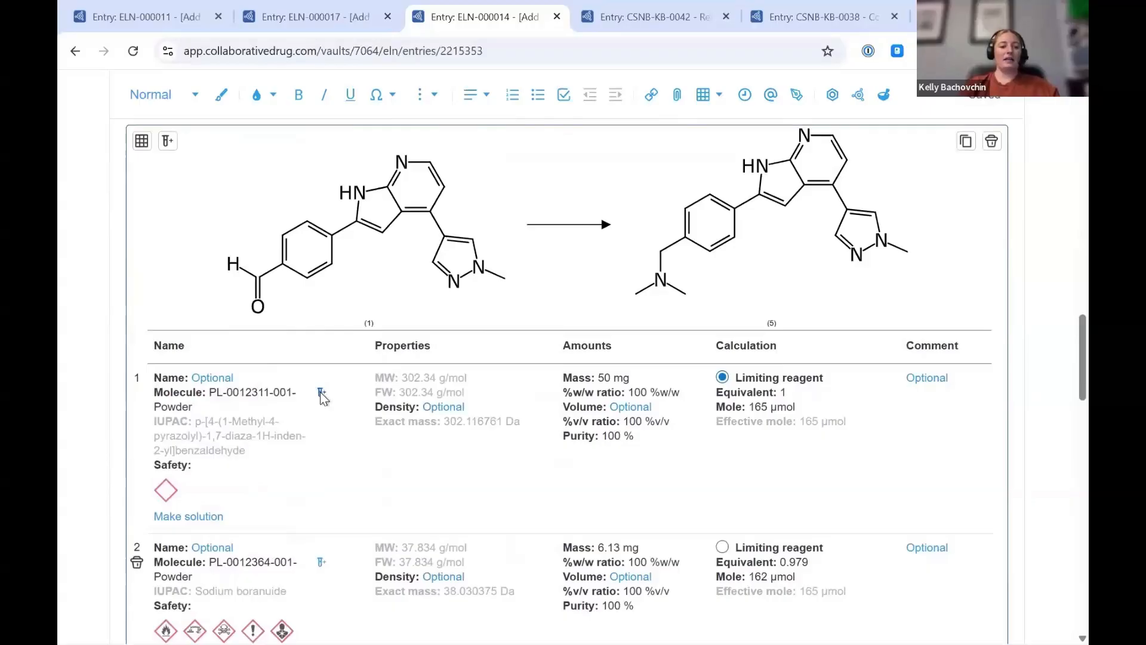
click(322, 394)
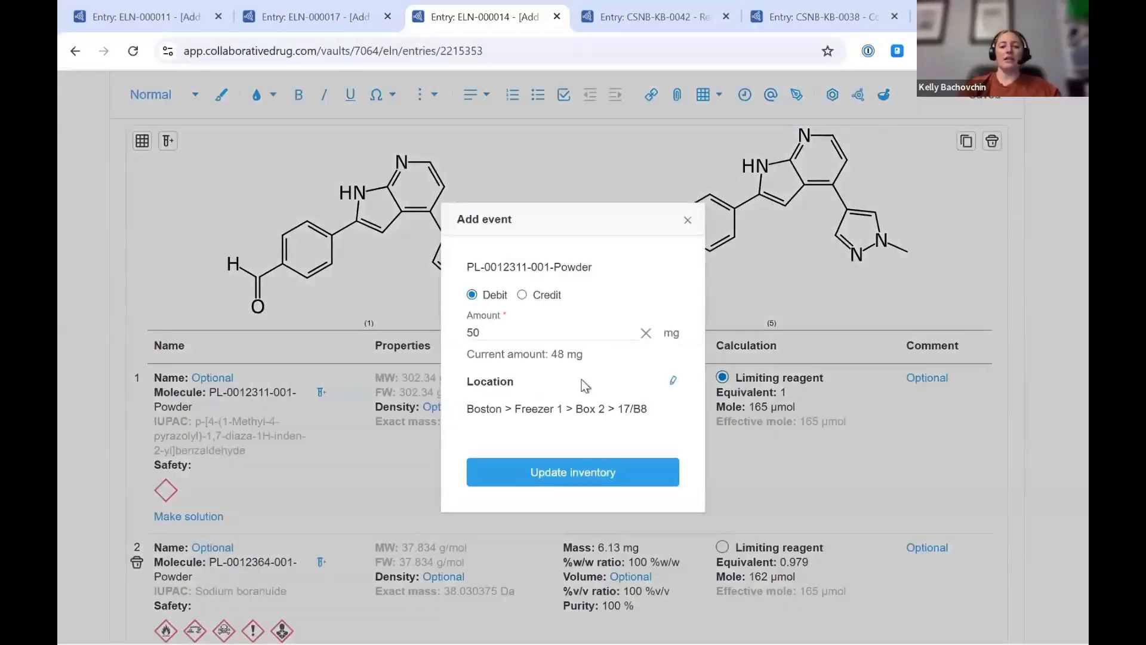
click(479, 329)
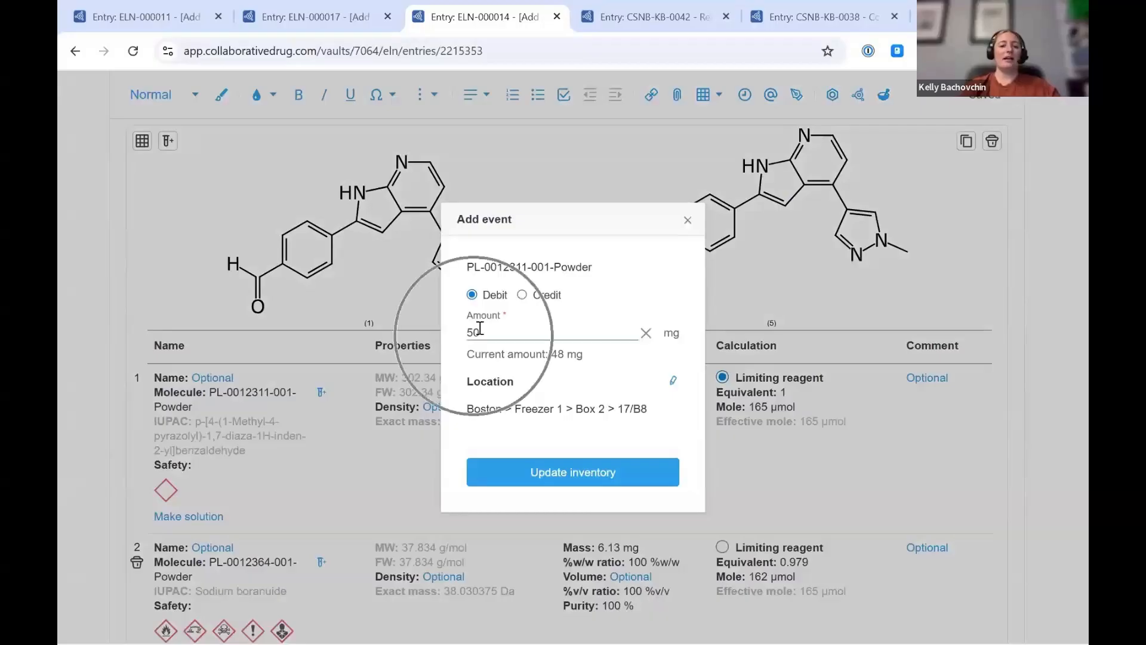
click(479, 345)
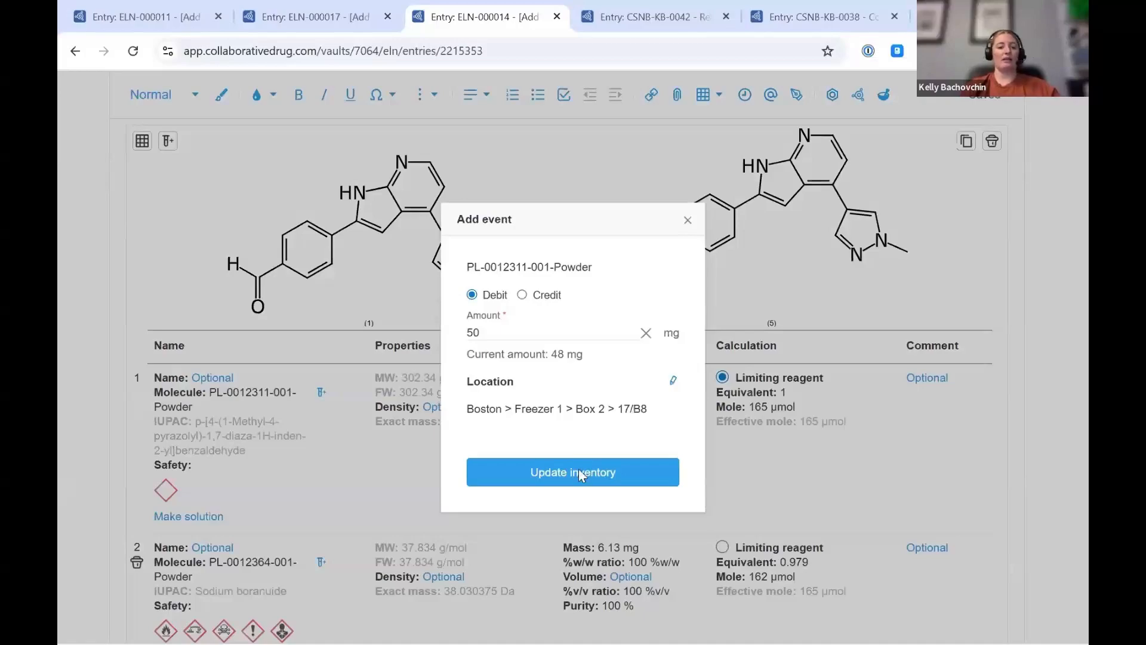
click(562, 475)
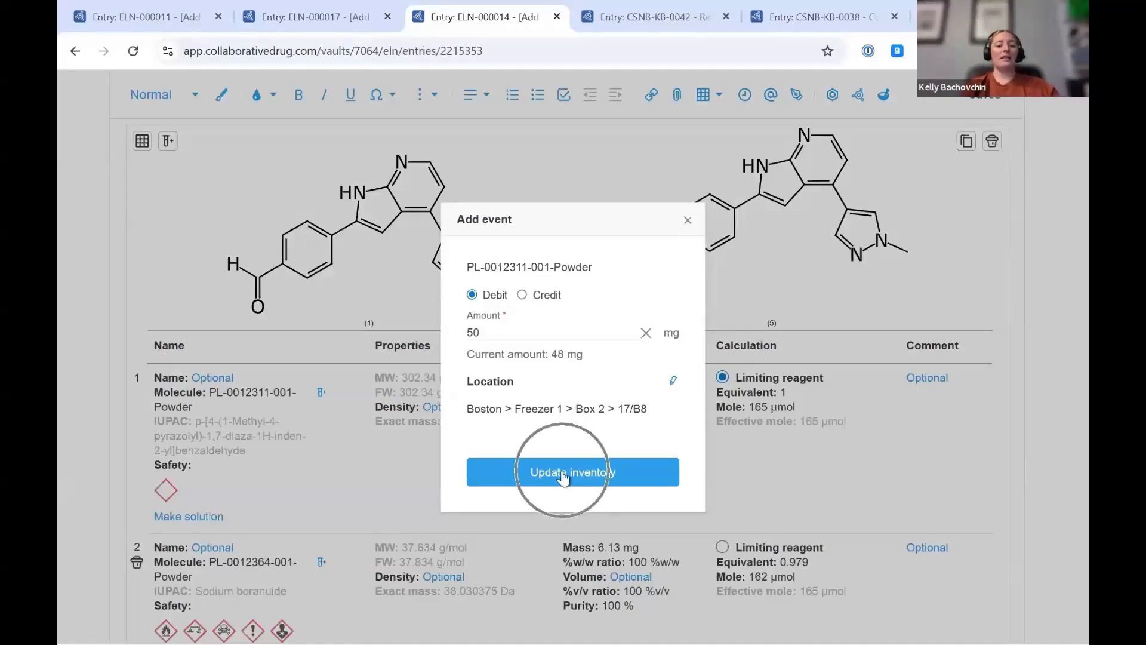
click(471, 335)
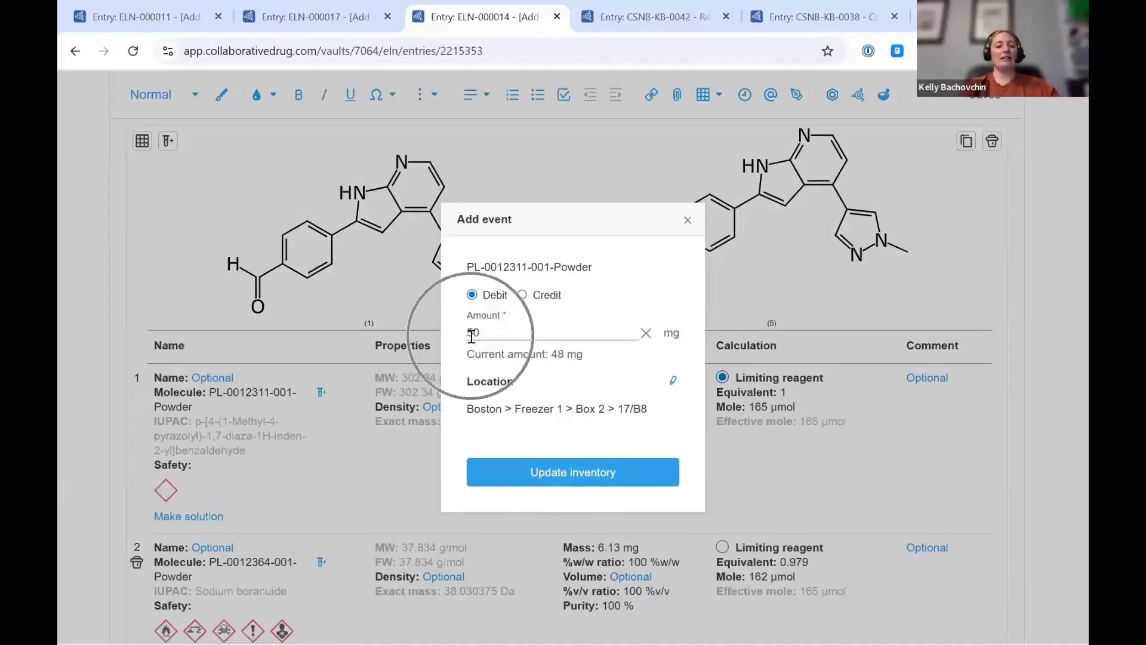
click(686, 222)
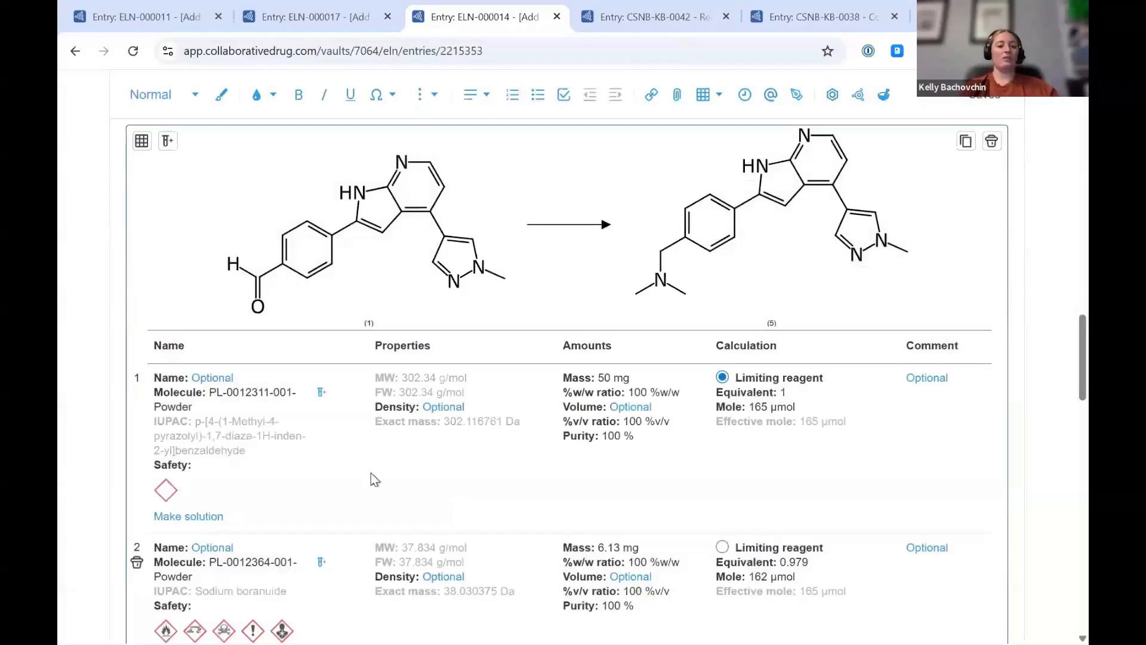
Try to run a bulk inventory event for all samples in the Measured Reaction, and dismiss the resulting dialog
scroll(370, 474, down, 1)
scroll(371, 475, down, 5)
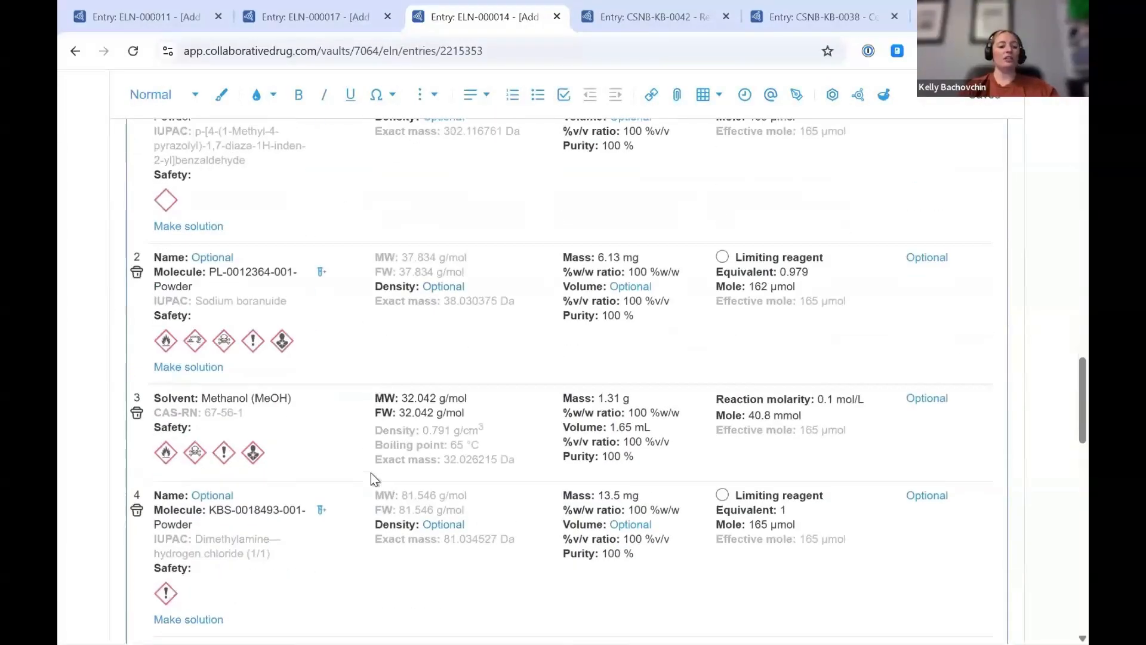
scroll(371, 473, up, 5)
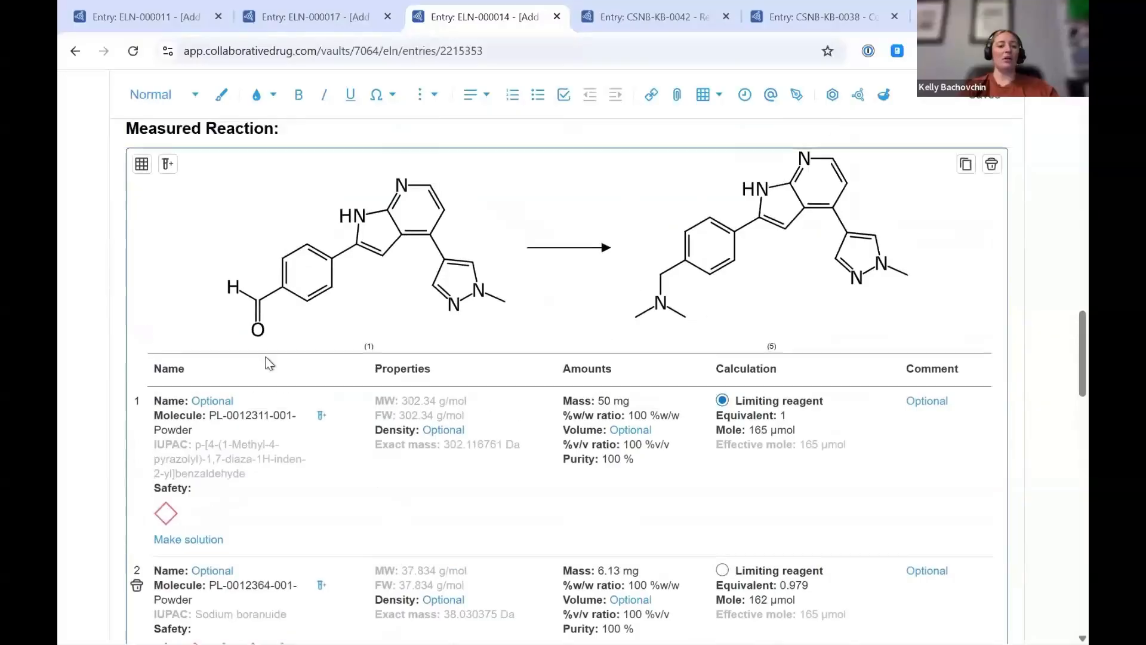
key(ctrl)
key(ctrl)
key(ctrl)
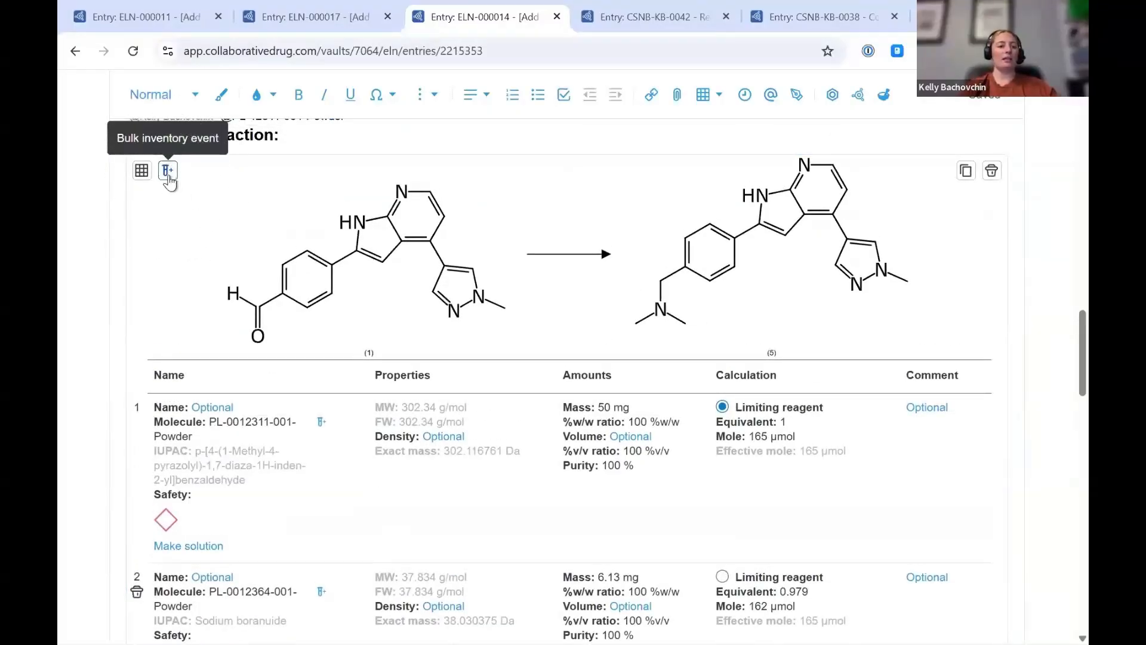
key(ctrl)
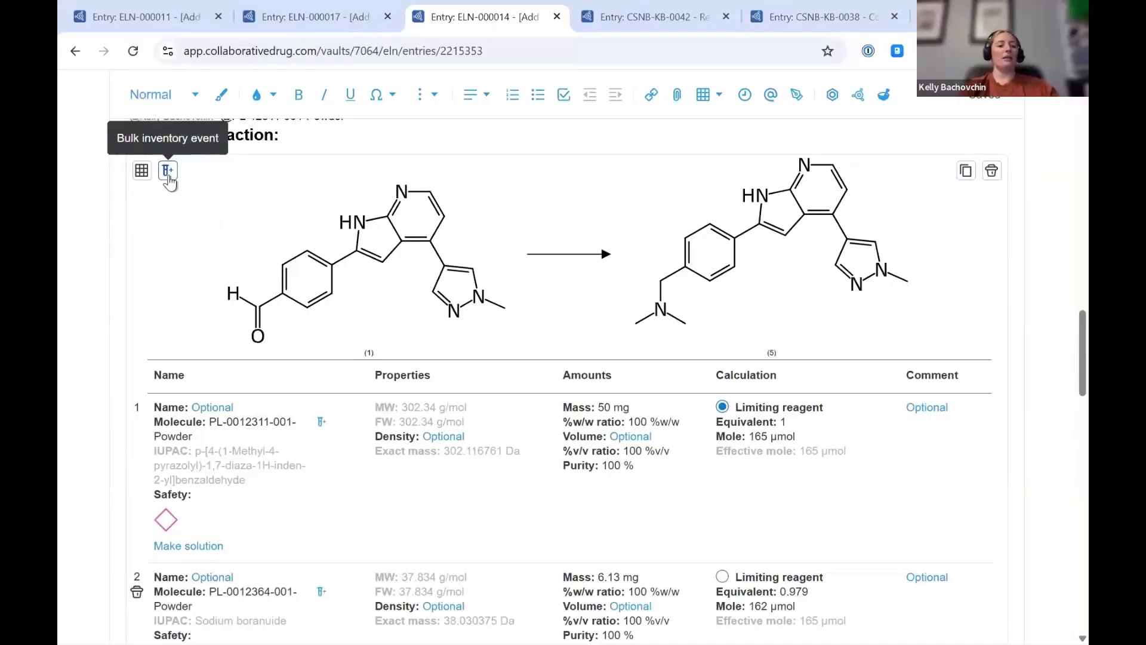
click(169, 174)
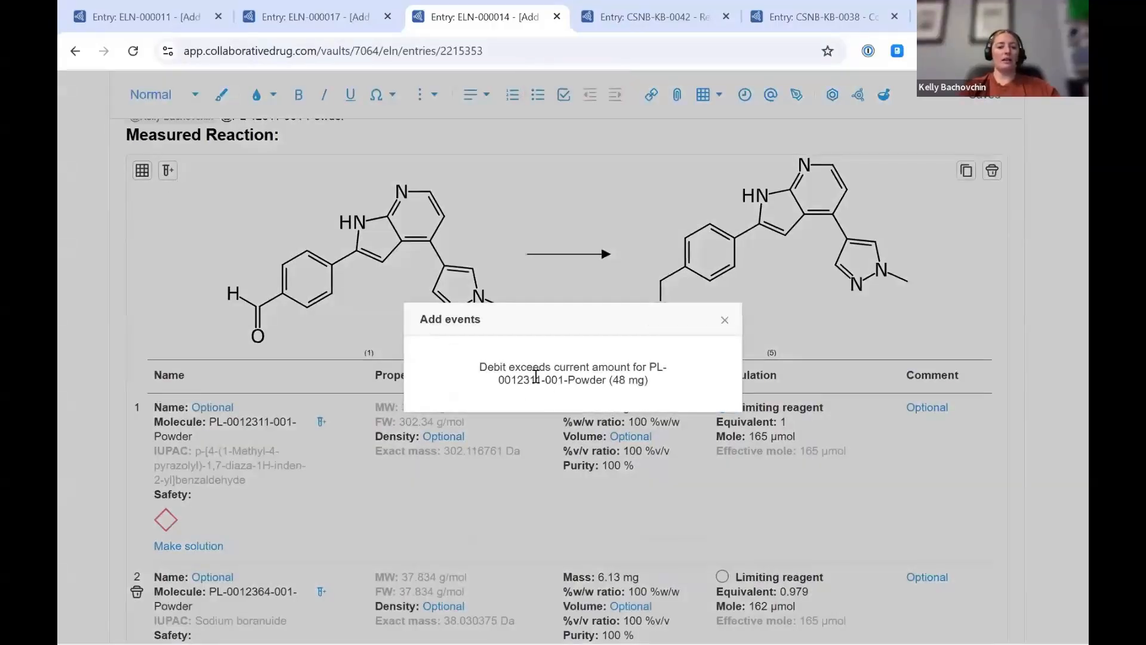
key(ctrl)
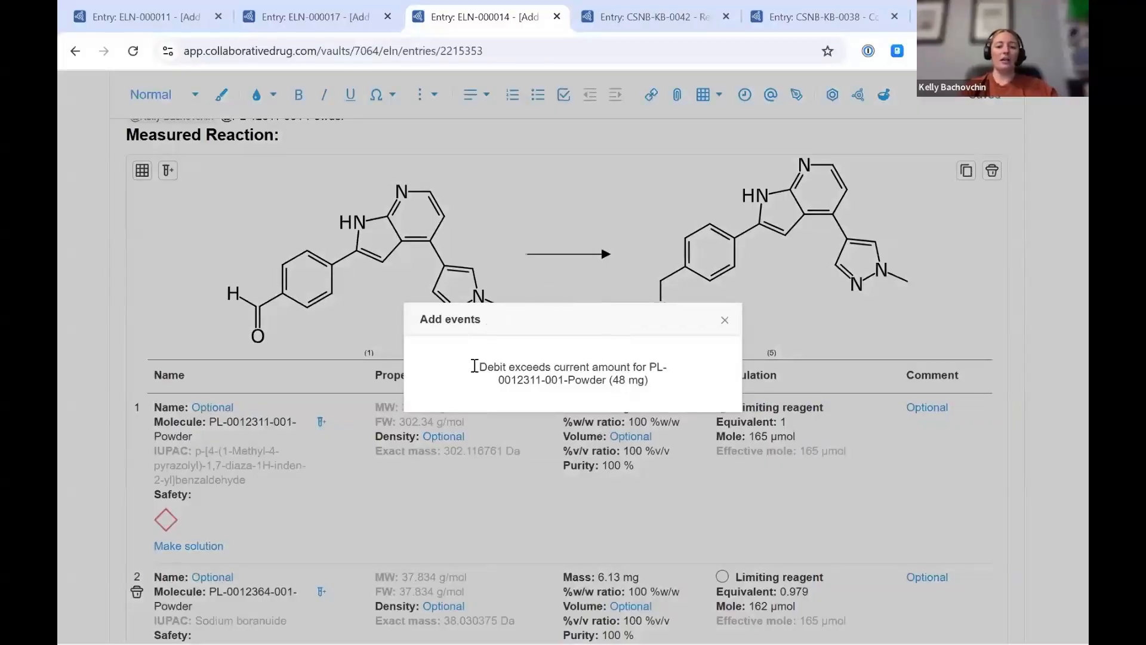
click(725, 321)
Set the mass of reagent 1, the limiting reagent of the Measured Reaction, to 48 mg
scroll(381, 544, down, 4)
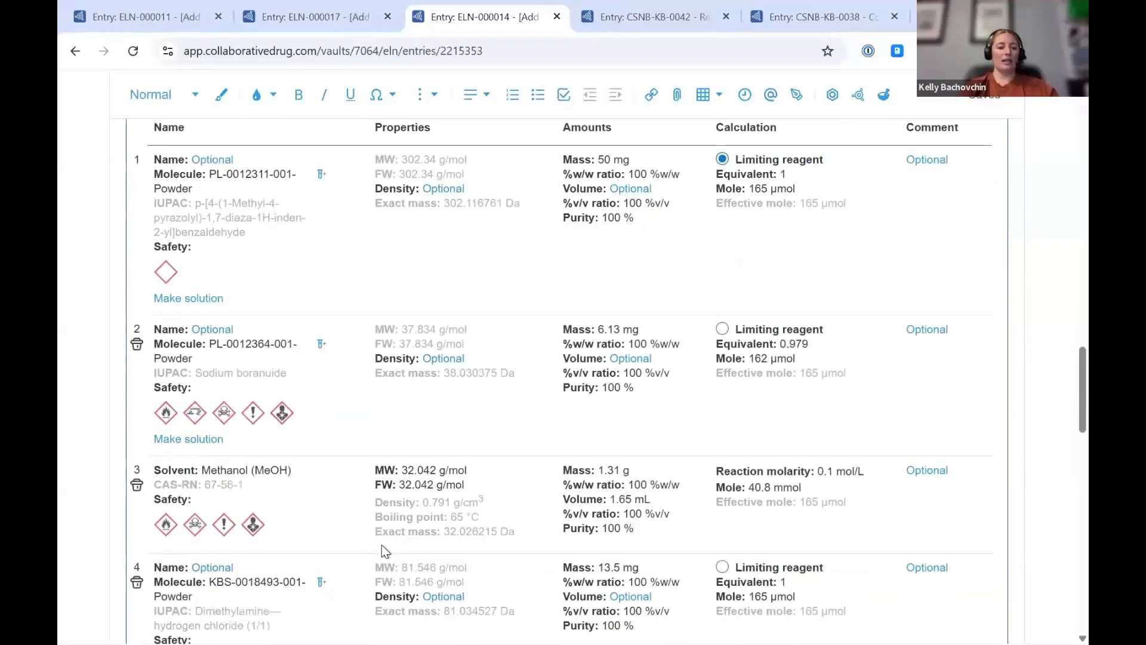
scroll(381, 544, down, 2)
scroll(381, 544, up, 4)
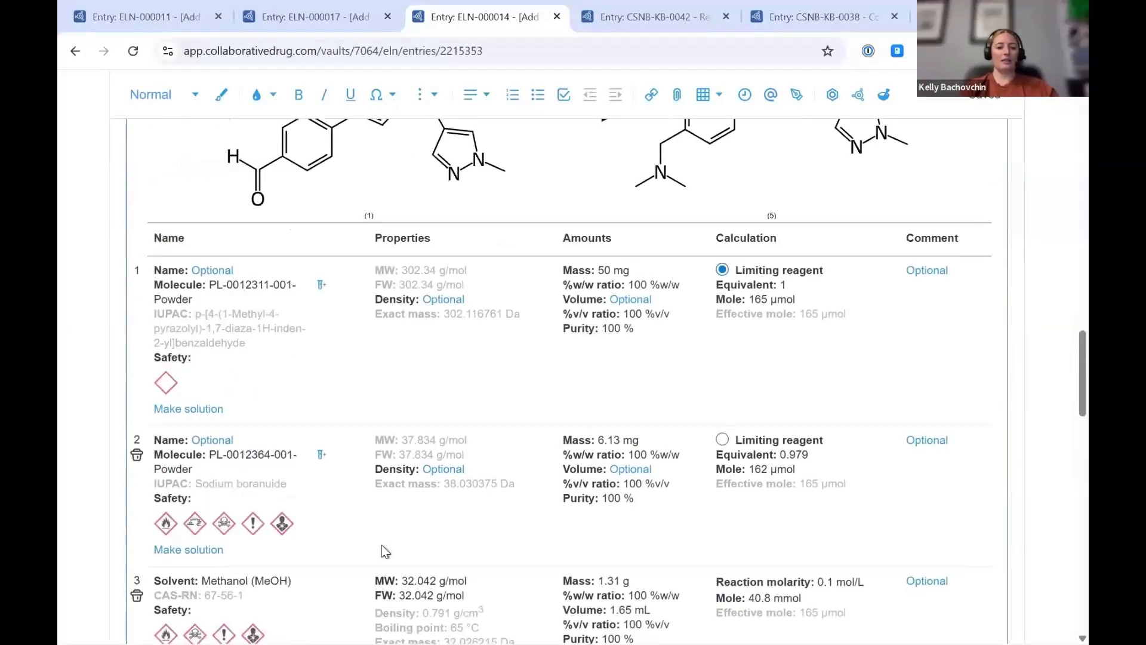
scroll(381, 545, down, 3)
scroll(382, 544, up, 2)
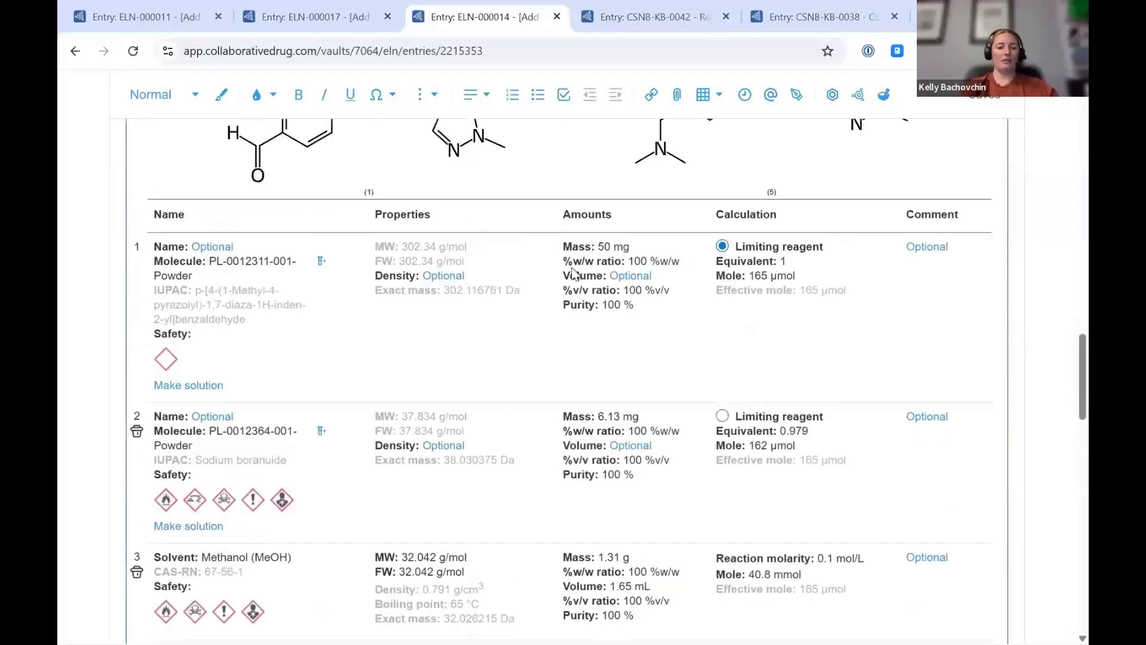
click(606, 246)
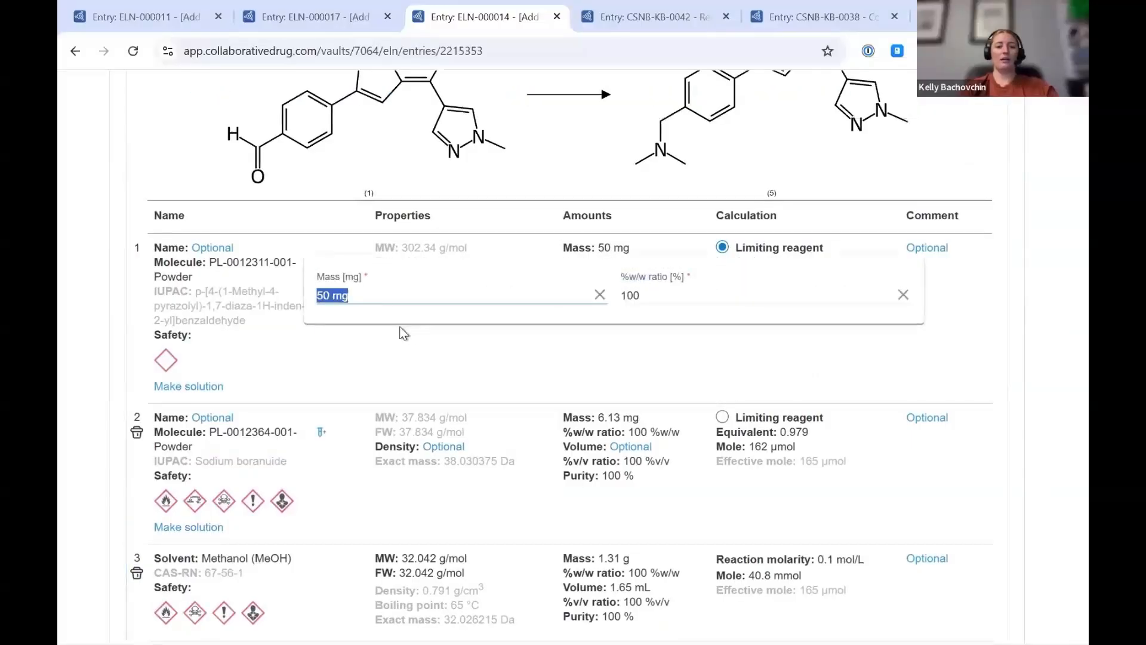
text(48)
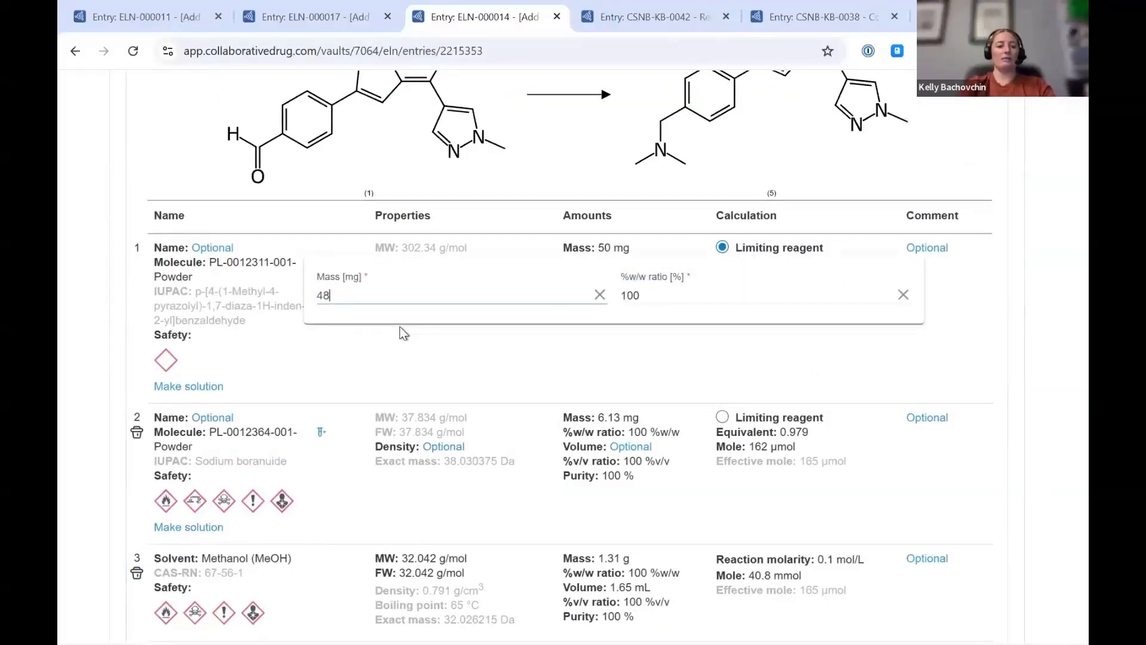
key(Return)
Run the bulk inventory event for the Measured Reaction and confirm debiting all its reagent samples
scroll(333, 292, up, 4)
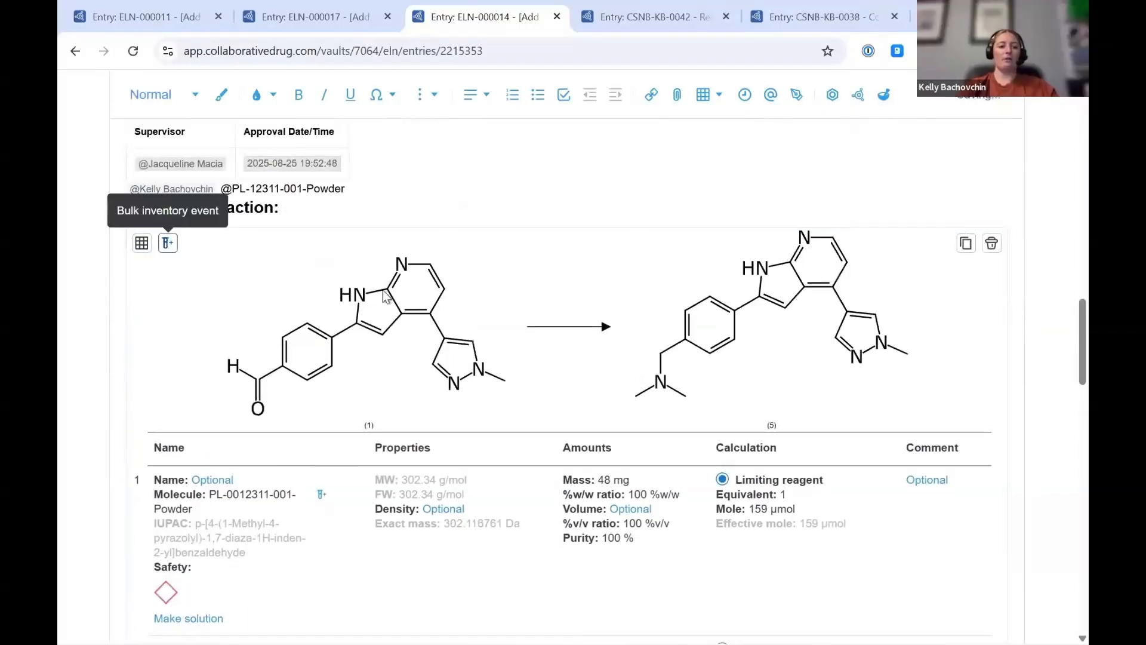
click(169, 249)
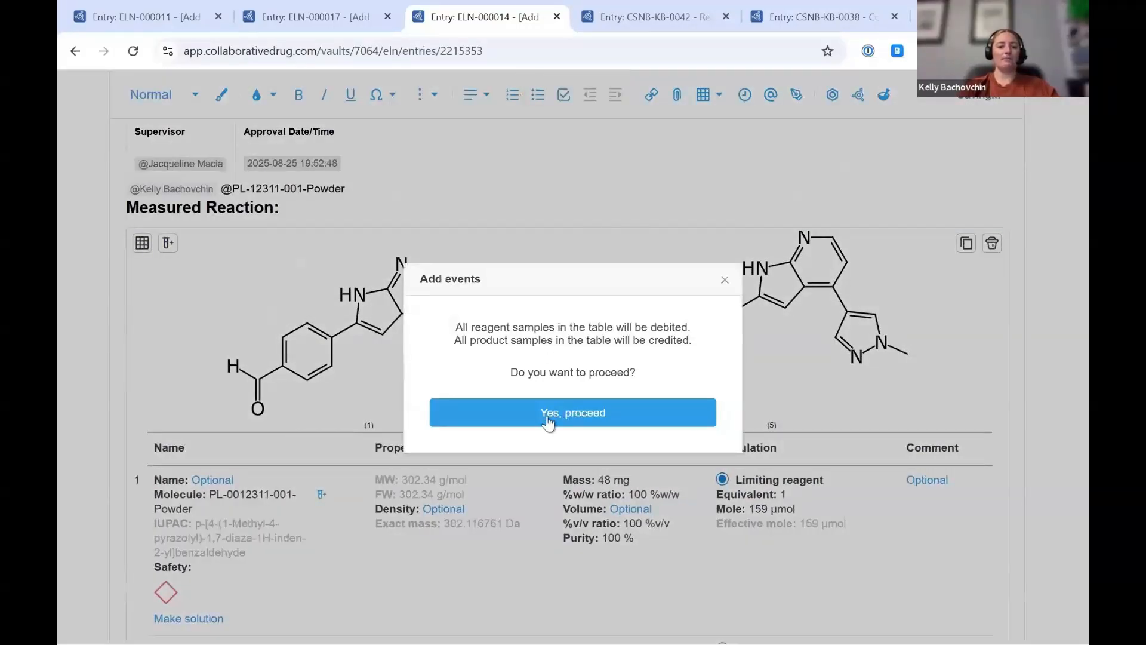
click(561, 419)
click(561, 419)
click(561, 419)
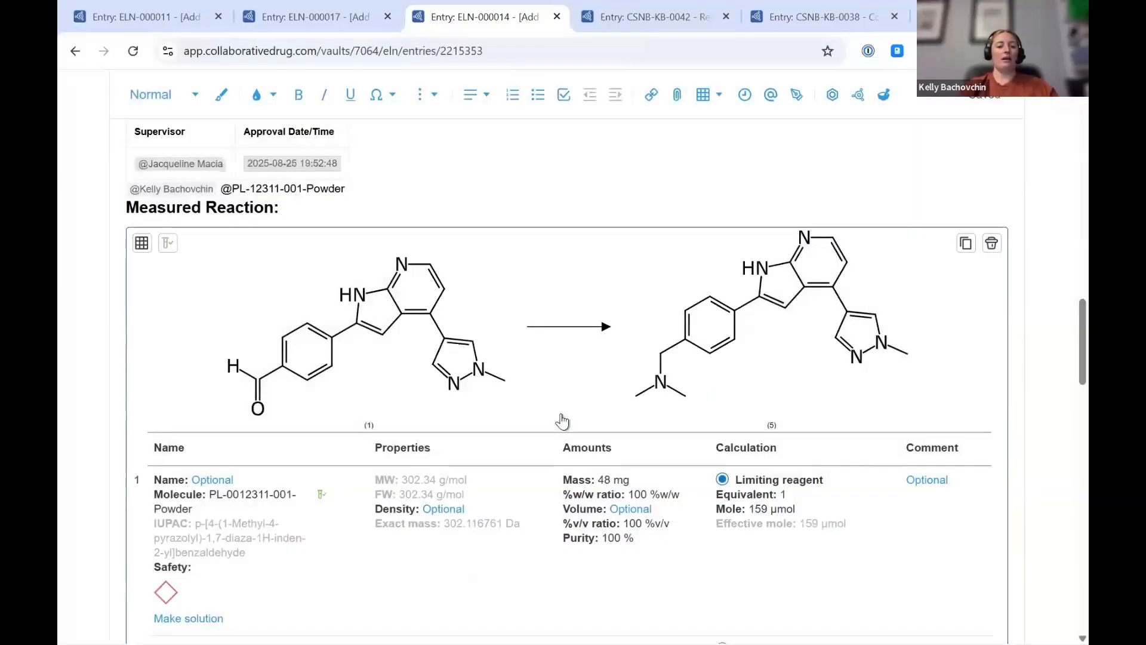
Check the remaining inventory amounts of the debited samples for reagents 1, 2 and 4
scroll(561, 421, down, 4)
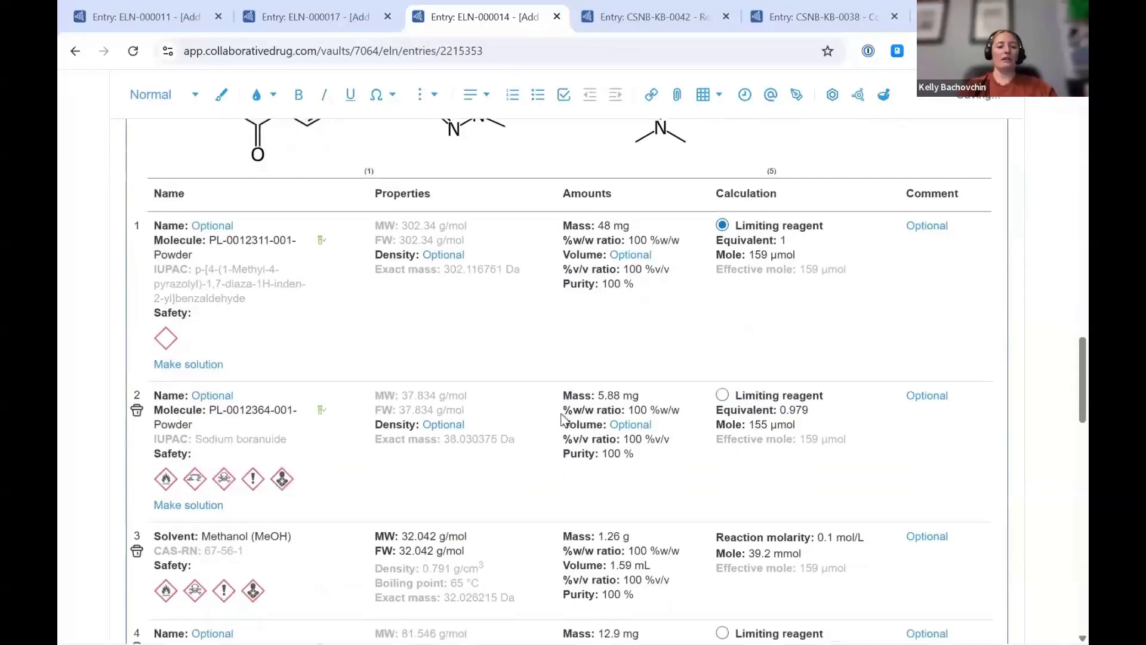
click(321, 208)
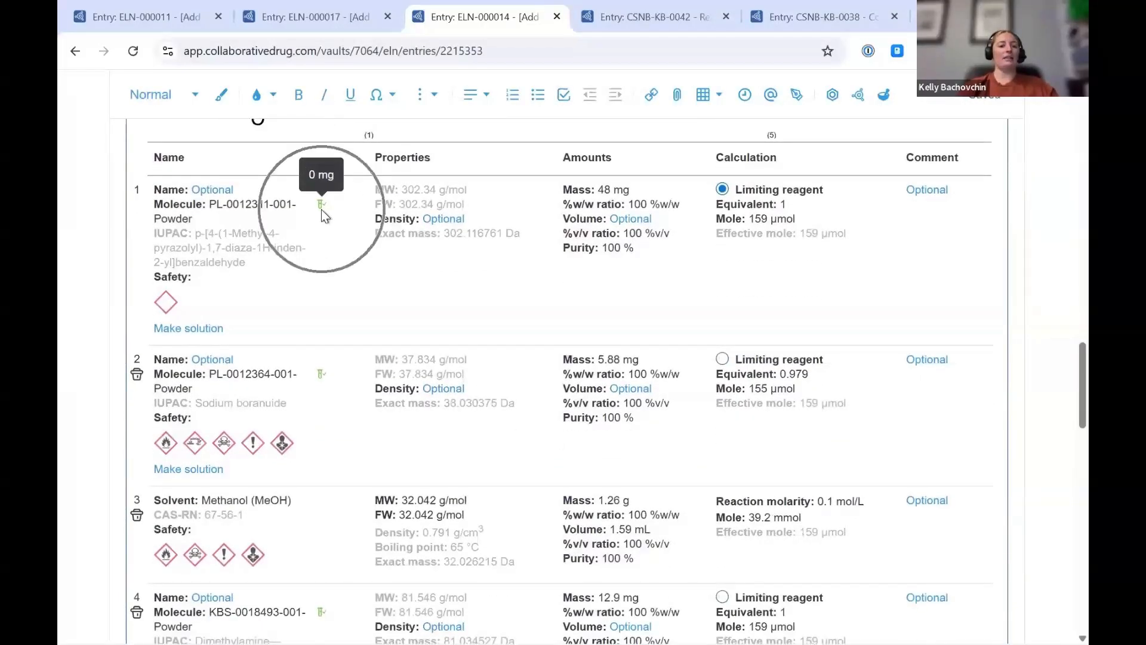
click(321, 209)
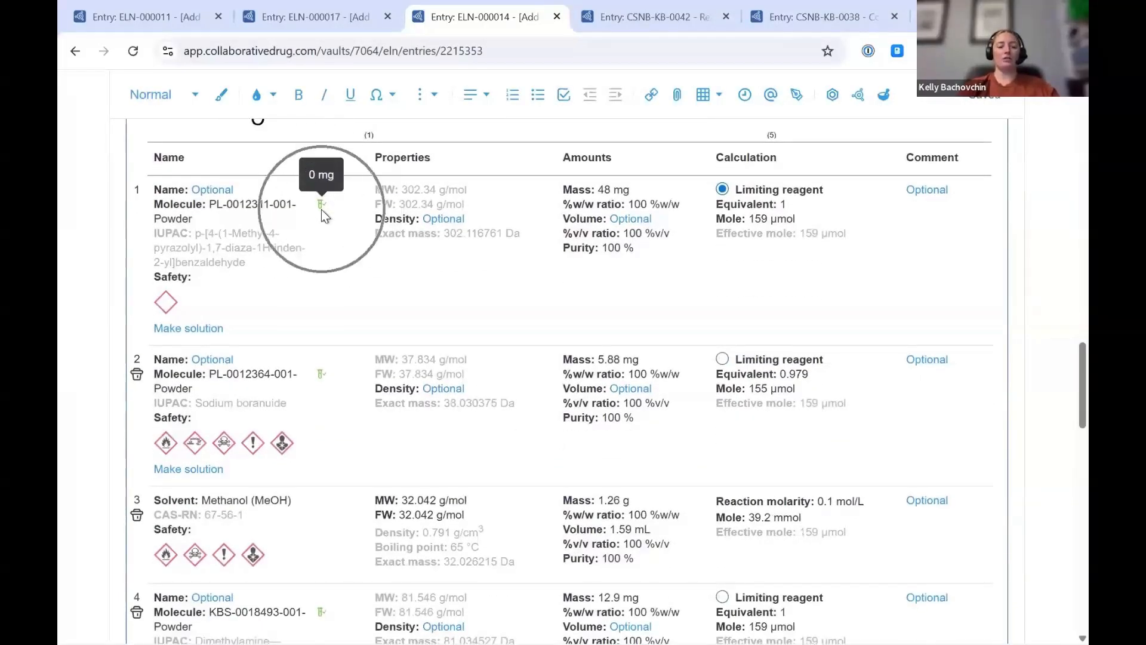
click(322, 381)
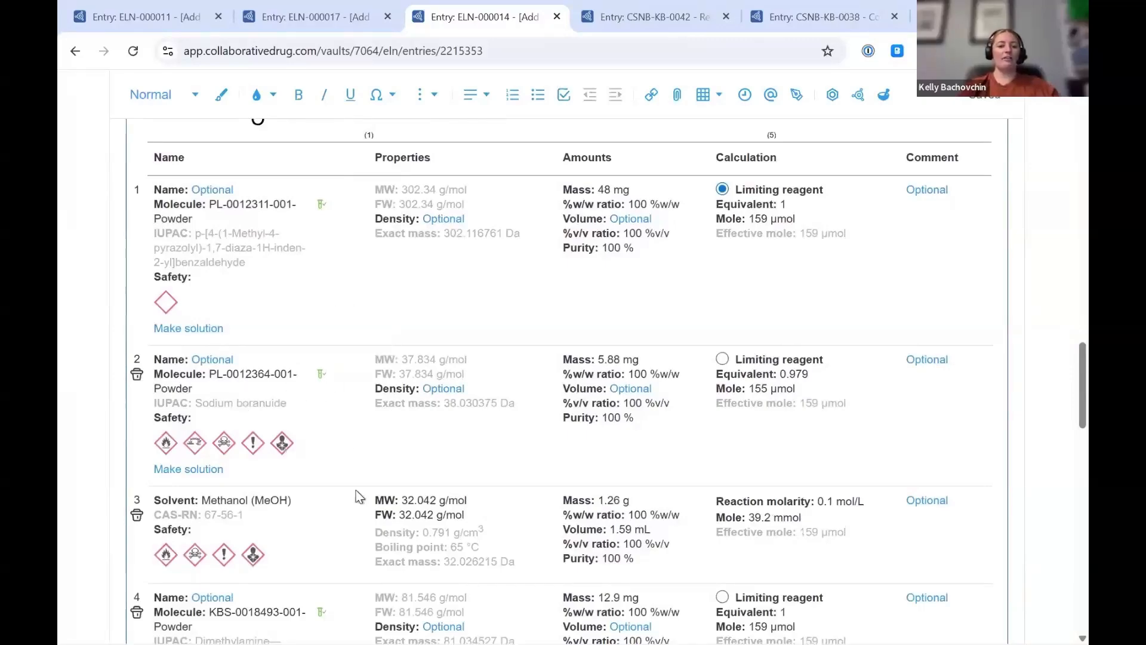
scroll(360, 496, down, 3)
click(325, 429)
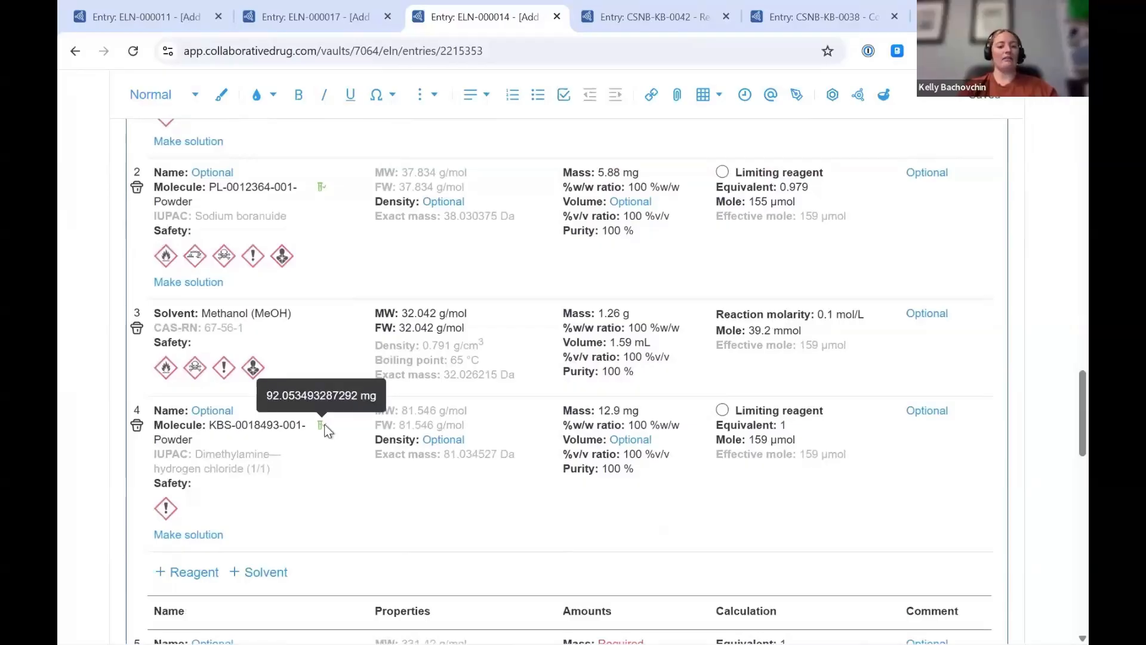
scroll(320, 203, up, 3)
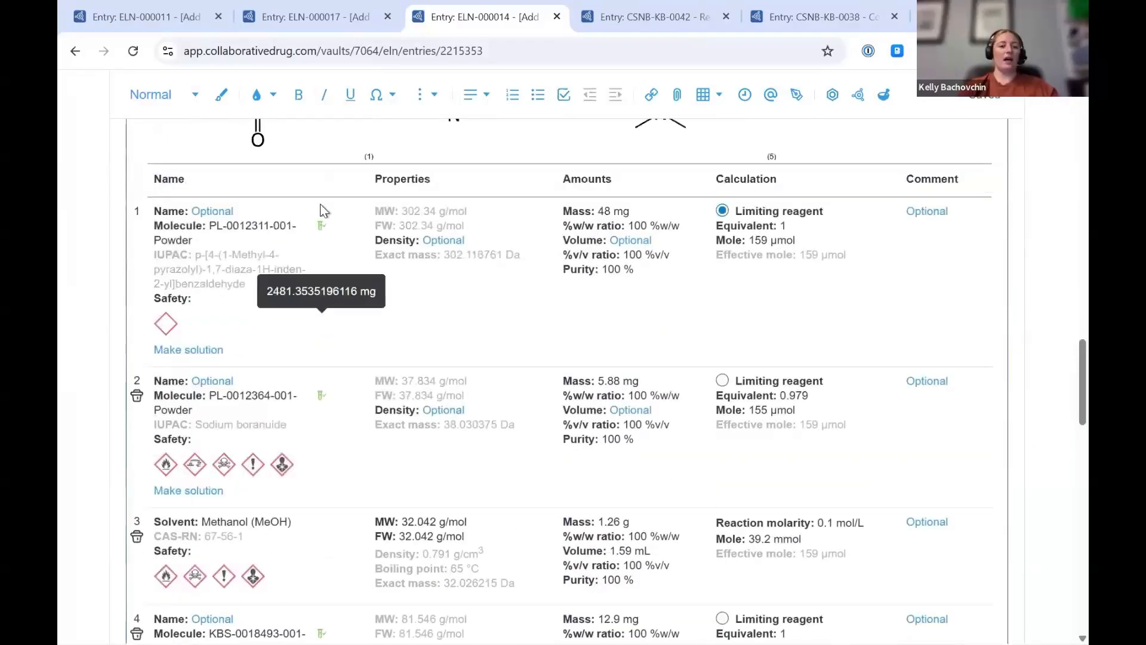
Recheck the remaining inventory amount of the sample linked to reagent 1 in the Measured Reaction
click(614, 245)
mouse_move(322, 251)
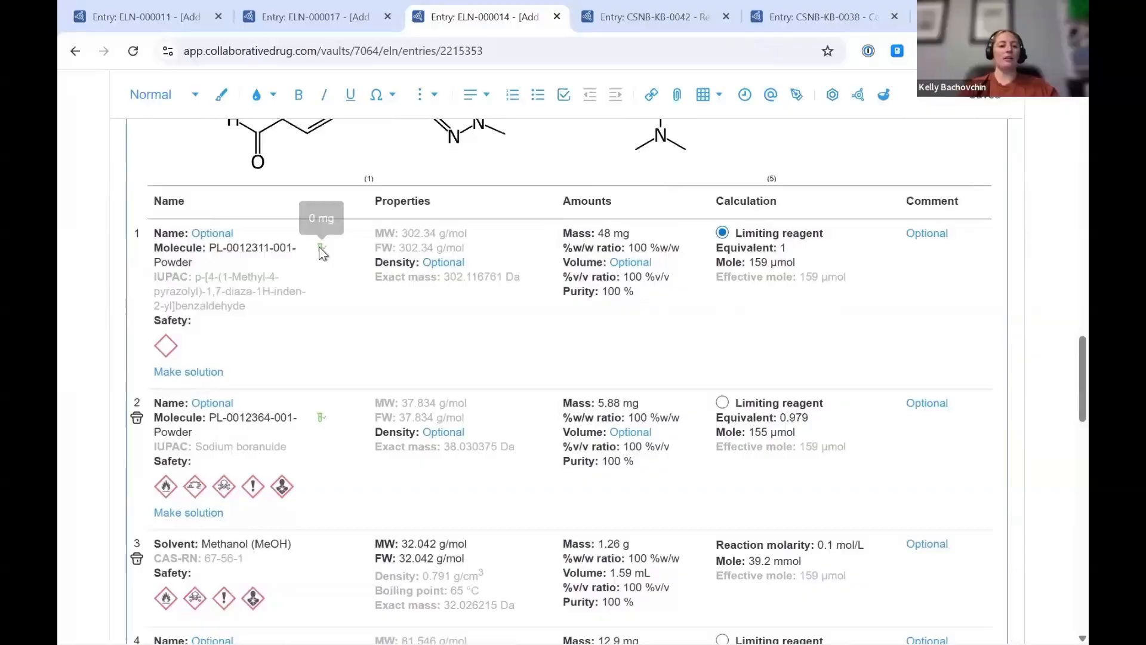
click(321, 249)
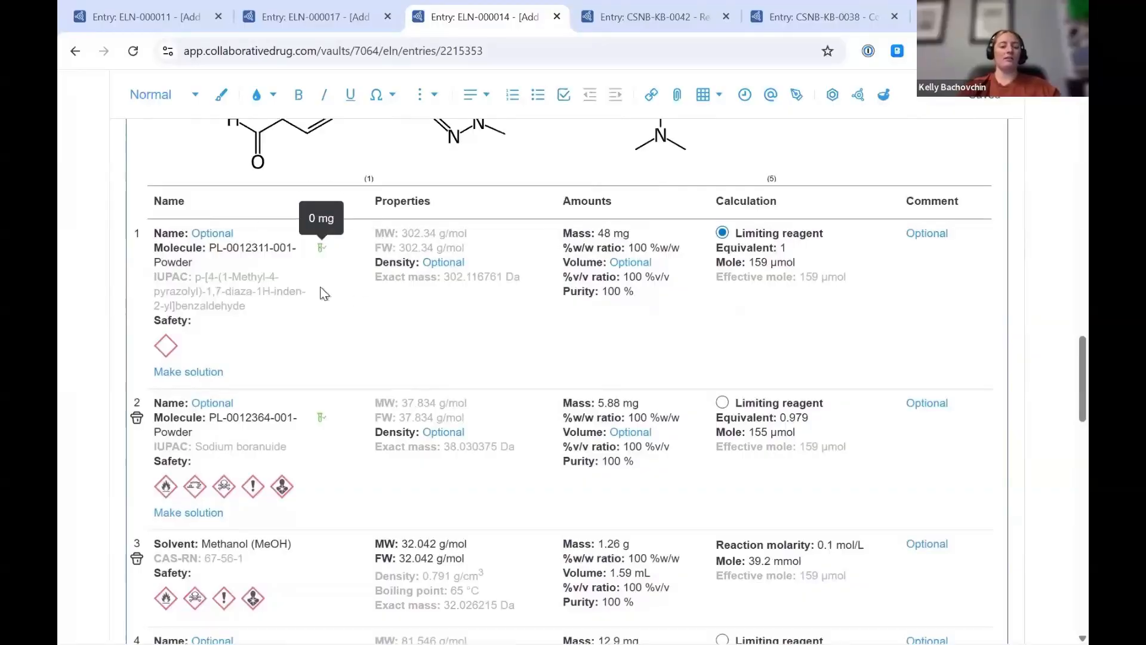
Mark User Mentions, Copy/Paste Reactions, Link Inventory samples and Debit from the Inventory on the ELN page as done in the Objective/Purpose checklist
scroll(389, 375, up, 1)
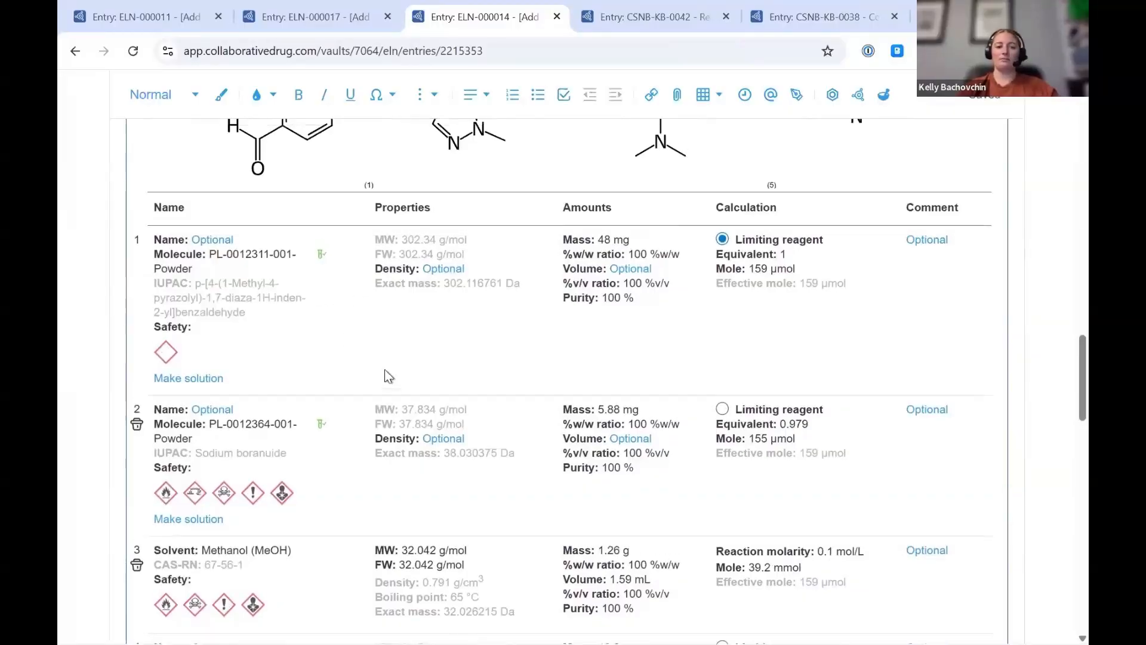
scroll(384, 369, up, 10)
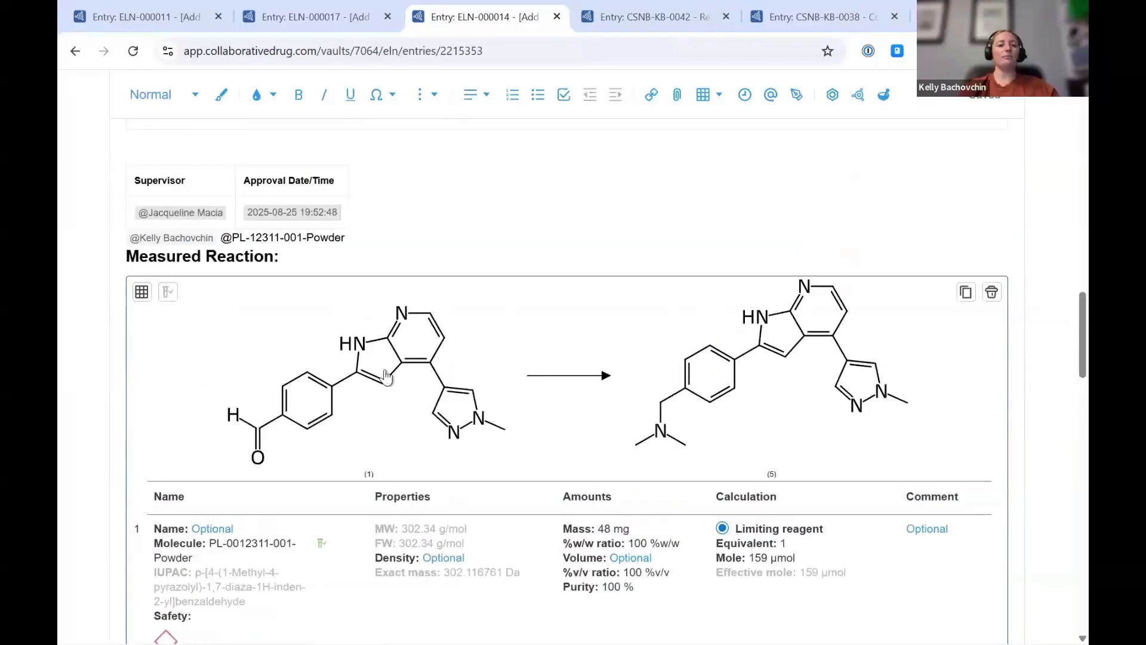
scroll(386, 376, up, 10)
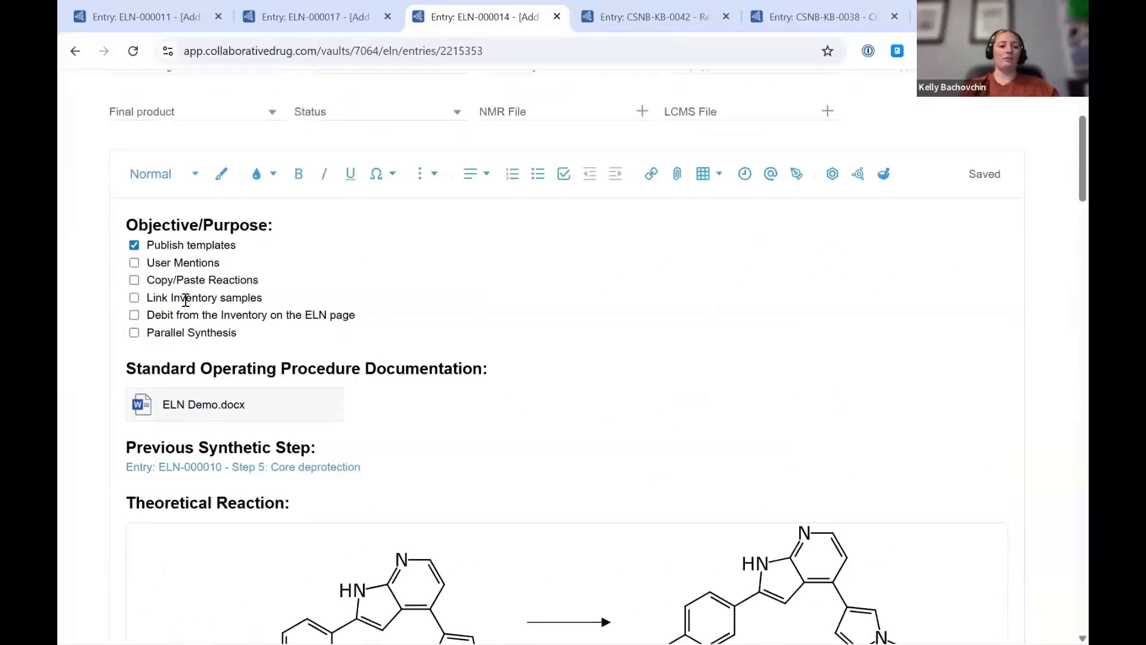
click(134, 266)
click(135, 282)
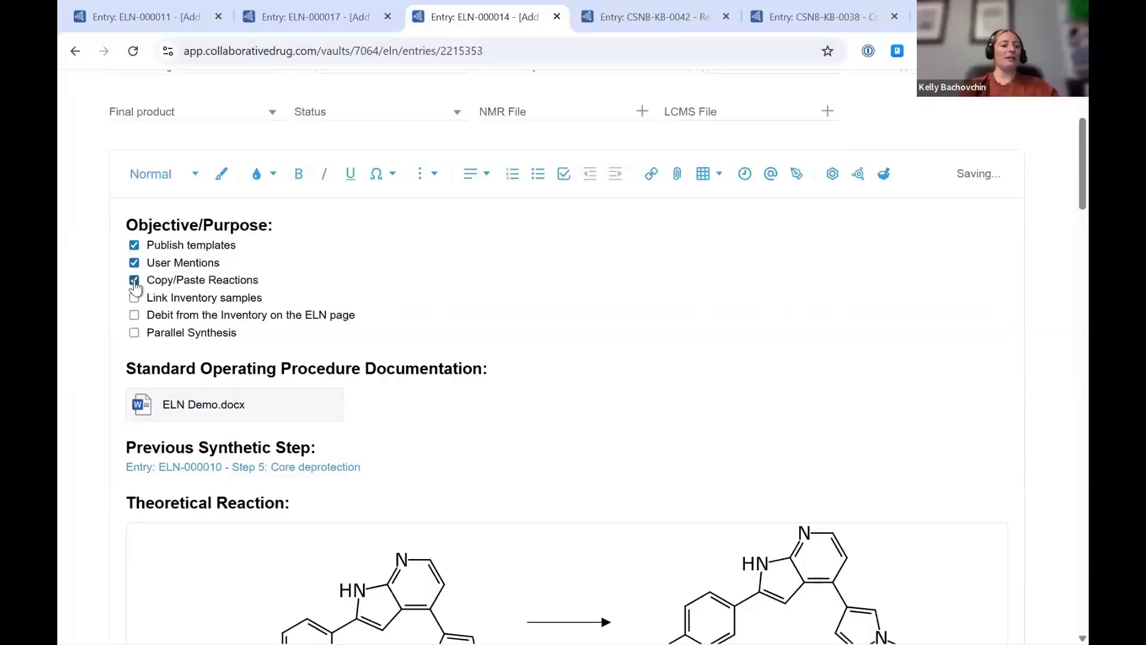
click(133, 299)
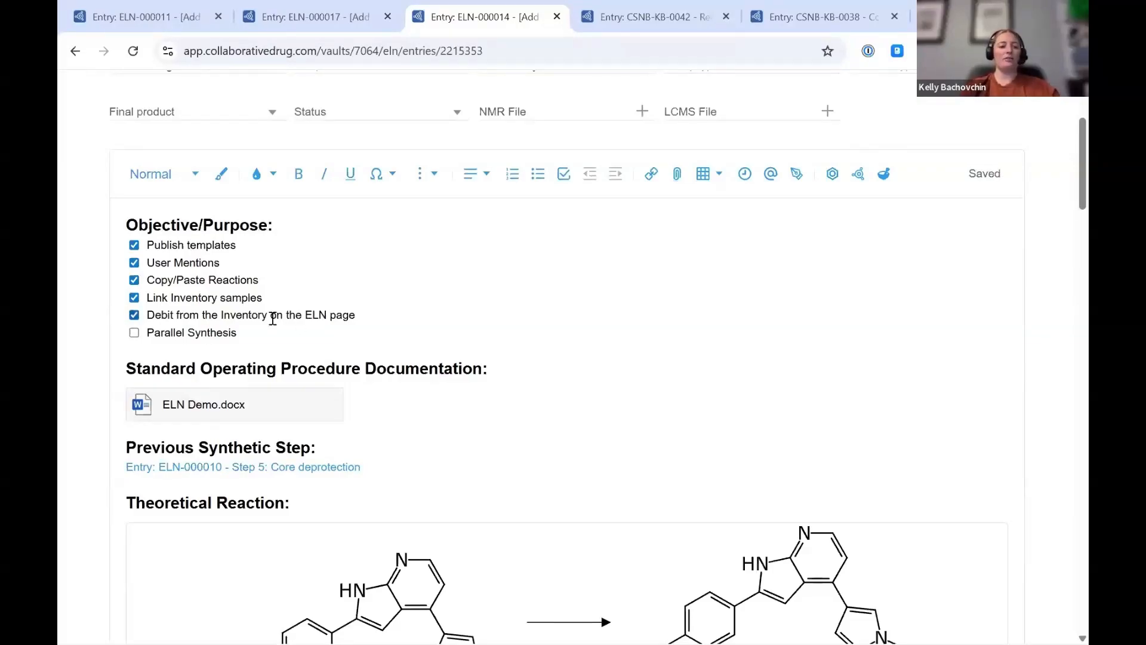
Open the reaction scheme under Parallel Reactions for editing in the structure editor
scroll(349, 325, down, 1)
scroll(349, 326, down, 1)
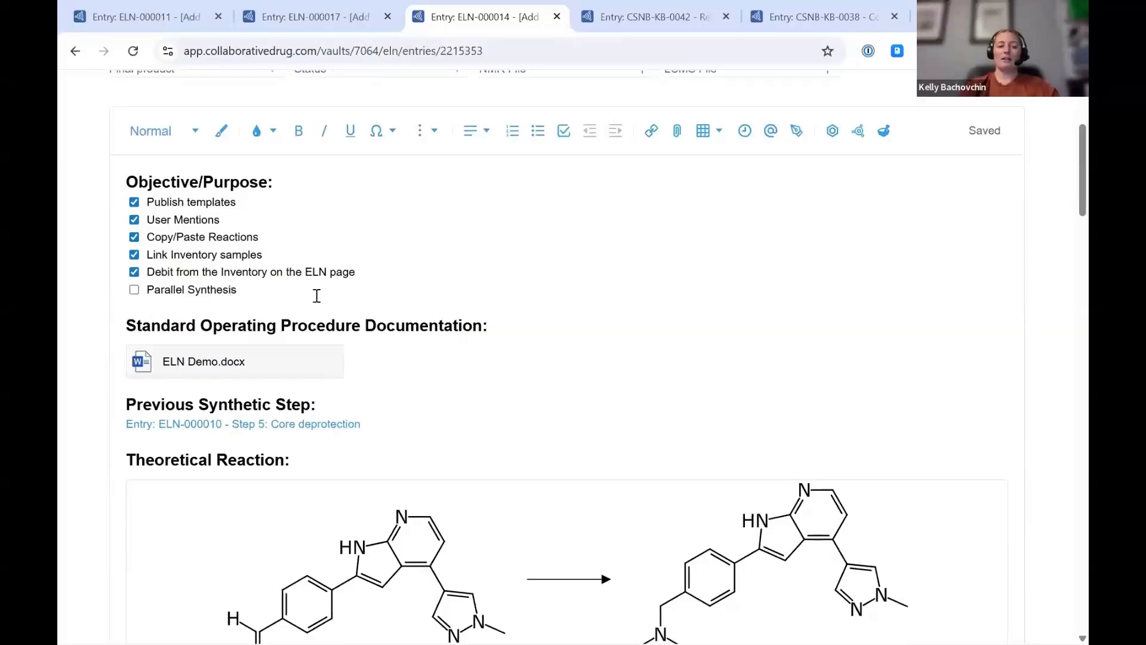
scroll(967, 420, down, 1)
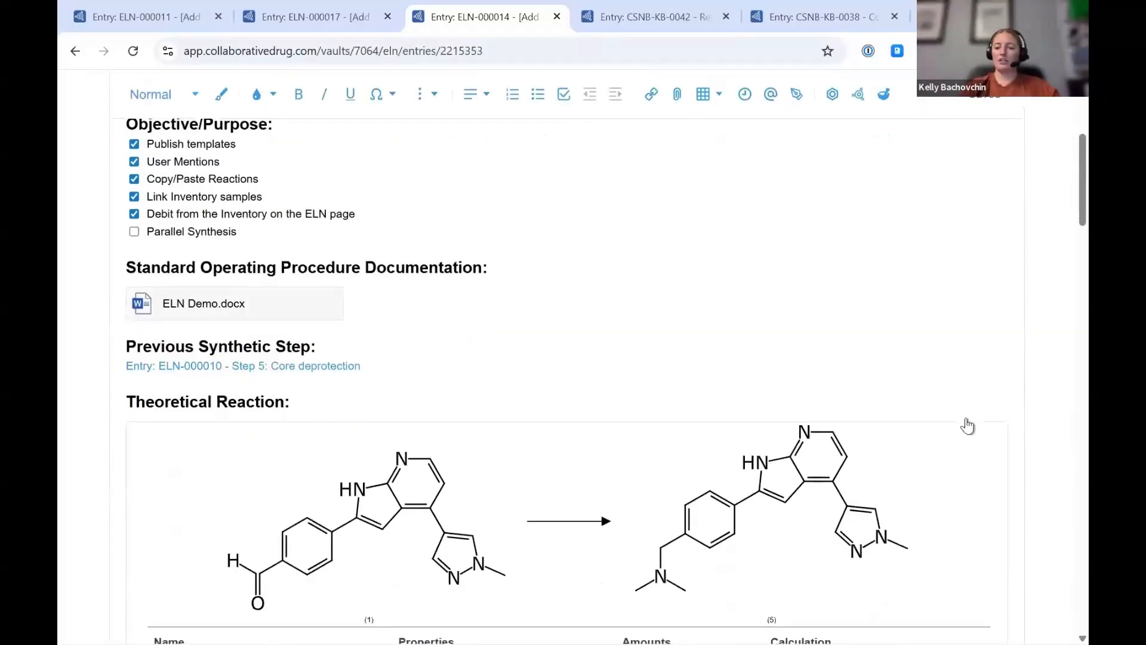
scroll(967, 424, down, 10)
scroll(967, 424, up, 6)
scroll(967, 426, down, 15)
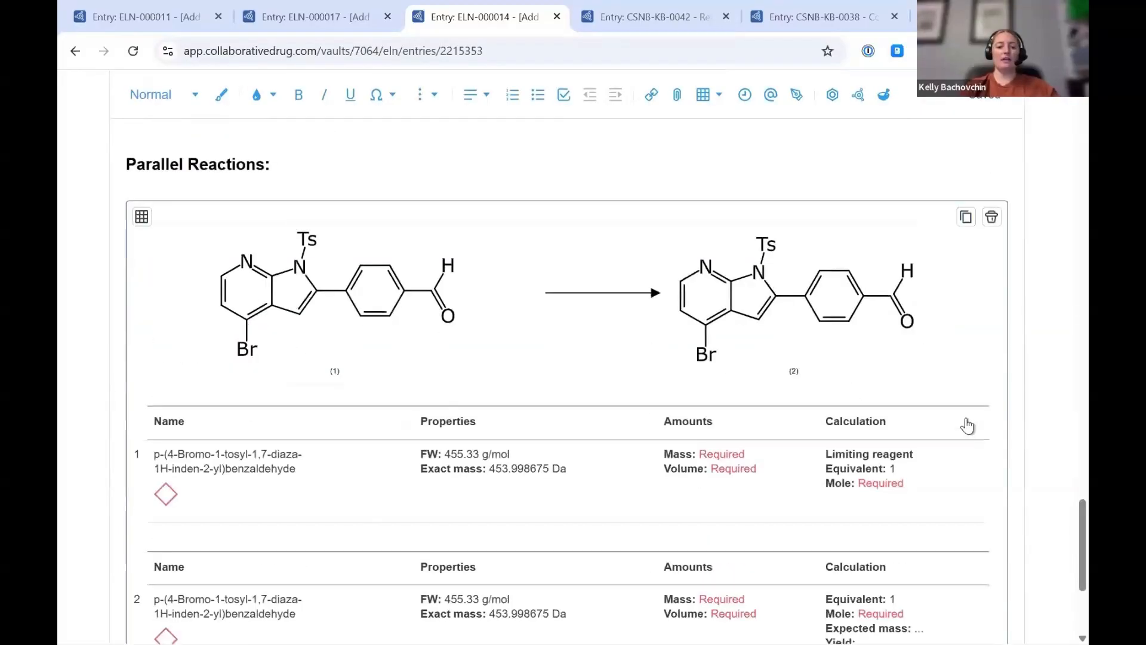
scroll(967, 424, down, 1)
scroll(967, 424, up, 1)
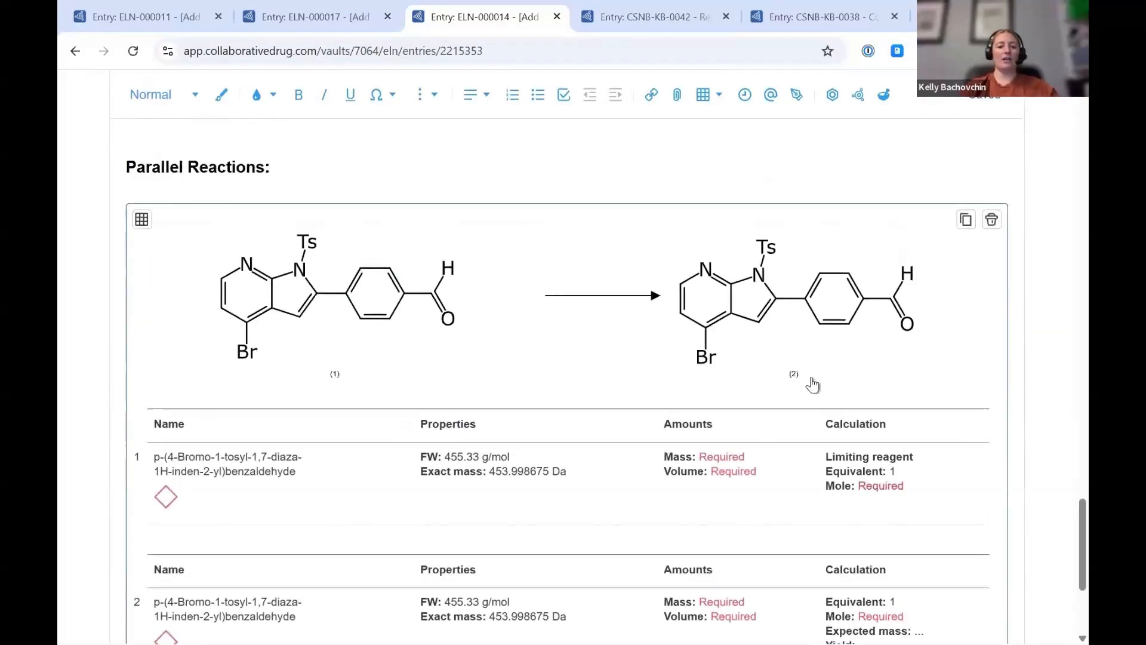
double_click(452, 308)
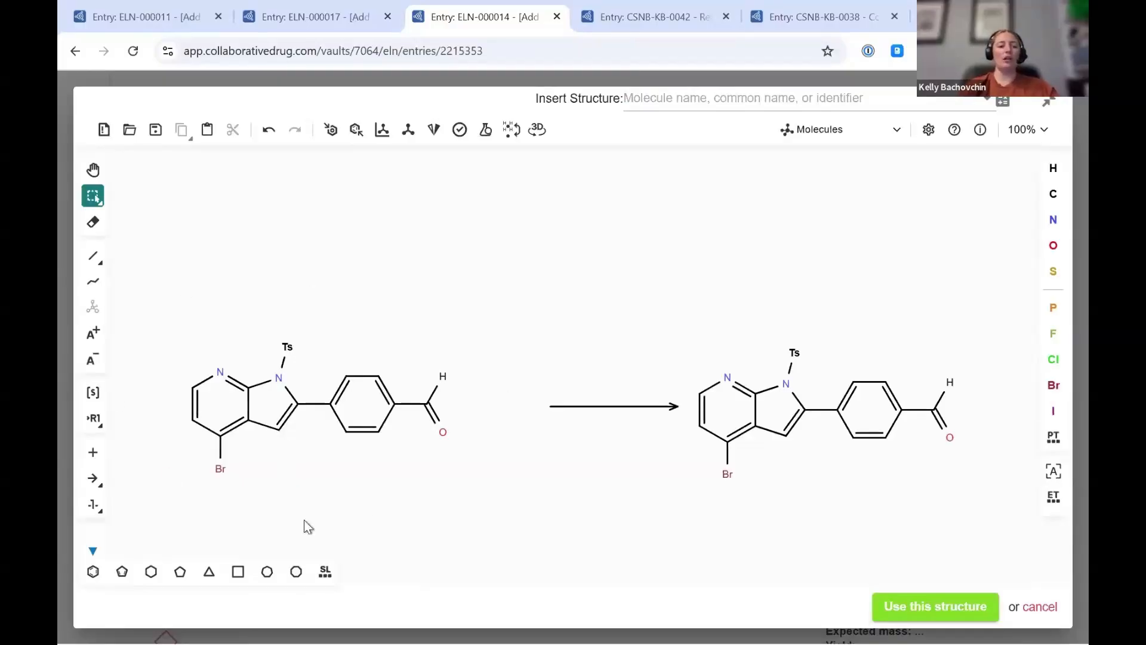
click(94, 419)
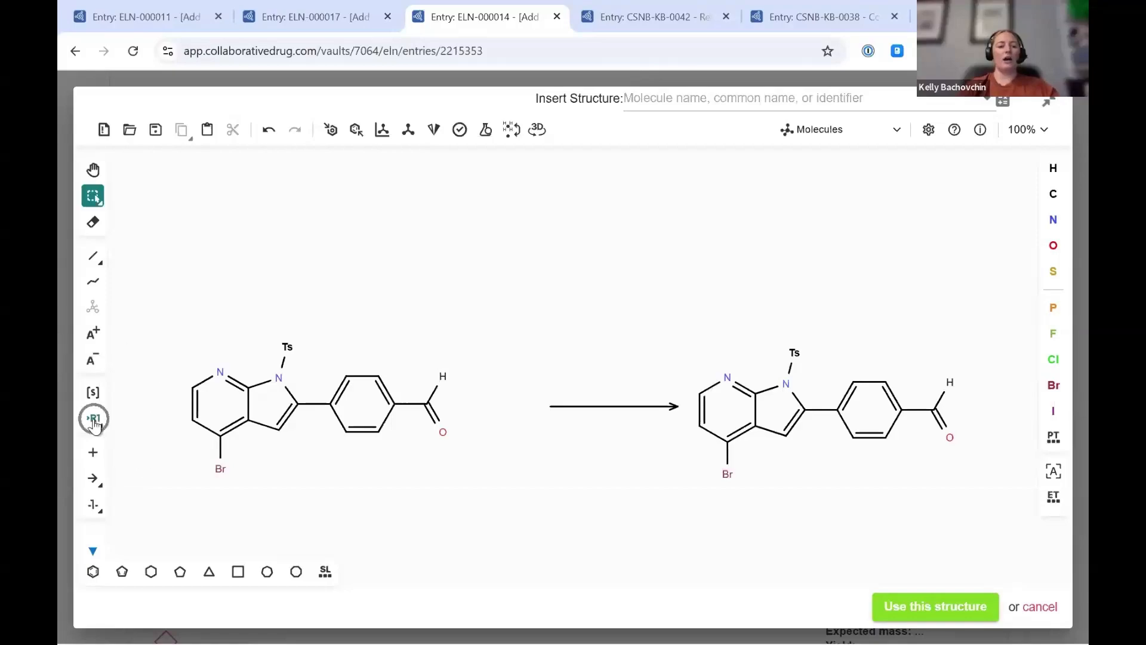
click(220, 469)
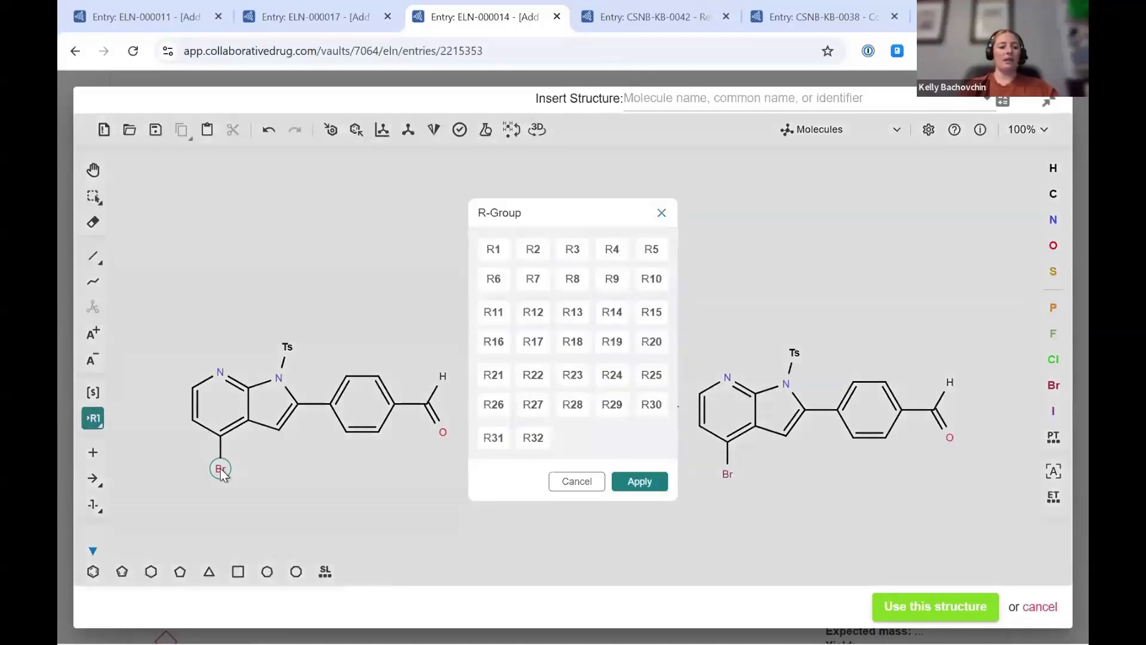
click(589, 485)
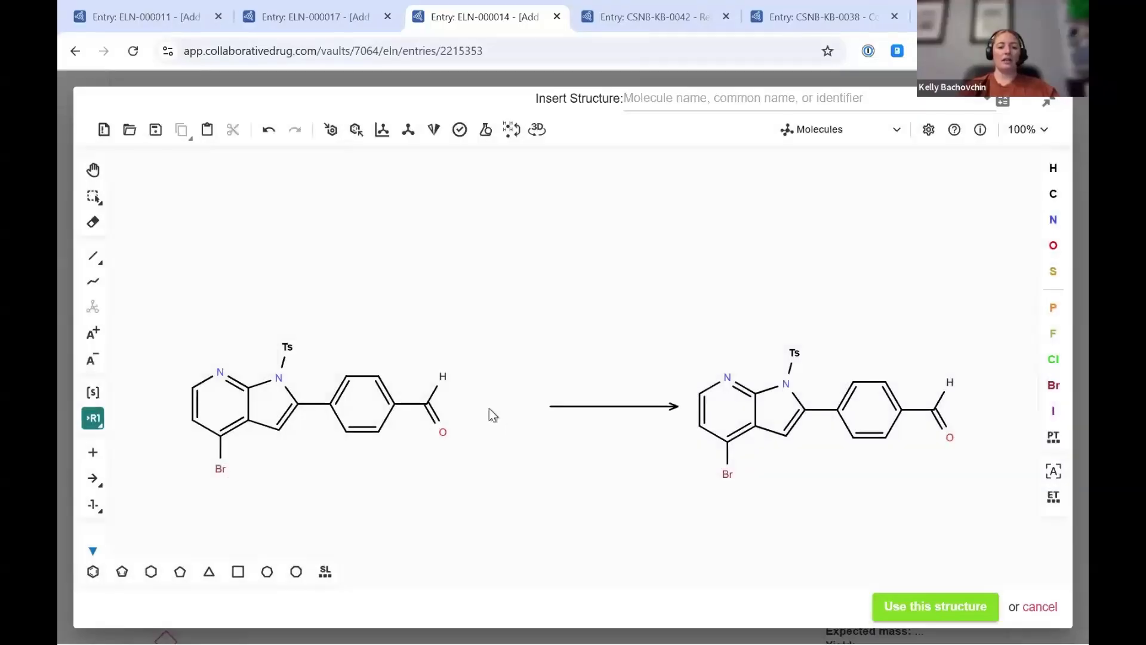
Add a reaction plus sign and an R1 group as the second reactant before the reaction arrow
click(92, 453)
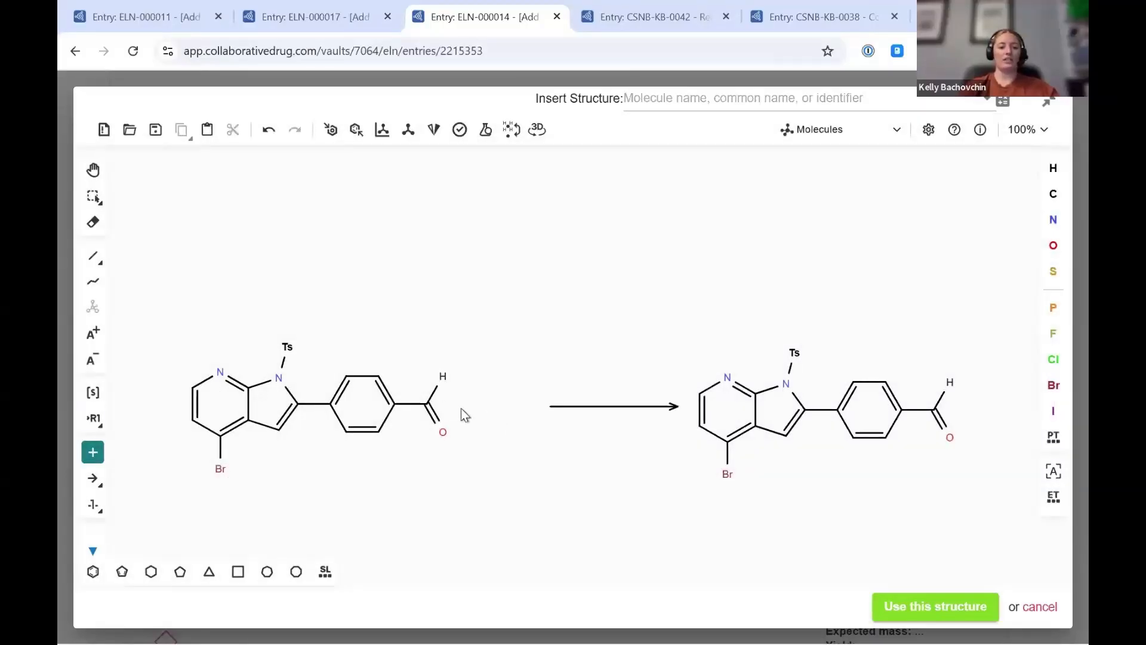
click(461, 408)
click(94, 418)
click(509, 408)
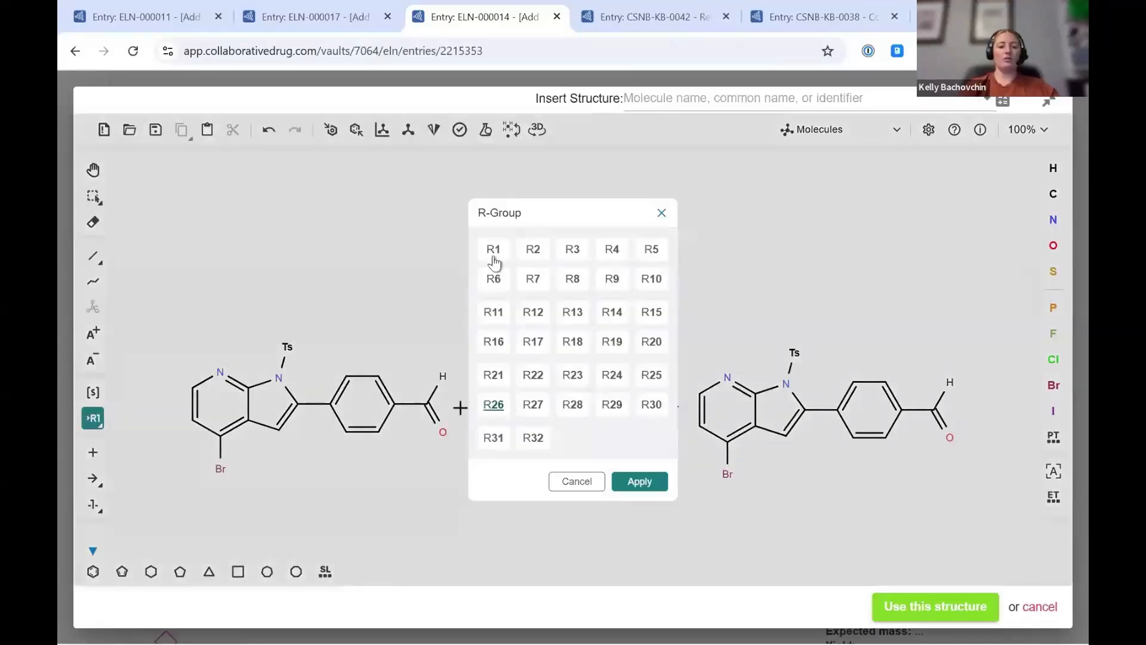
click(494, 250)
click(638, 481)
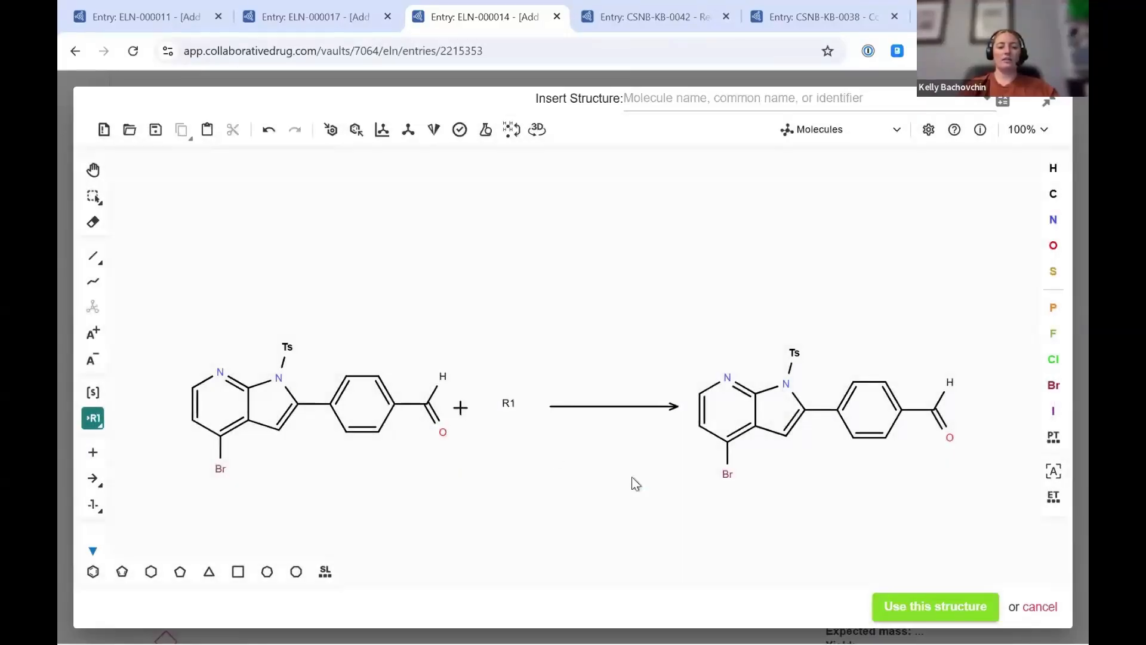
Replace the product's bromine atom with R1 and apply the edited structure to the Parallel Reactions scheme
click(726, 476)
click(534, 315)
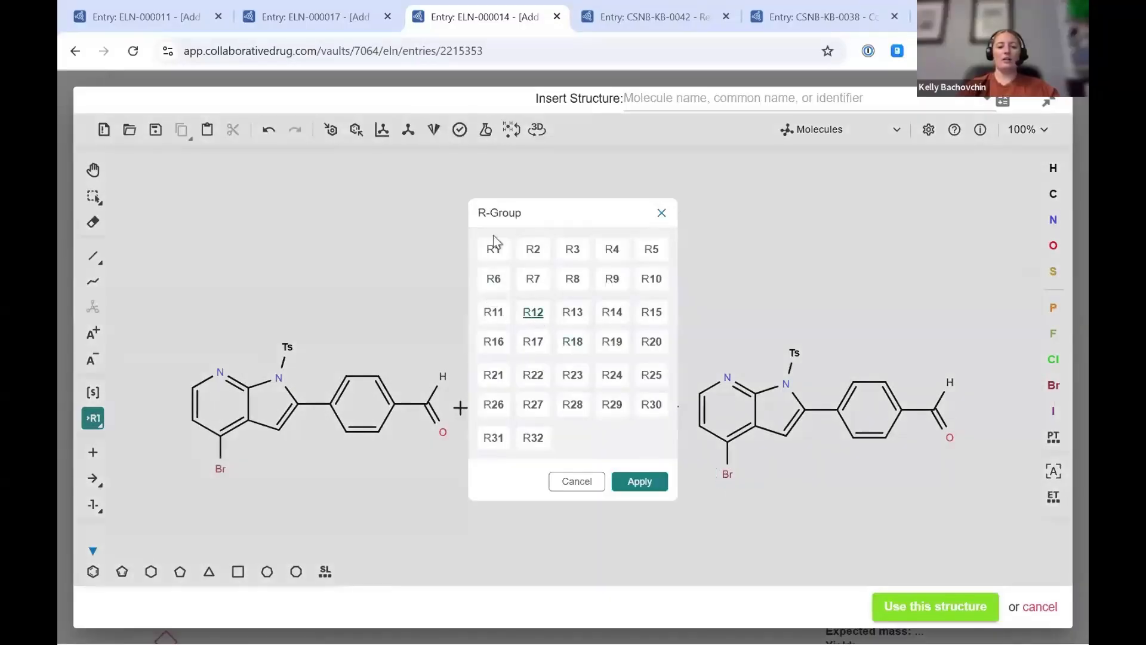
click(637, 485)
scroll(853, 512, down, 1)
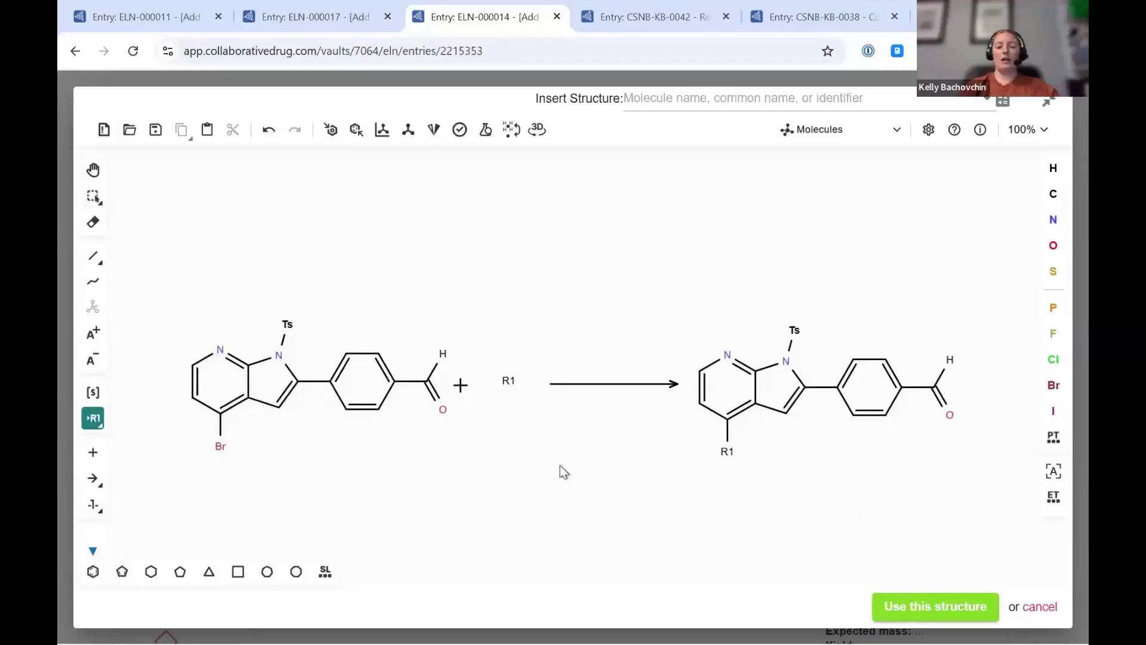
key(ctrl)
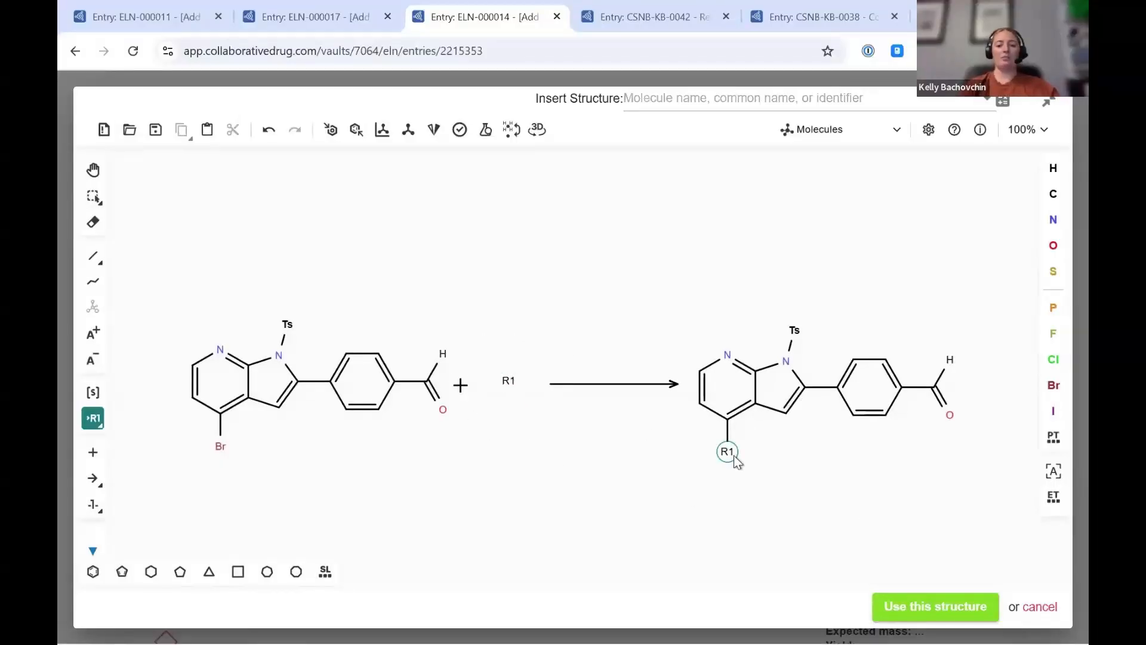
click(926, 616)
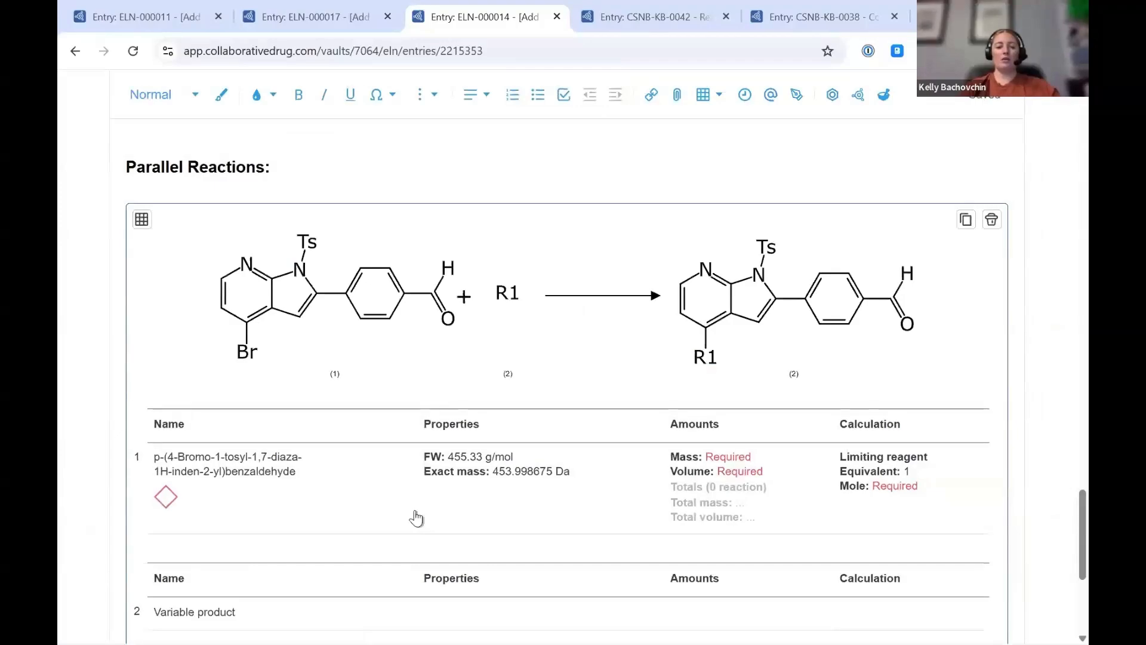
Add a reagent-product pair under Reagents and products, and open its reagent's structure editor, cancelling without drawing anything
scroll(416, 518, down, 2)
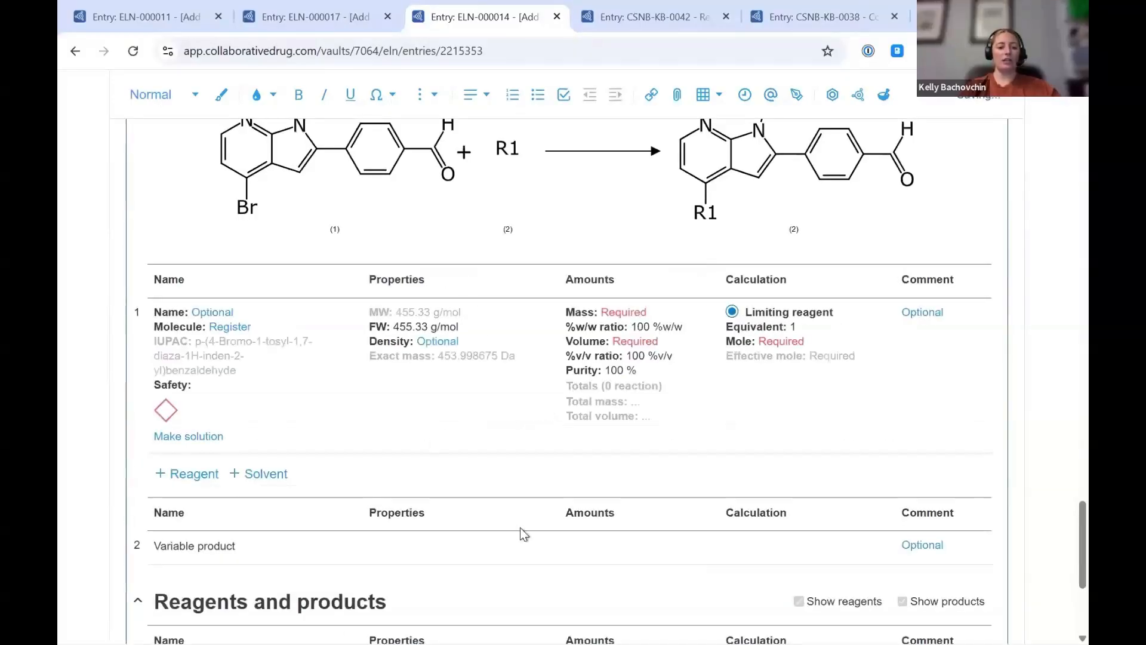
scroll(520, 528, down, 3)
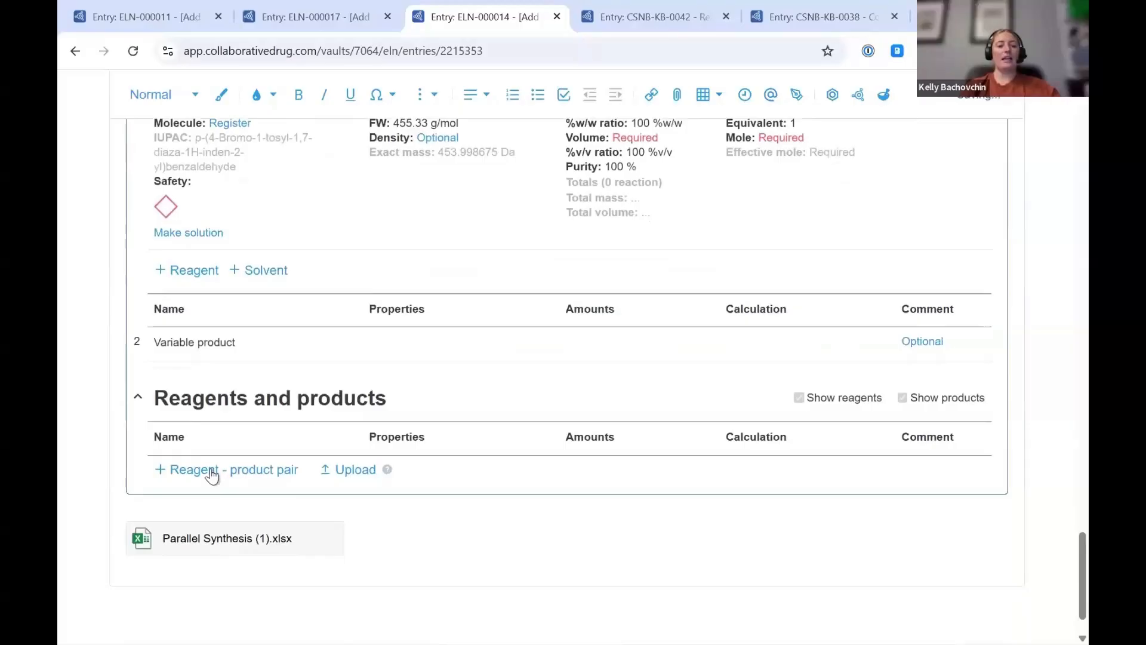
click(212, 476)
click(200, 474)
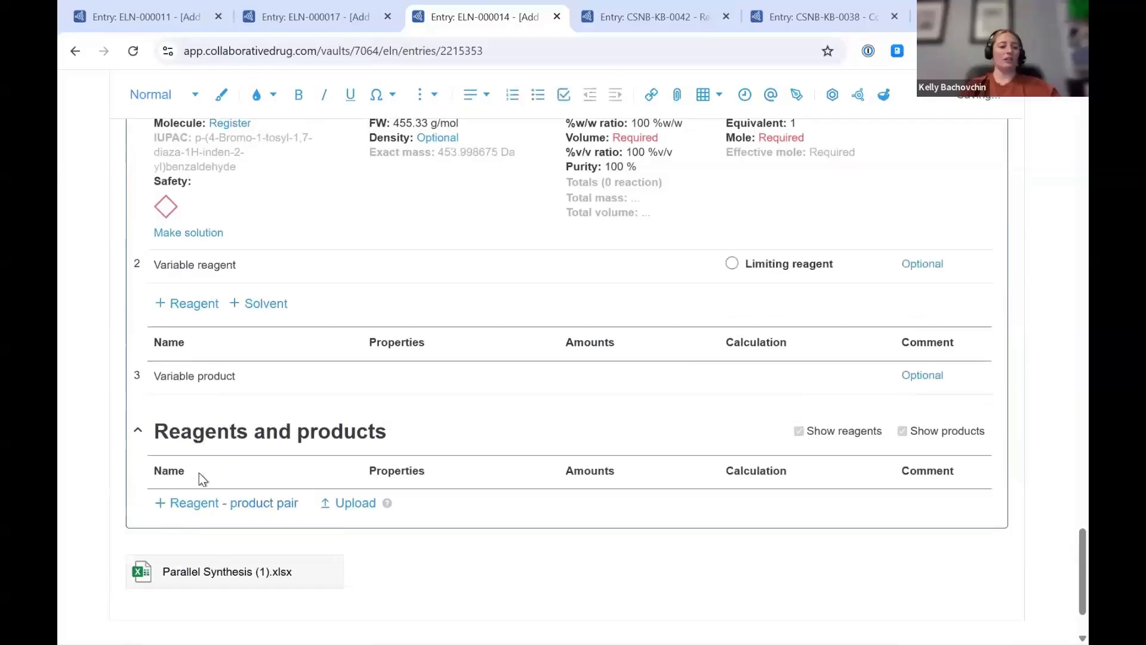
click(194, 503)
scroll(206, 434, down, 2)
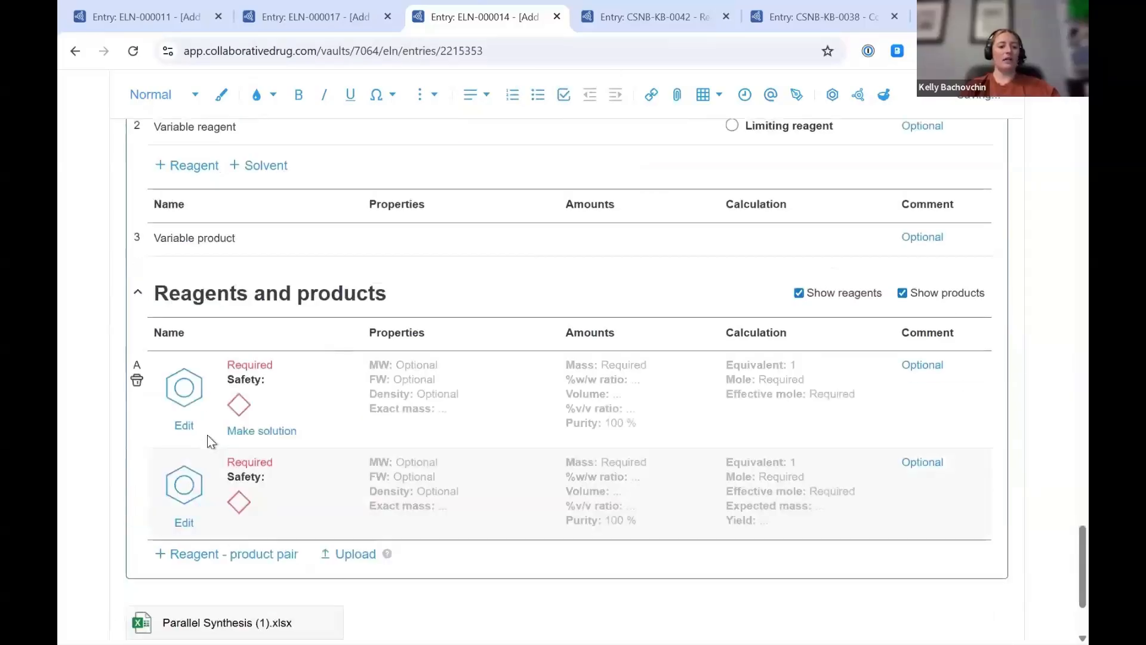
click(185, 404)
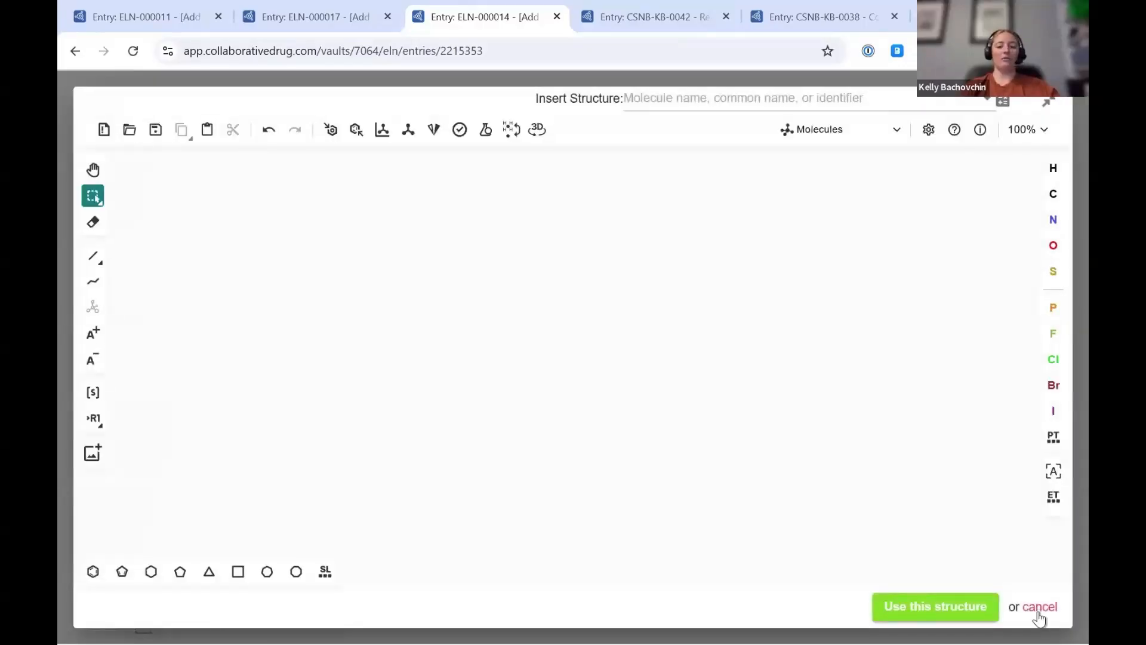
click(1038, 612)
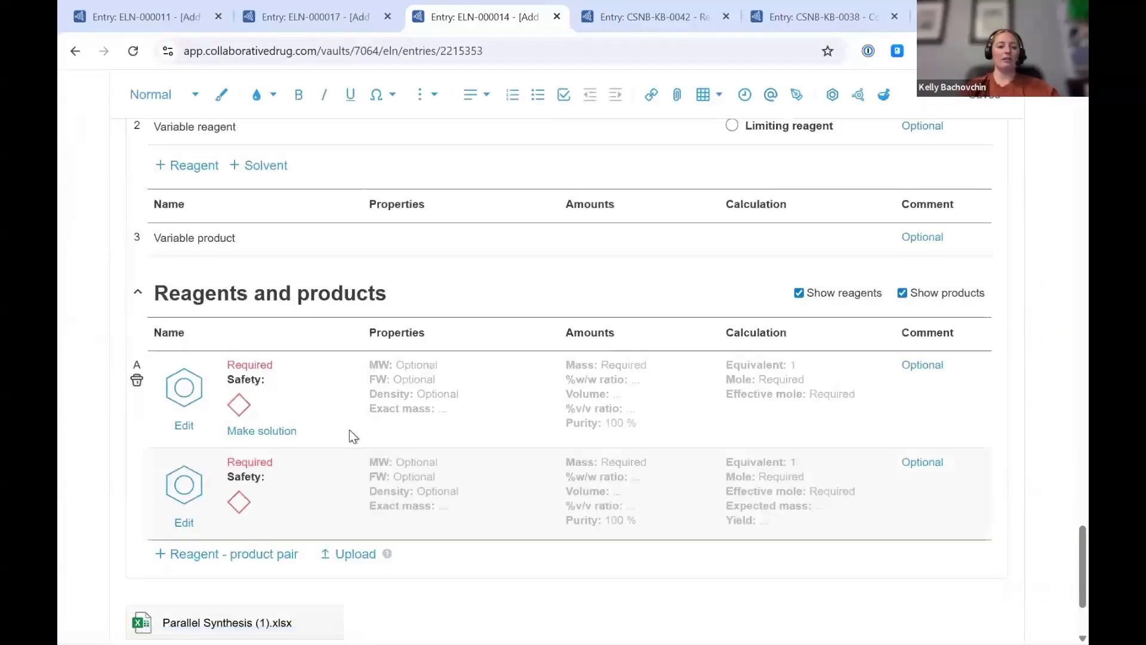
key(ctrl)
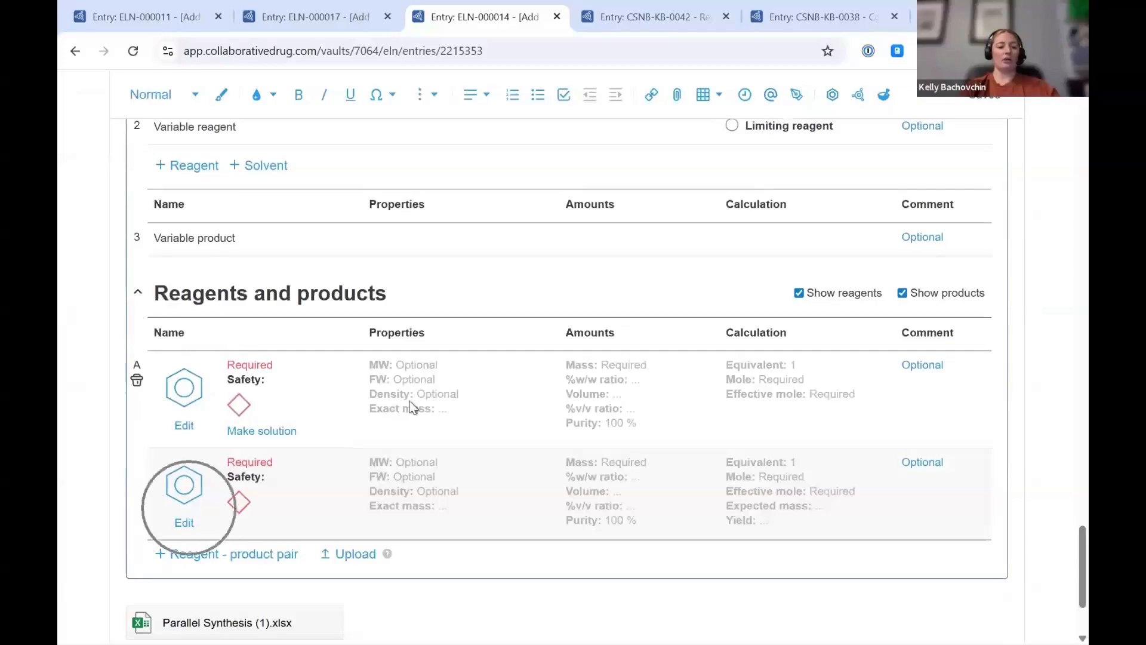
Try to assign molecule PL-0000123 with an unspecified batch to the reagent of pair A, and delete the pair
click(249, 370)
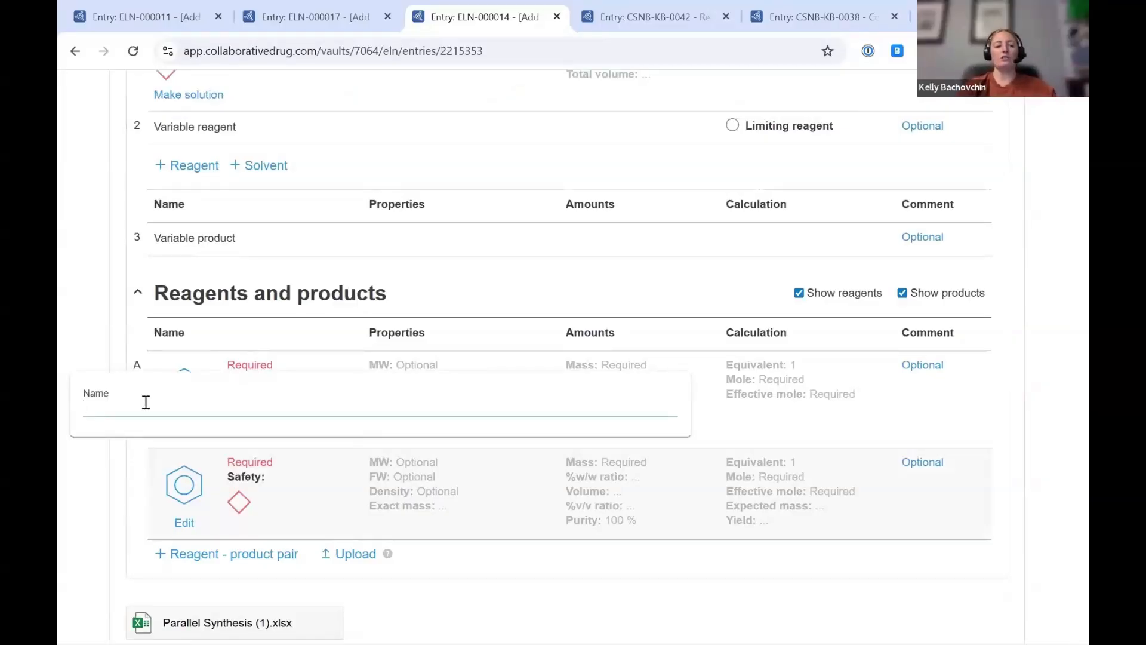
text(p)
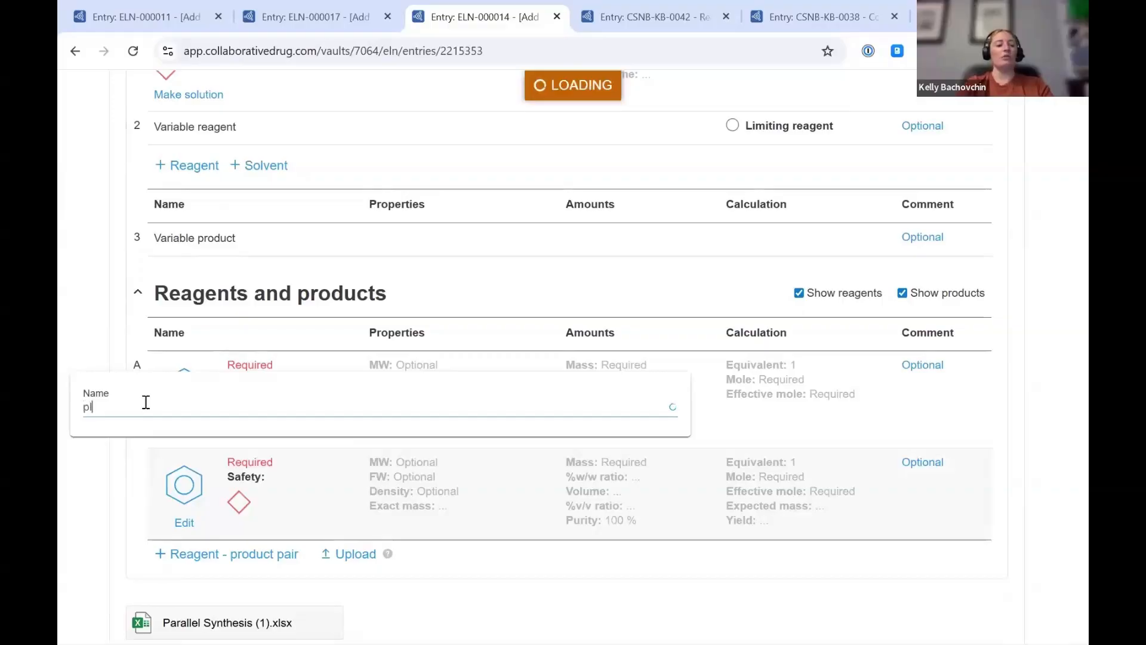
text(l-123)
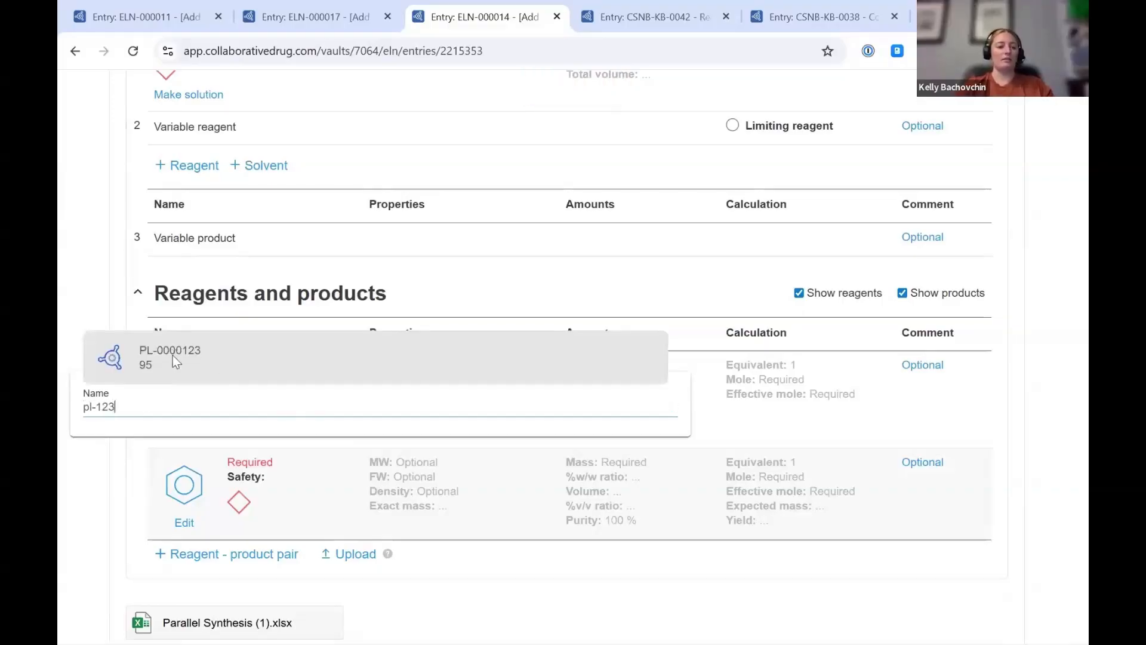
click(174, 356)
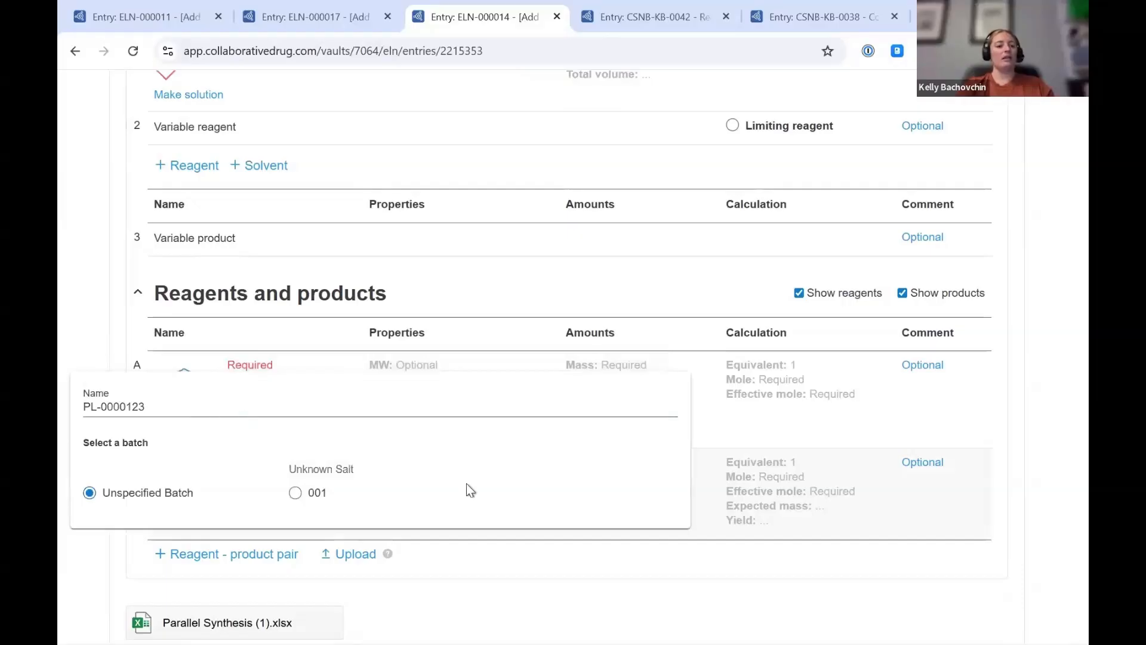
click(715, 472)
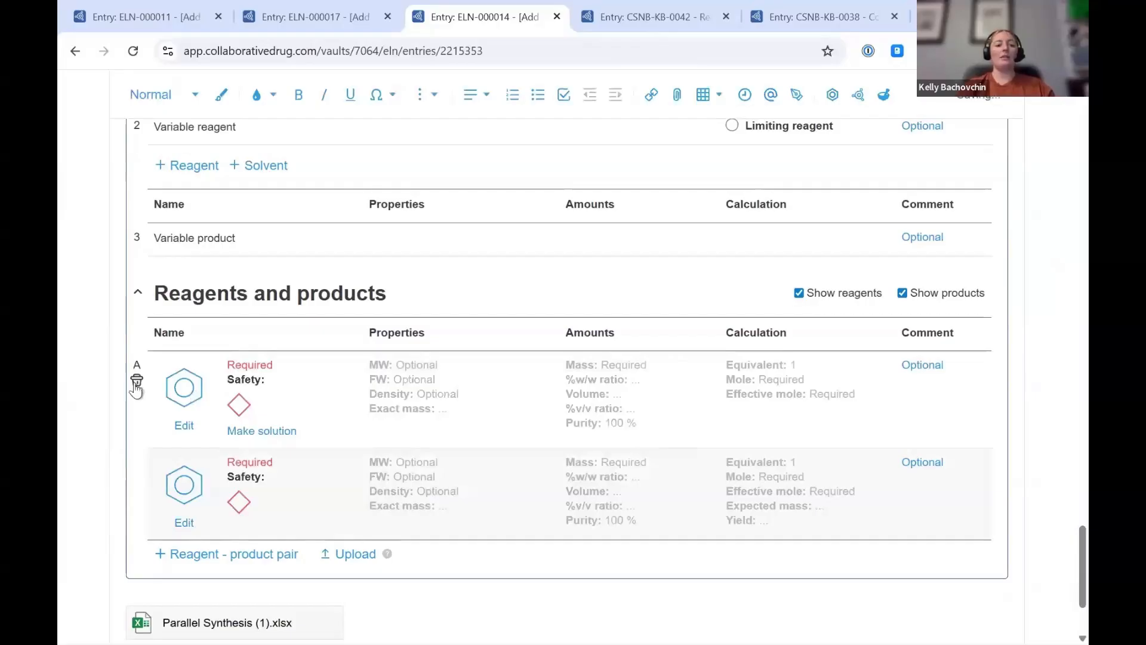
click(136, 380)
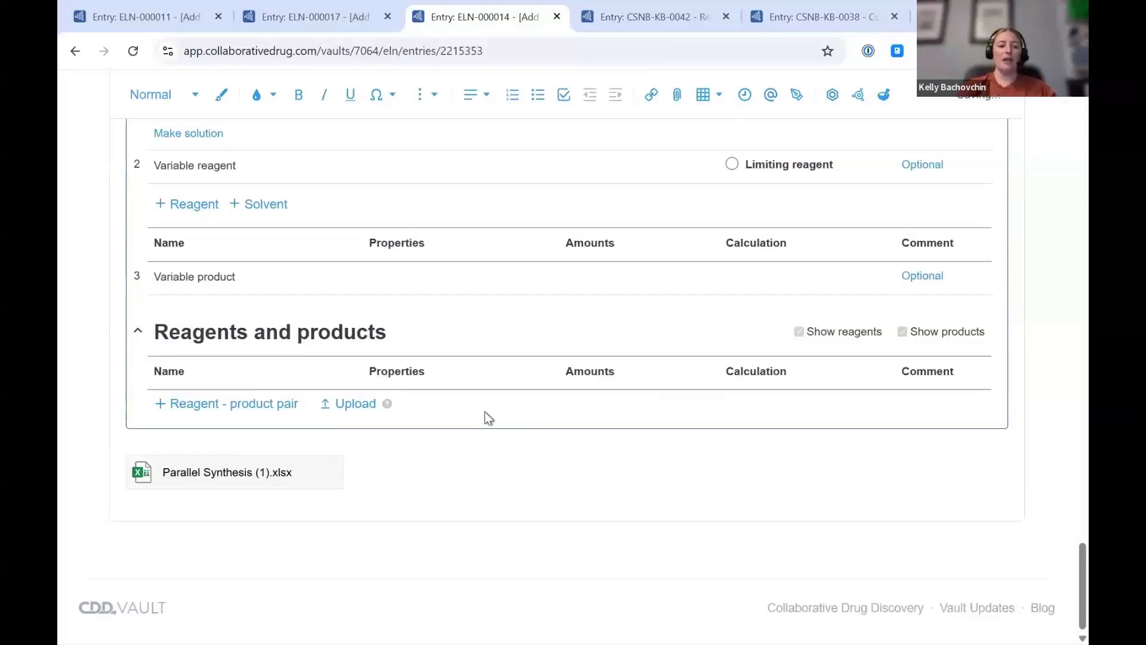
Expand the attached Parallel Synthesis (1).xlsx, examine its Reagent SMILES and Product SMILES columns, and collapse the preview
click(349, 408)
click(349, 408)
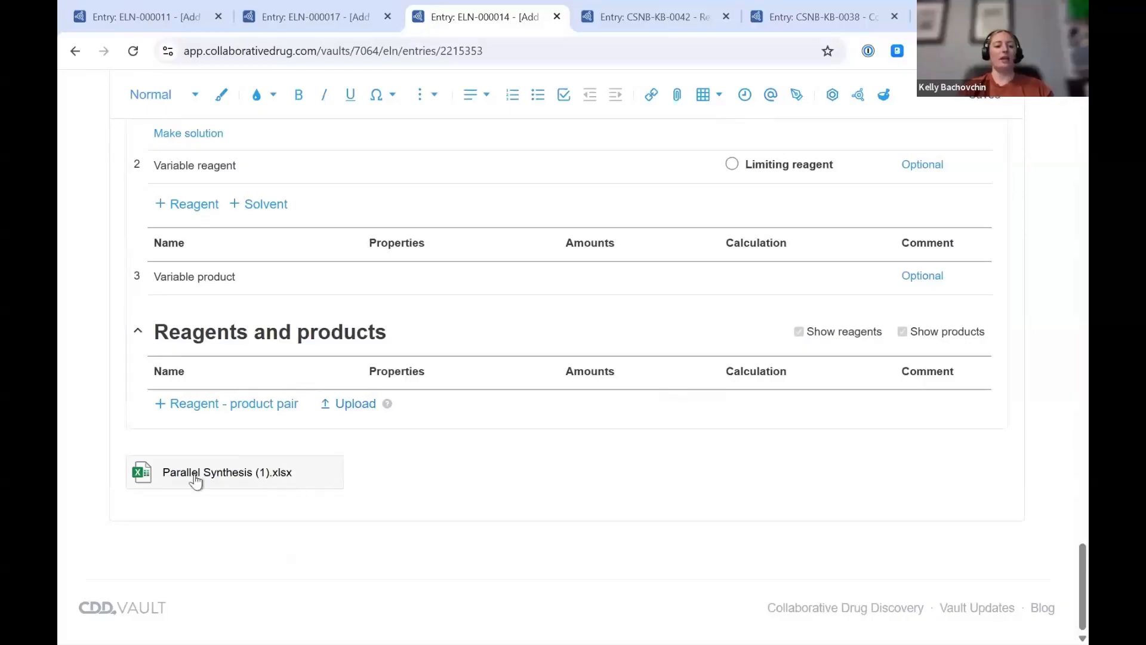
mouse_move(224, 484)
click(302, 473)
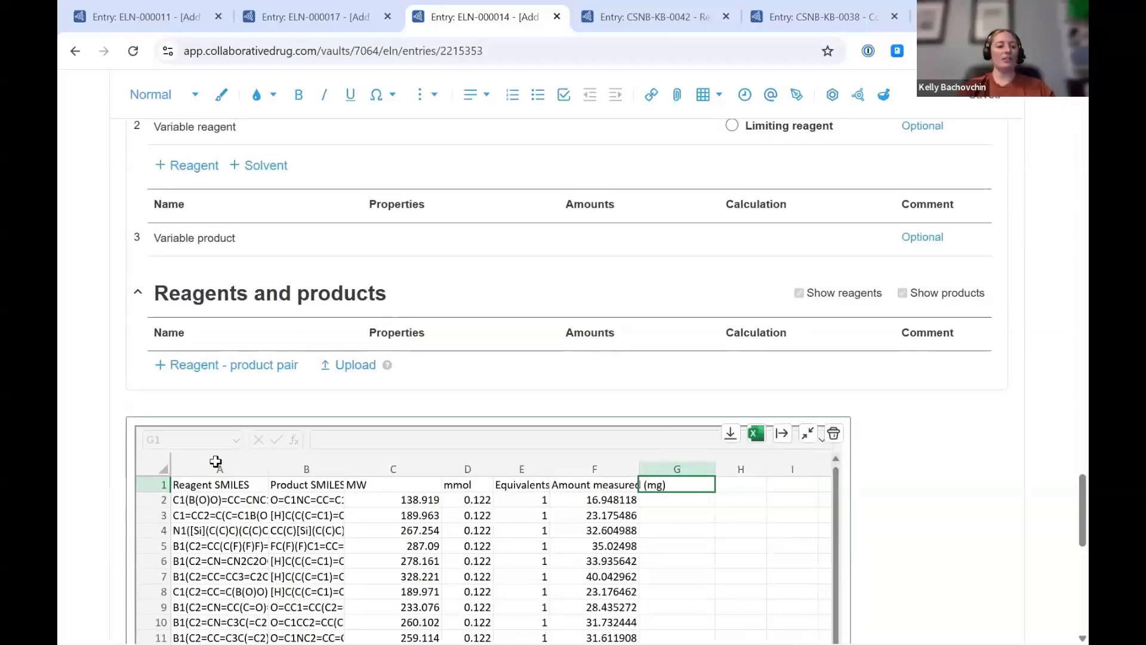
scroll(215, 461, down, 1)
click(309, 460)
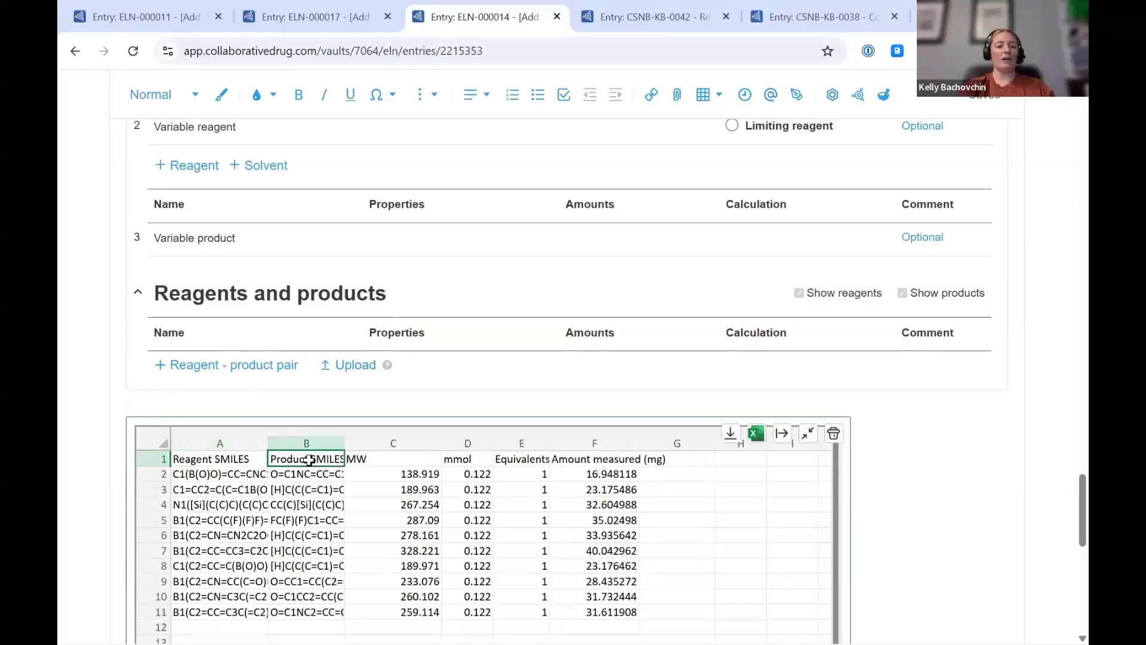
click(309, 460)
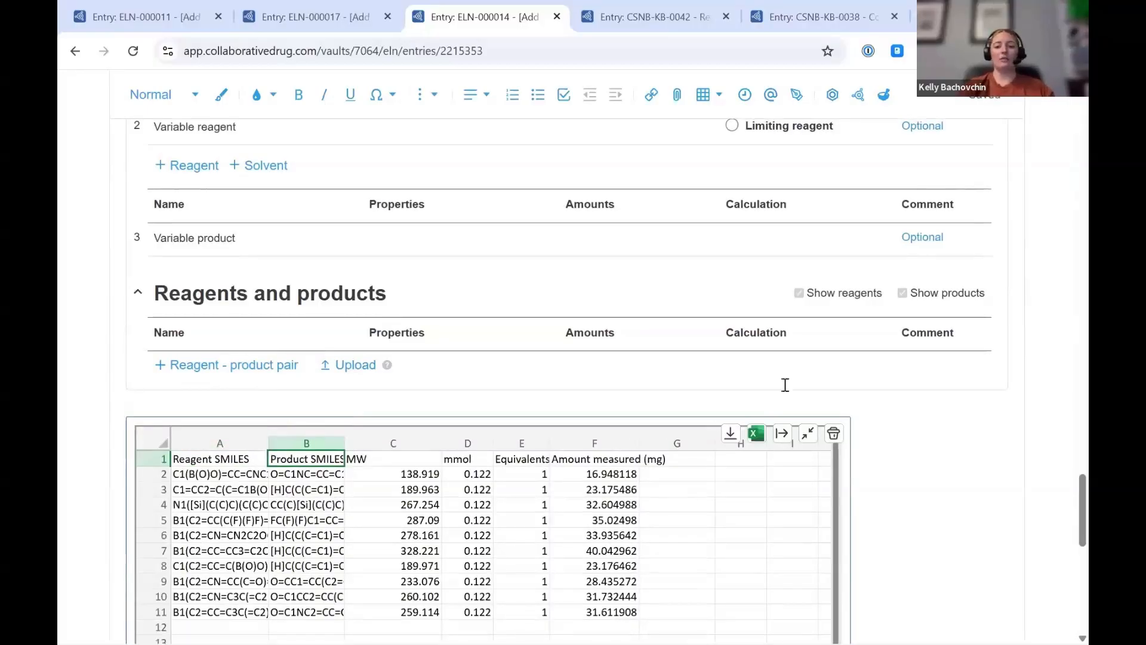
click(809, 436)
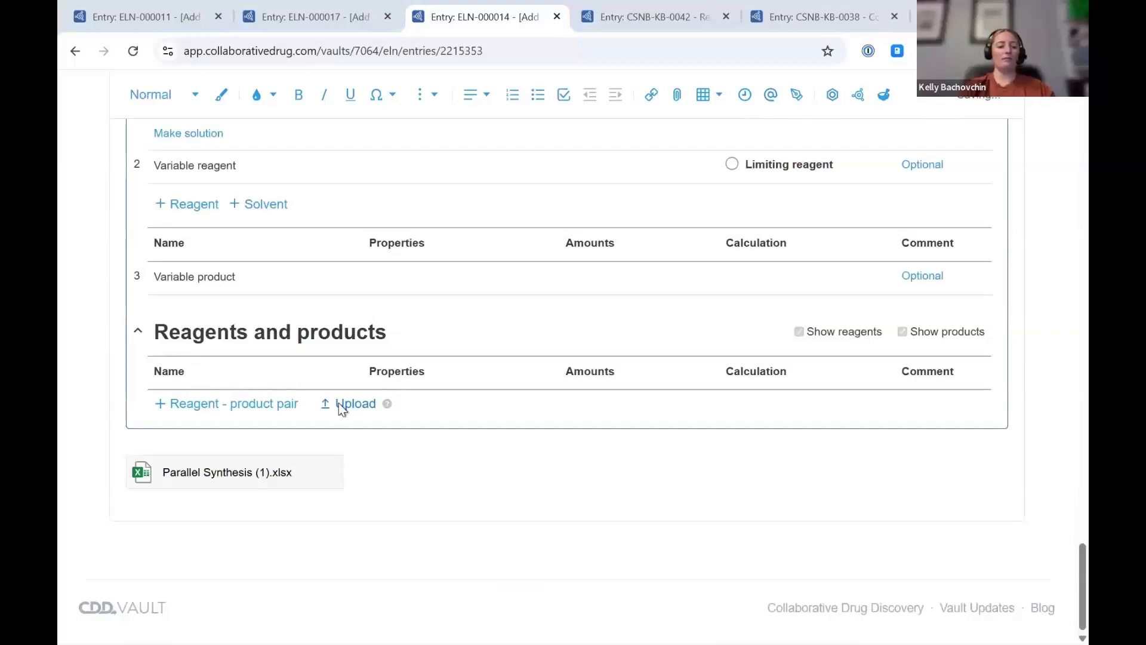
Try to upload the Parallel Synthesis (1) file from Downloads under Reagents and products
click(338, 403)
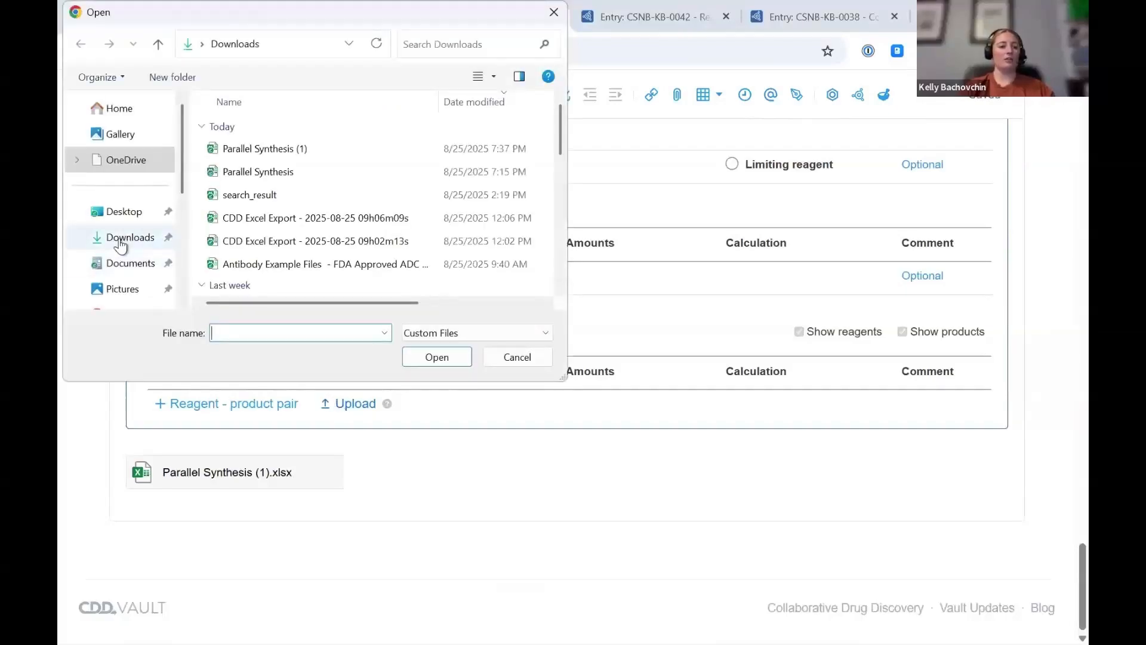
double_click(249, 150)
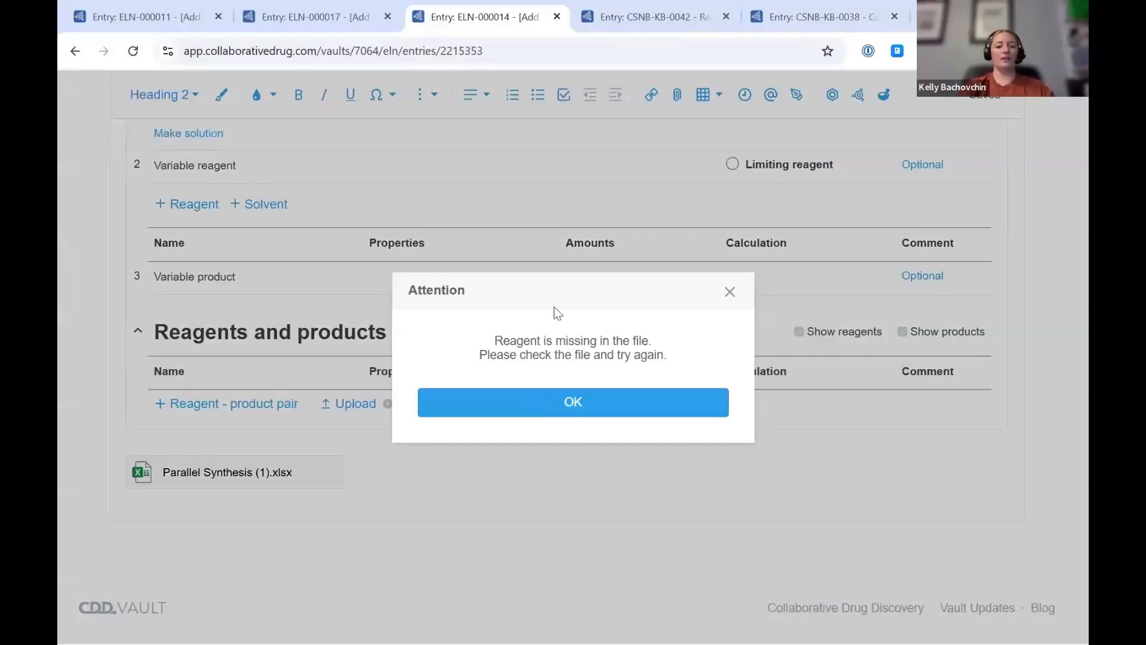
click(595, 406)
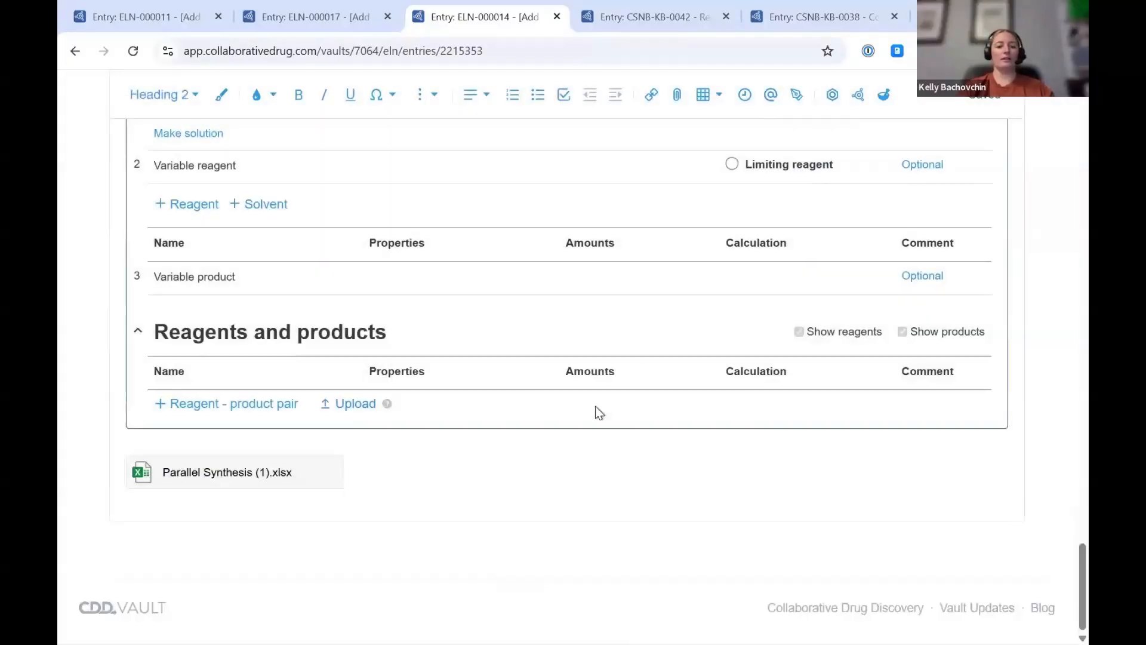
Upload the Parallel Synthesis file from Downloads to fill in the reagent-product pairs
mouse_move(305, 481)
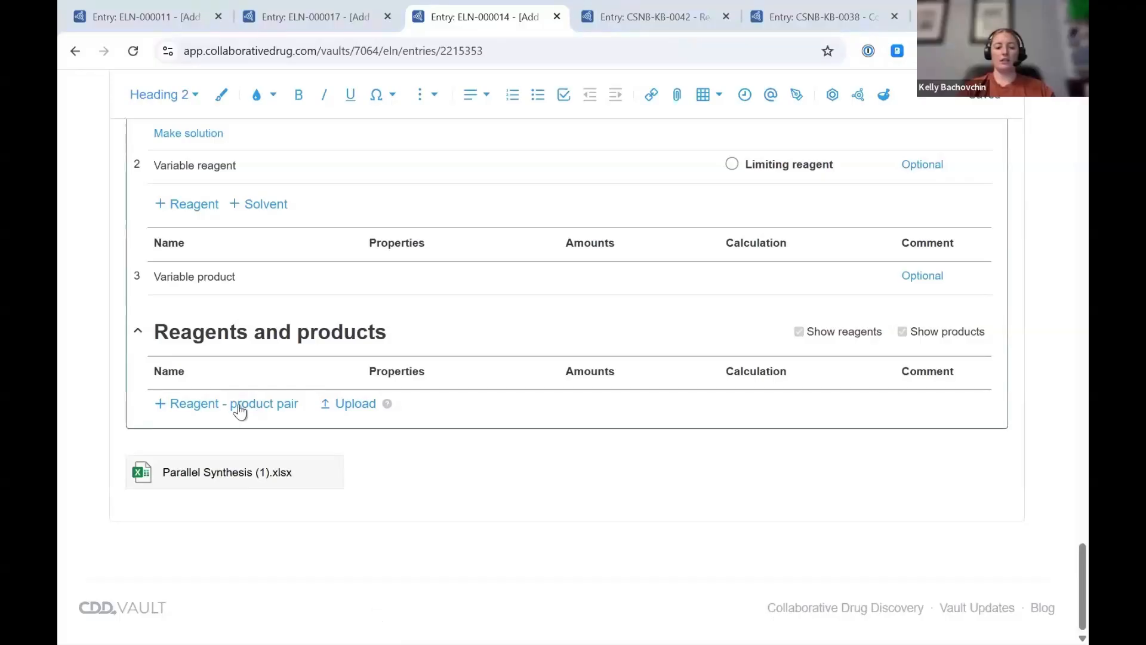
click(345, 402)
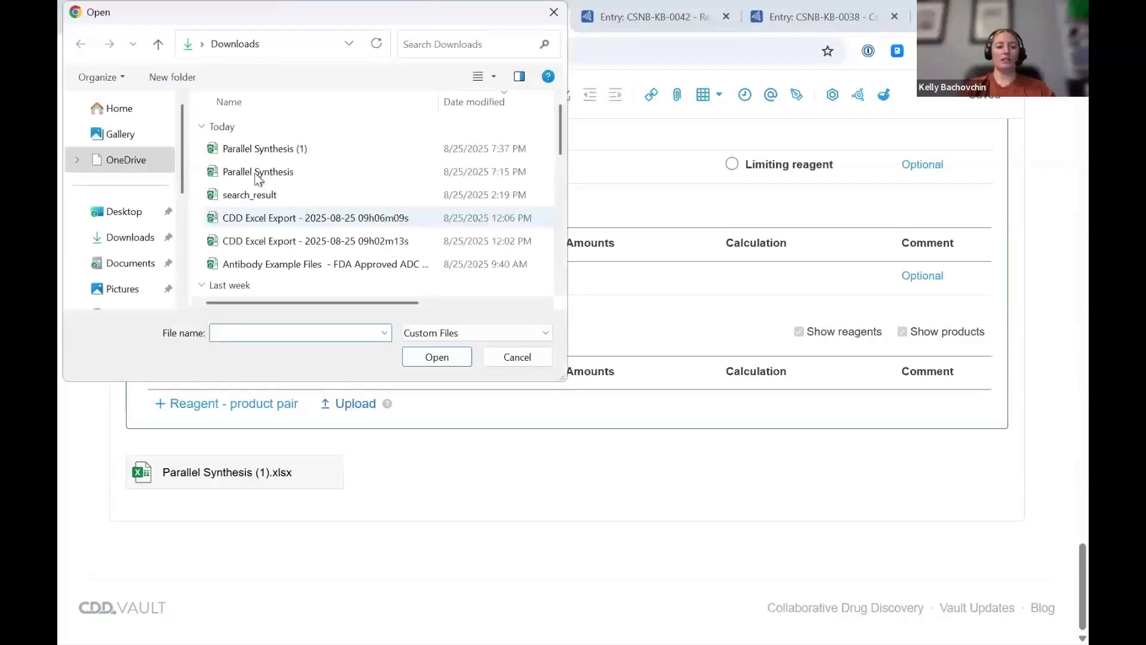
double_click(256, 170)
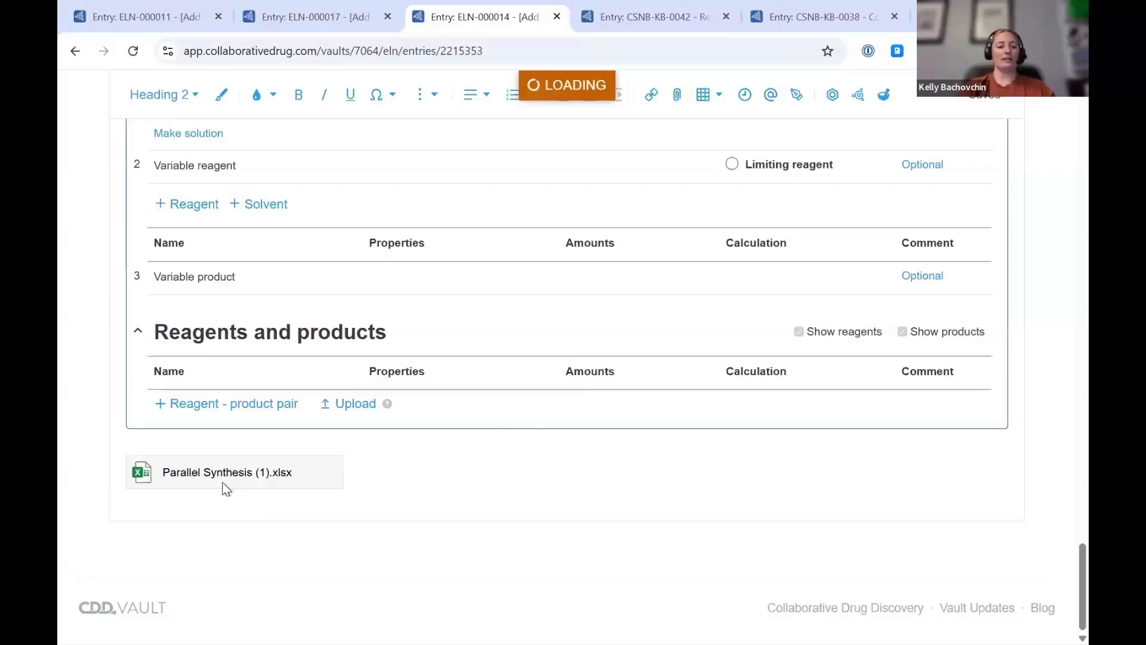
Review the structures, properties and amounts of the uploaded reagent-product pairs from A through F
scroll(226, 488, down, 4)
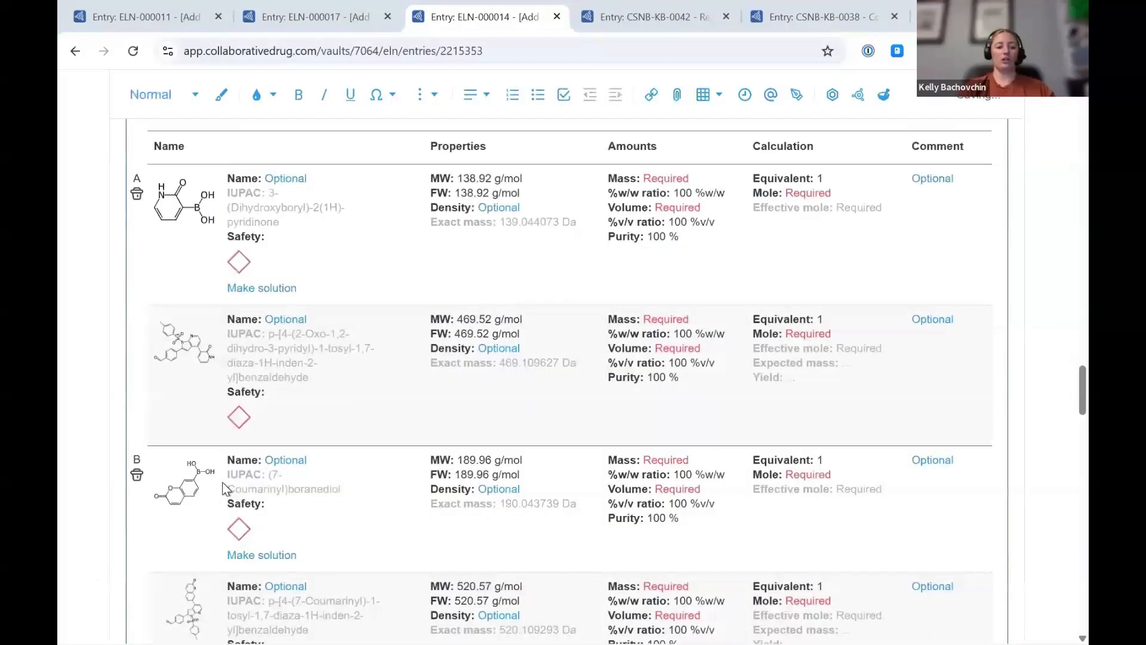
scroll(226, 489, down, 6)
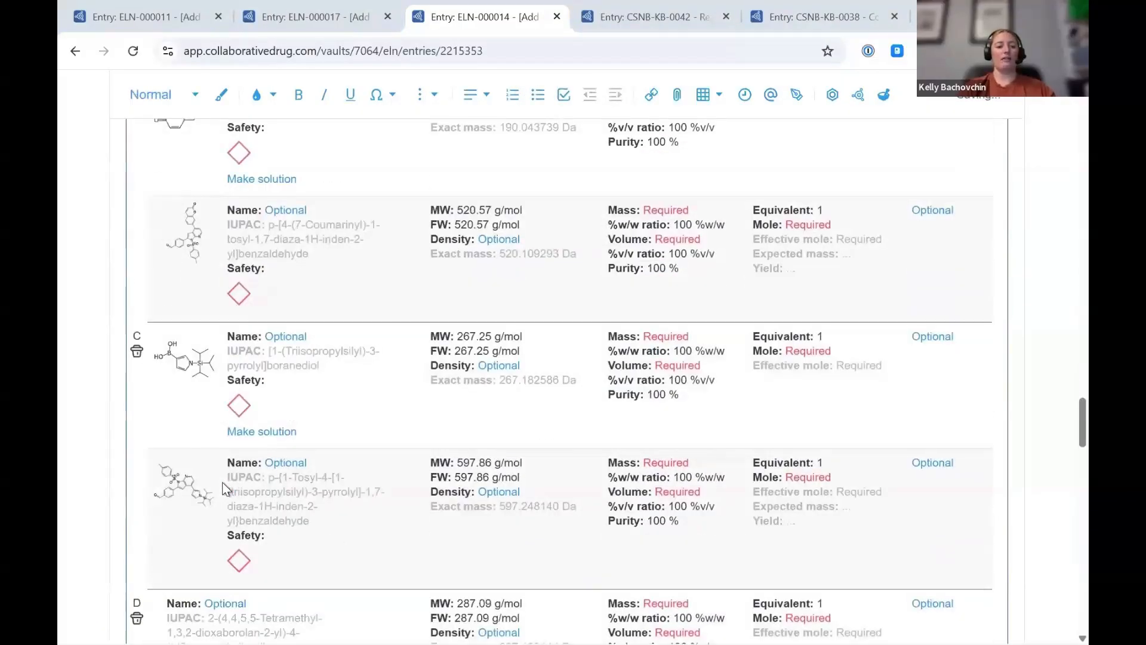
scroll(224, 488, down, 7)
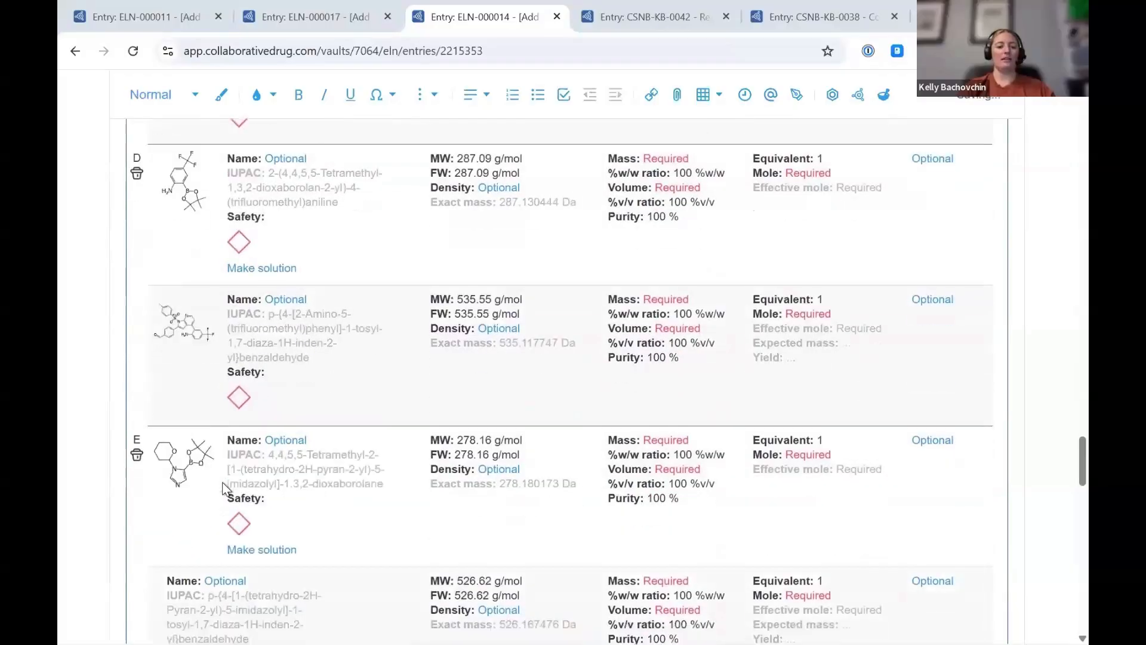
scroll(224, 488, down, 3)
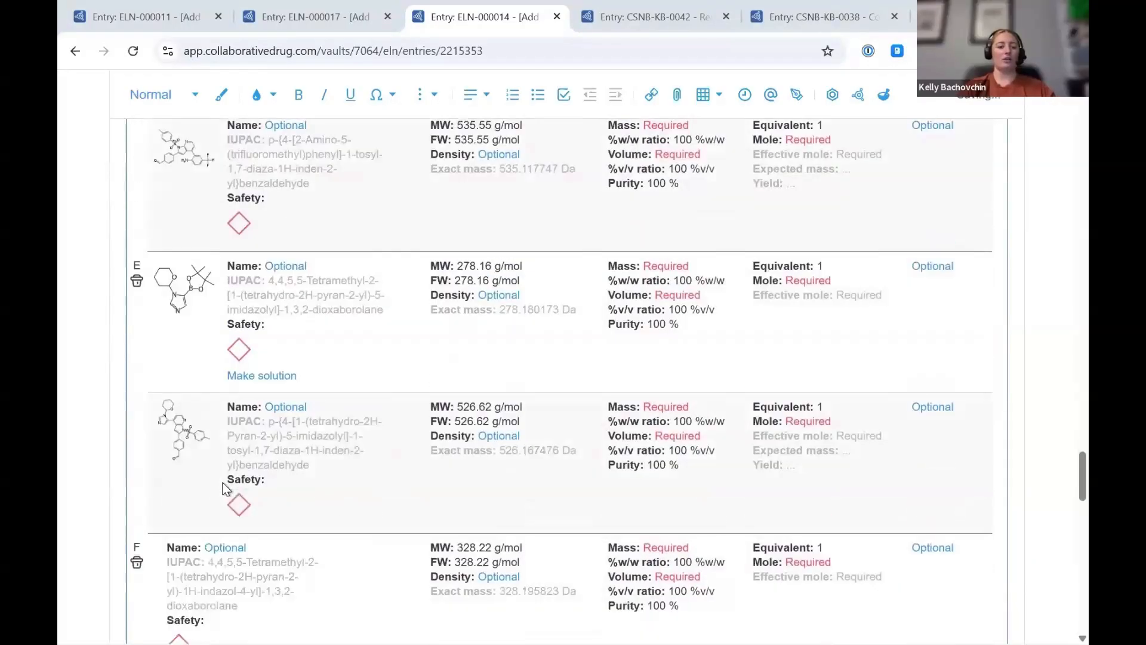
scroll(226, 488, down, 2)
scroll(226, 488, up, 1)
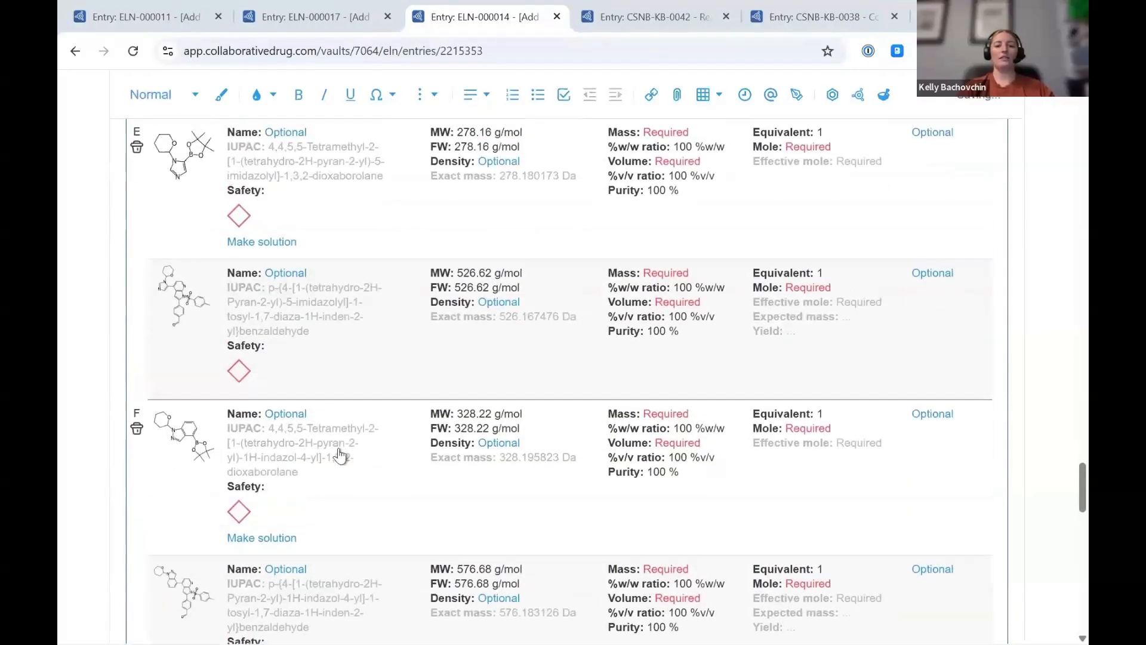
scroll(661, 296, up, 1)
click(661, 296)
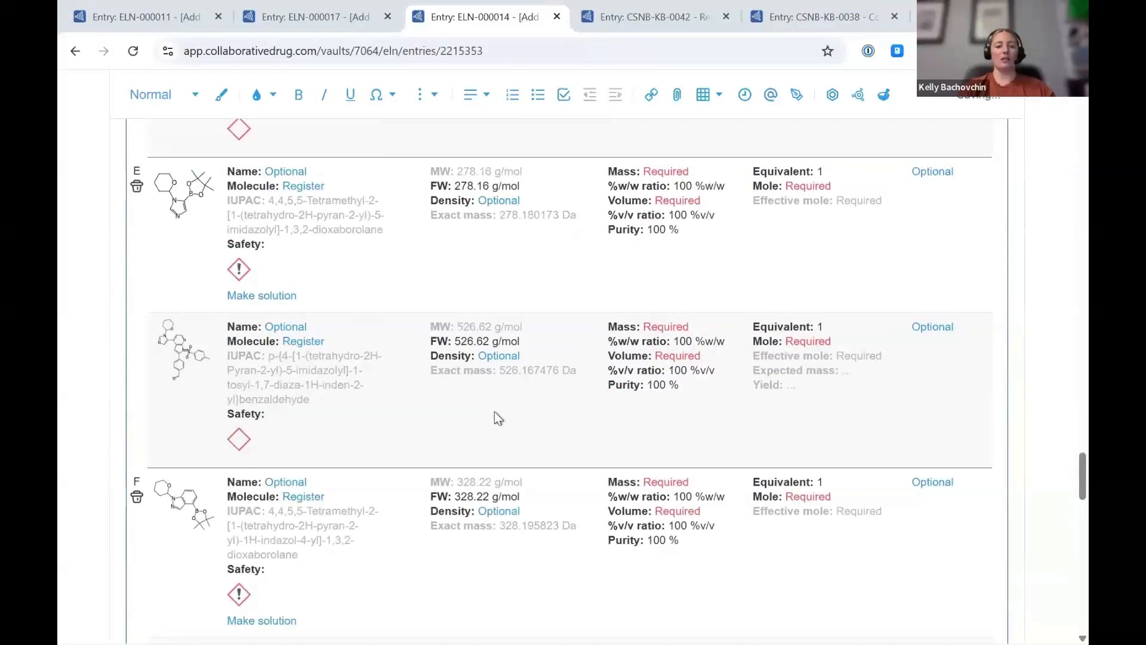
scroll(289, 299, up, 1)
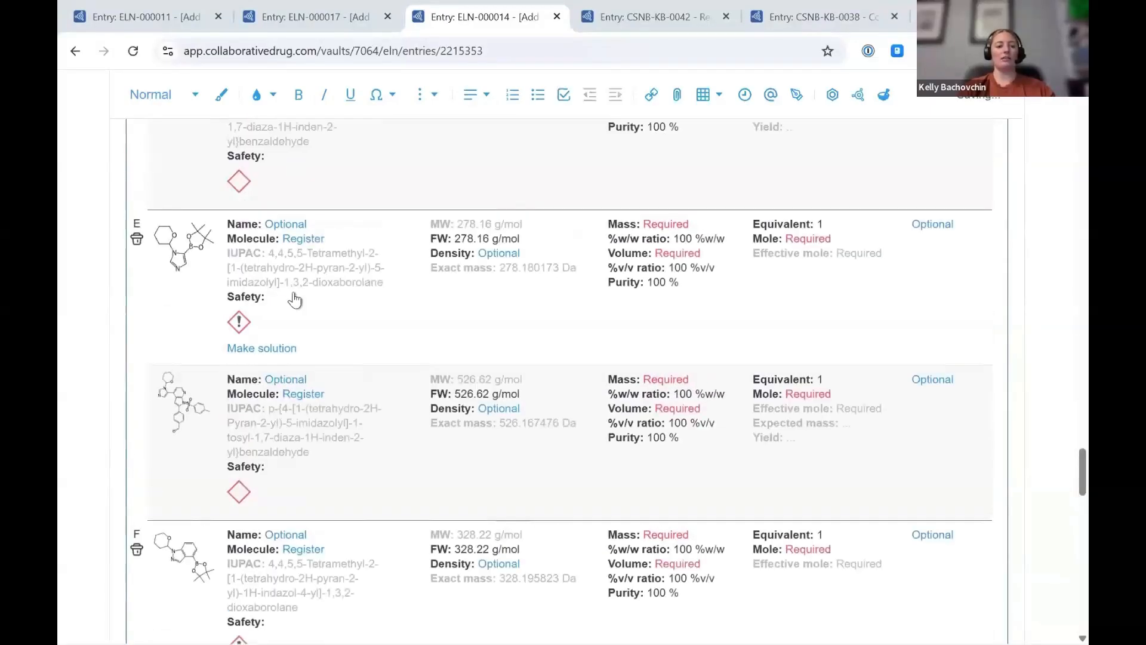
Examine the molecule registration links for pair E's reagent and product, and return to the start of the Reagents and products section
click(307, 245)
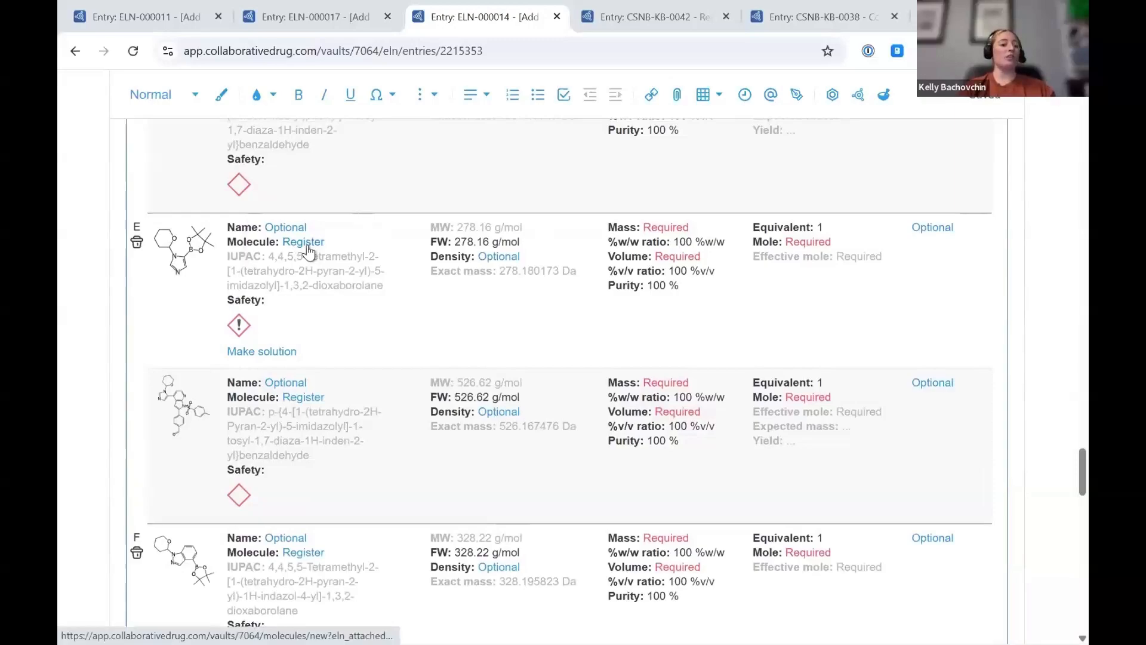
click(308, 245)
click(287, 399)
click(287, 398)
scroll(410, 431, up, 10)
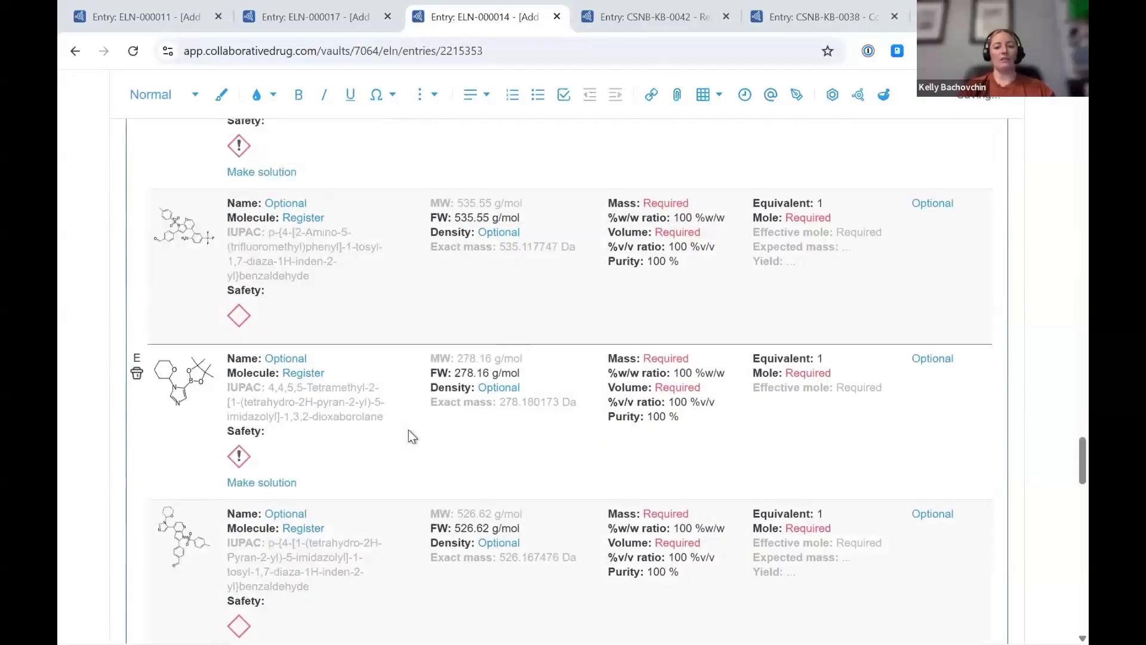
scroll(409, 431, up, 9)
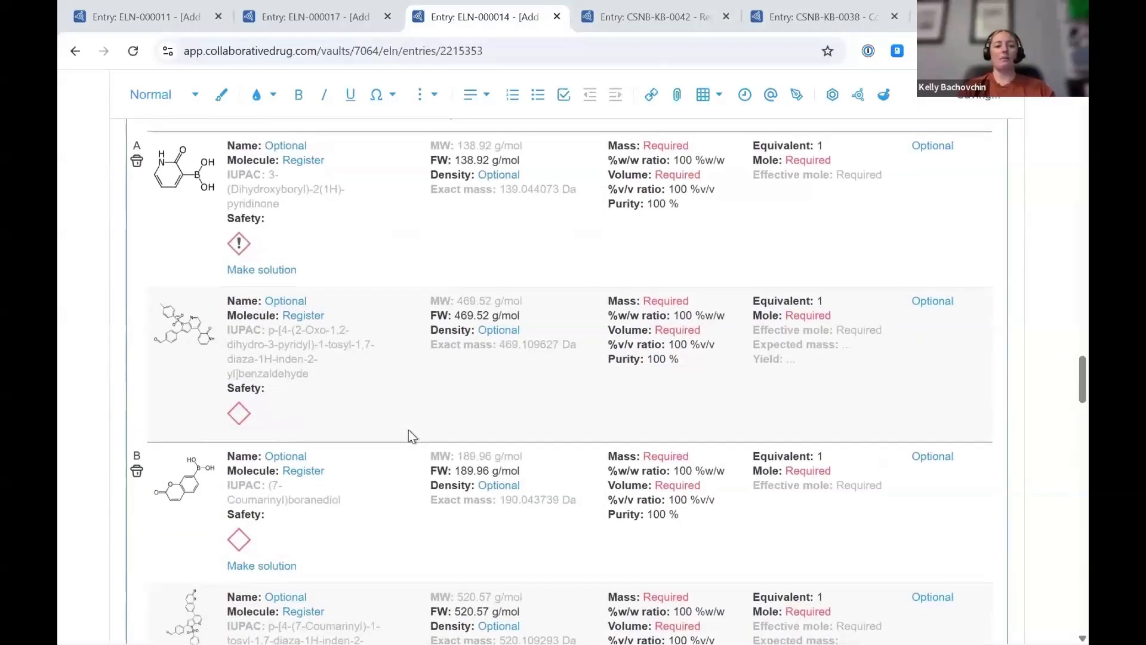
scroll(408, 429, up, 5)
scroll(409, 430, down, 1)
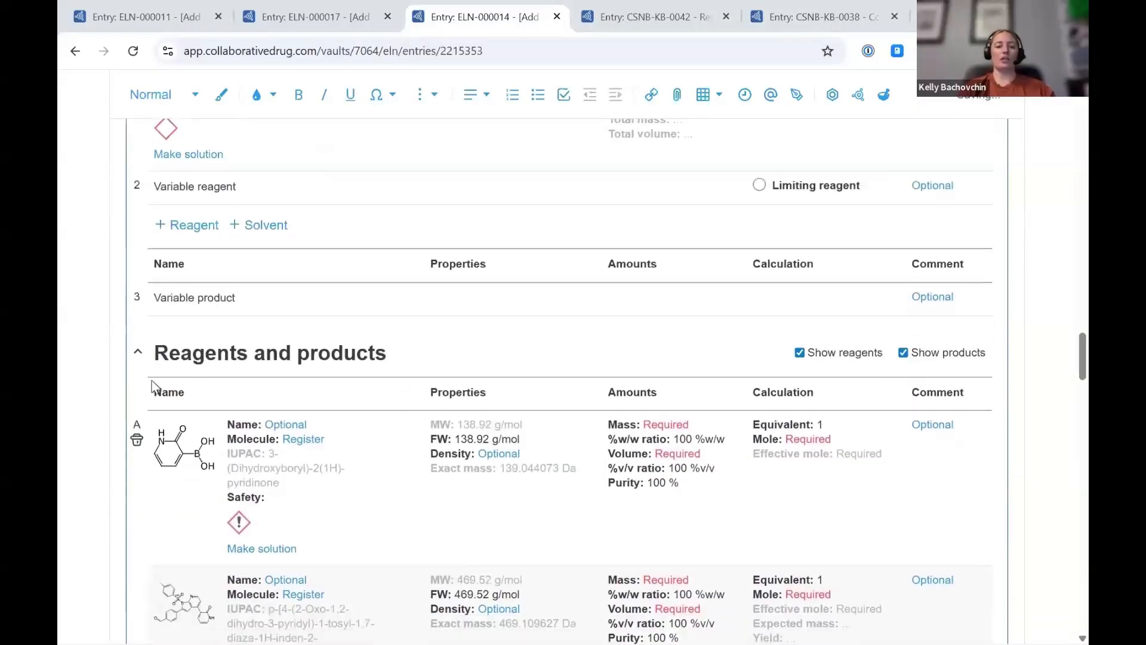